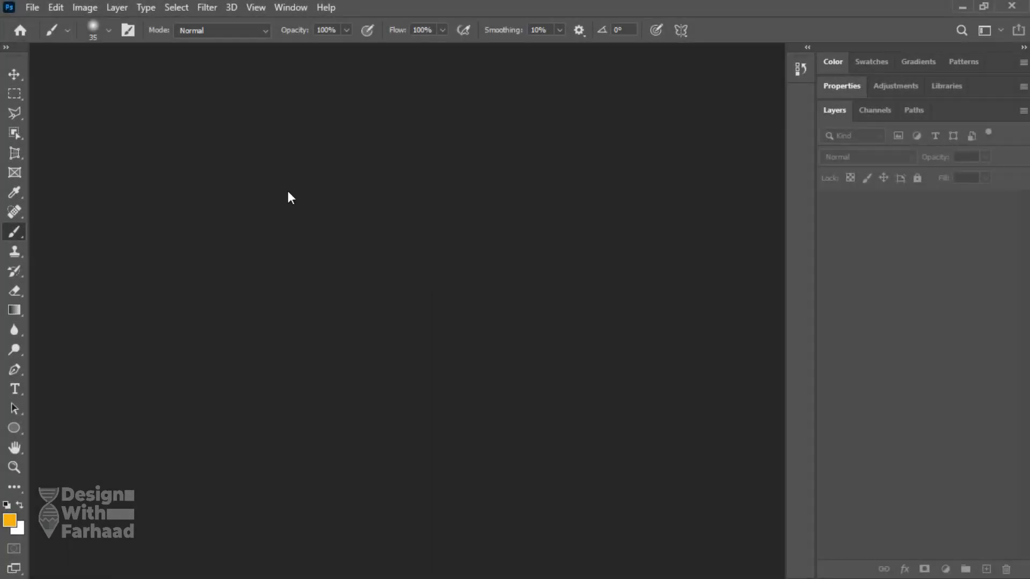
Step: Start a new document sized 85 × 160 centimeters
{"action": "left_click", "coordinate": [32, 7]}
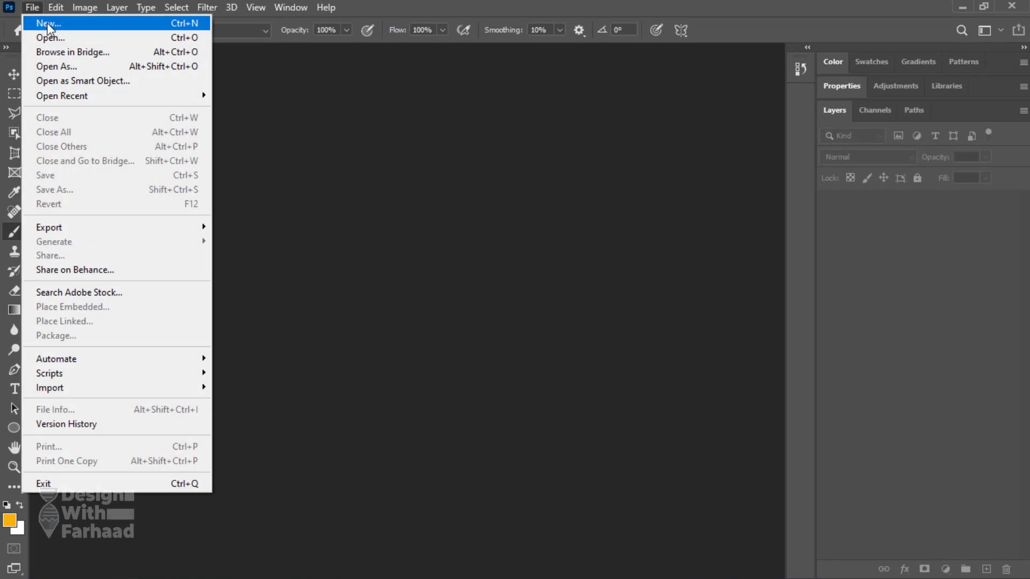
{"action": "left_click", "coordinate": [42, 21]}
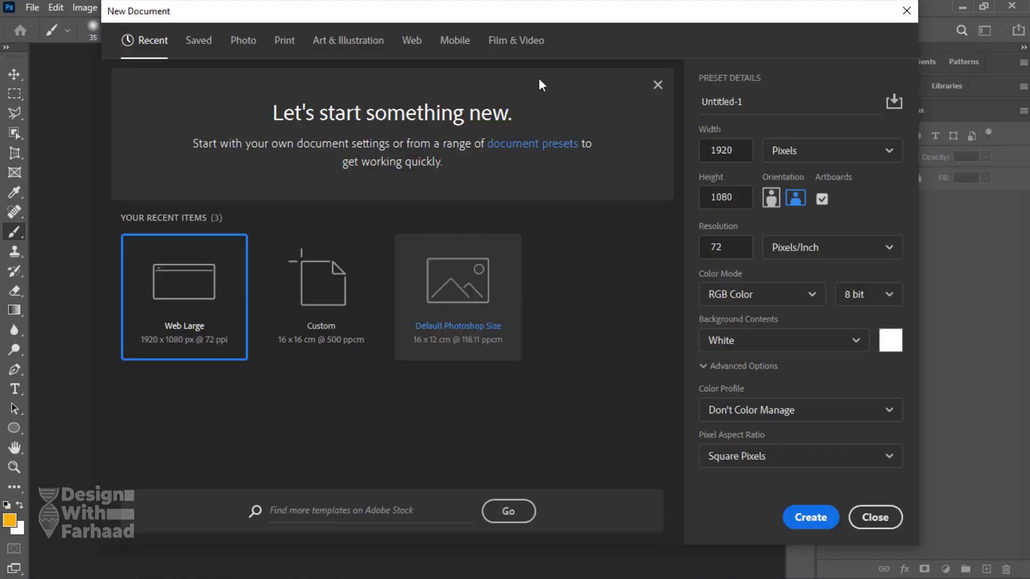
{"action": "left_click", "coordinate": [846, 153]}
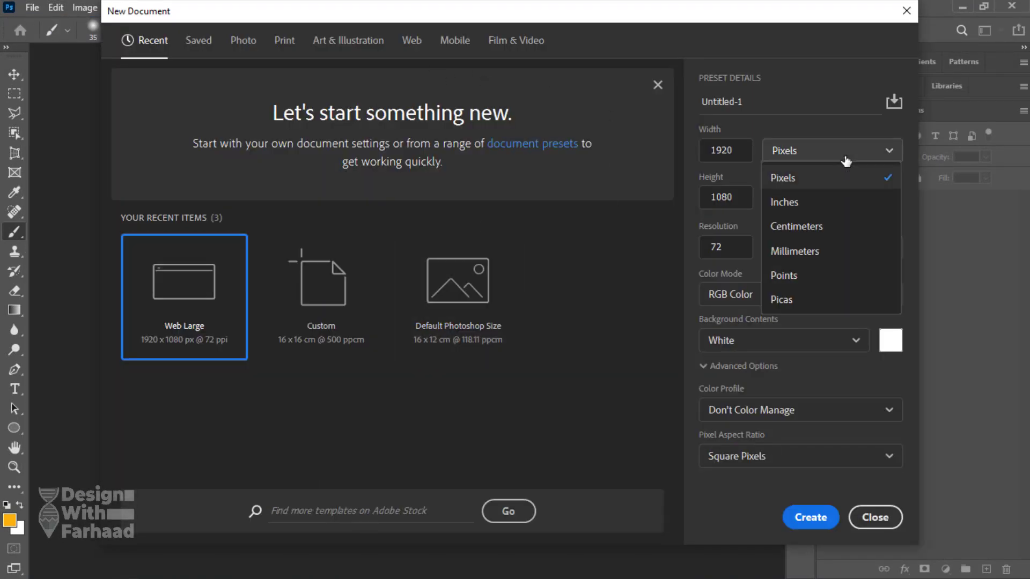
{"action": "left_click", "coordinate": [799, 228]}
{"action": "left_click_drag", "start_coordinate": [745, 150], "coordinate": [685, 150]}
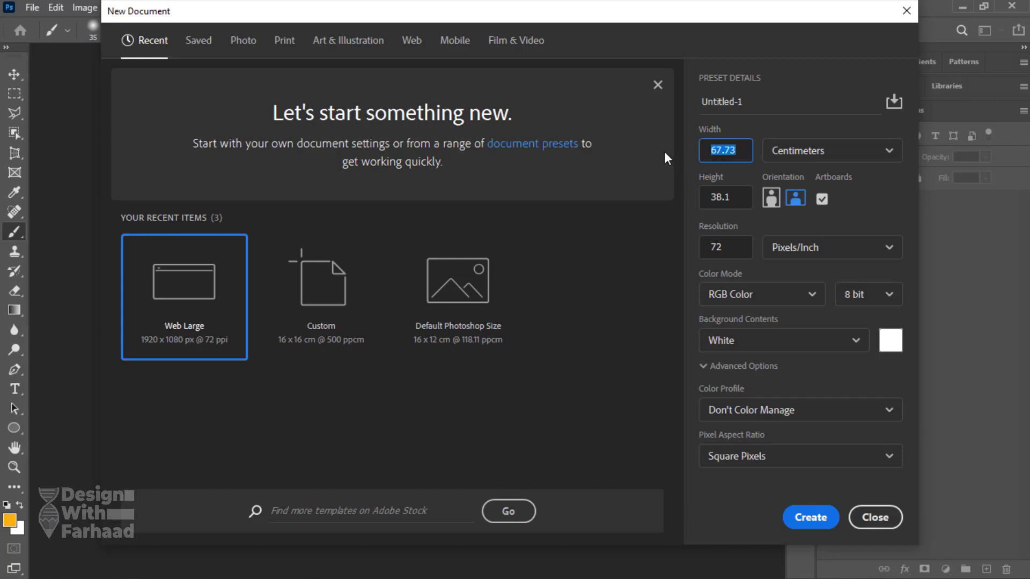
{"action": "type", "text": "85"}
{"action": "key", "text": "Tab"}
{"action": "type", "text": "100"}
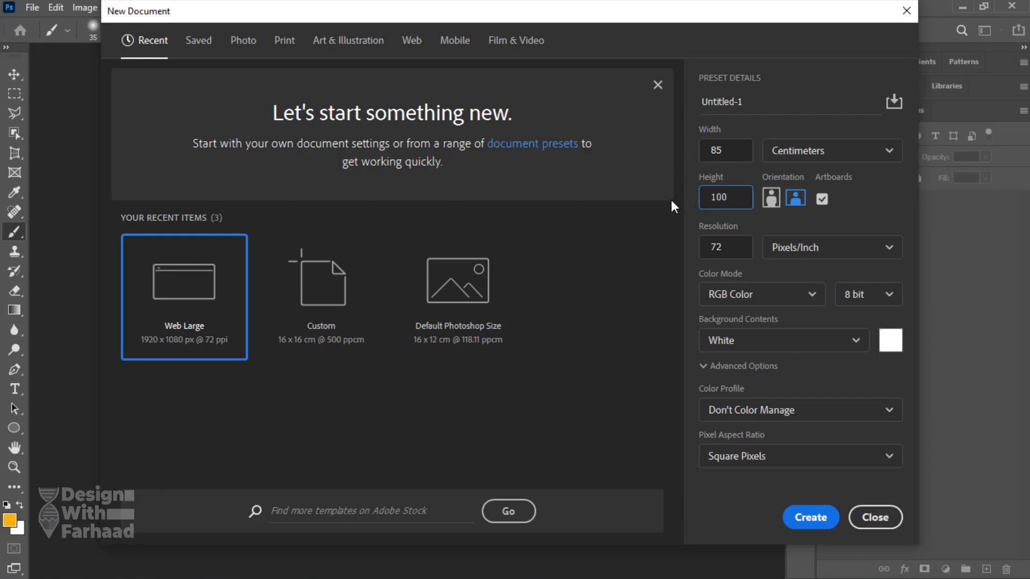
{"action": "key", "text": "ctrl+a"}
{"action": "type", "text": "160"}
Step: Make the document portrait, with artboards off and CMYK colour mode
{"action": "left_click", "coordinate": [740, 295]}
{"action": "left_click", "coordinate": [748, 294]}
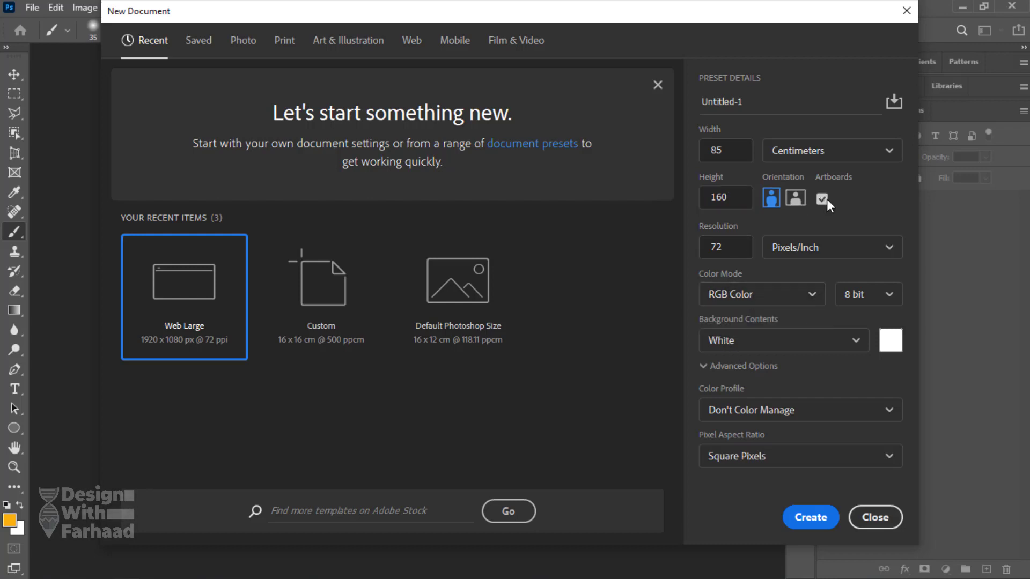
{"action": "left_click", "coordinate": [740, 294]}
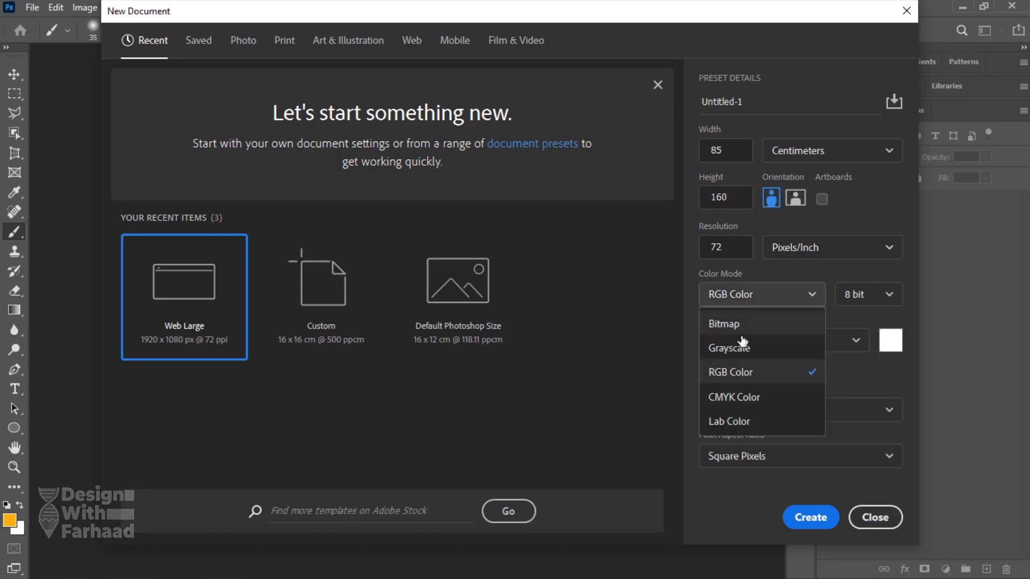
{"action": "left_click", "coordinate": [738, 399]}
Step: Name the document '85 x 160 - Stand Banner' and create it
{"action": "left_click_drag", "start_coordinate": [743, 102], "coordinate": [677, 102]}
{"action": "type", "text": "85 x "}
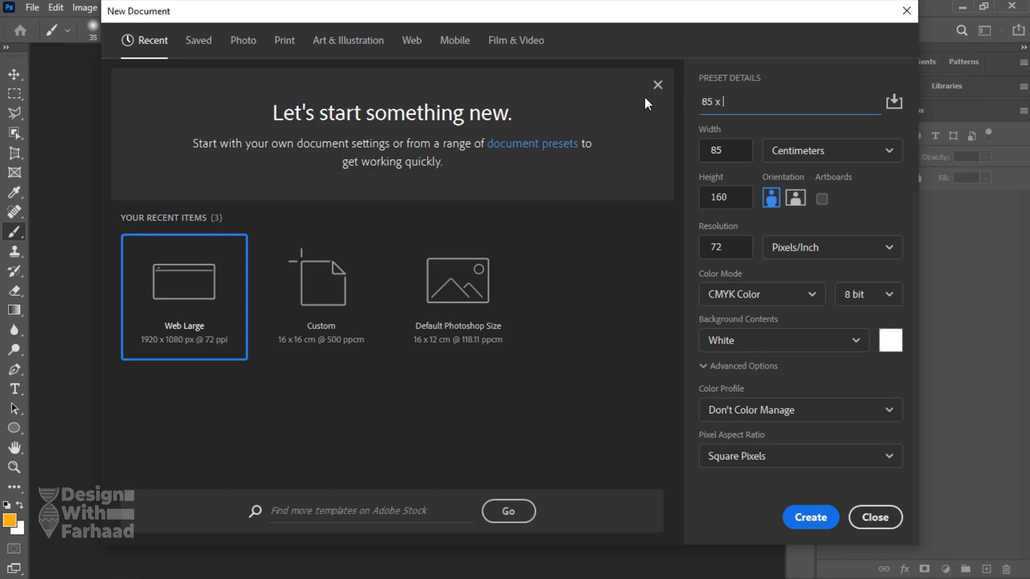
{"action": "type", "text": "160 - Stand Banner"}
{"action": "left_click", "coordinate": [811, 517]}
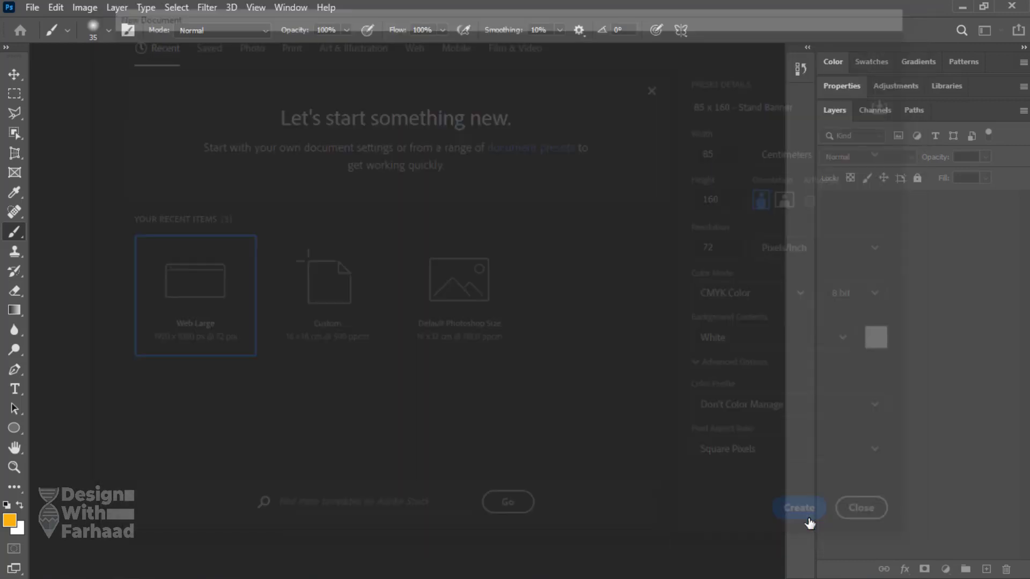
Step: Save the blank banner as '85 x 160 - Stand Banner.psd' in the project subfolder
{"action": "left_click", "coordinate": [37, 13]}
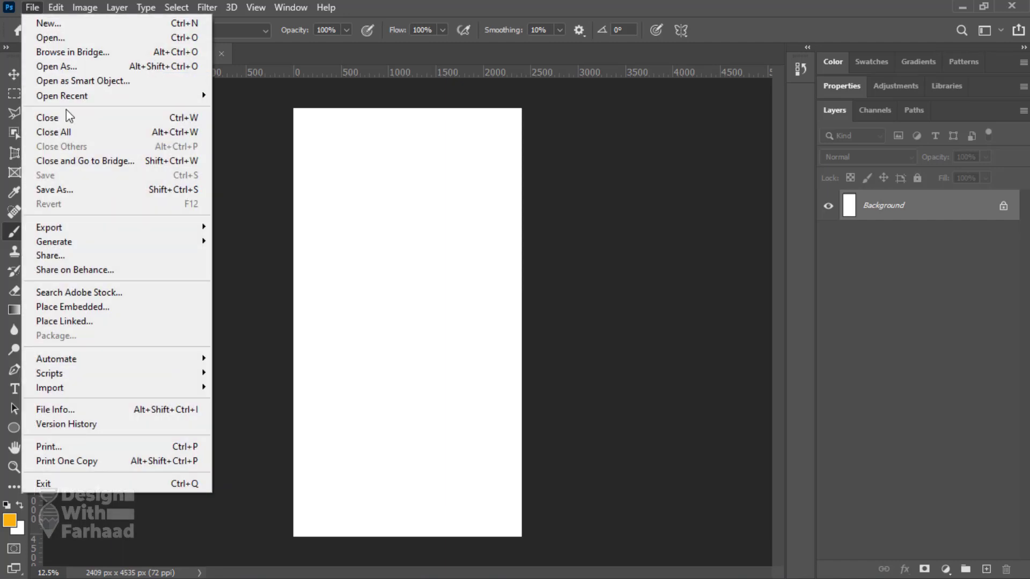
{"action": "left_click", "coordinate": [74, 189]}
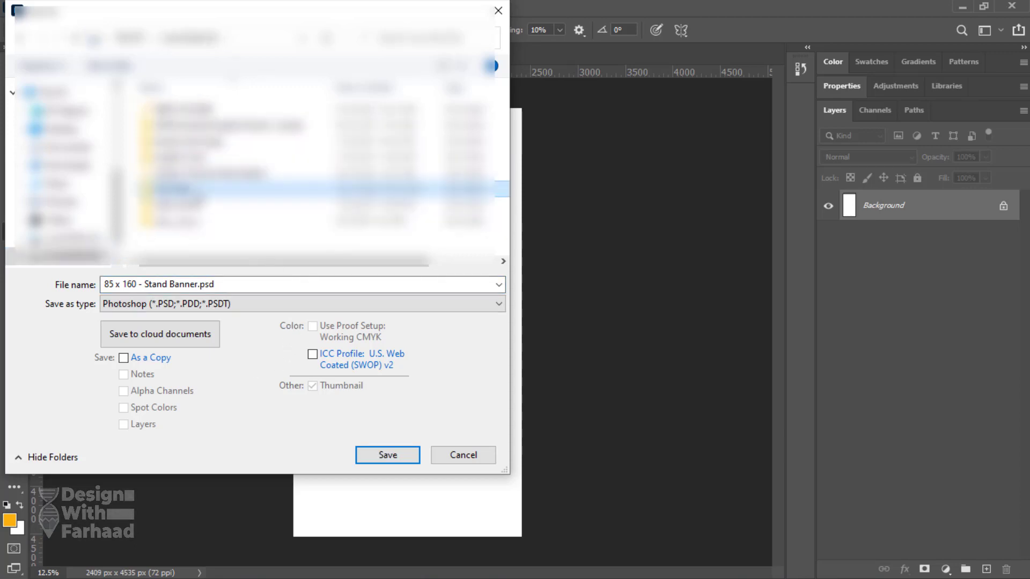
{"action": "double_click", "coordinate": [196, 188]}
{"action": "left_click", "coordinate": [197, 111]}
{"action": "double_click", "coordinate": [197, 111]}
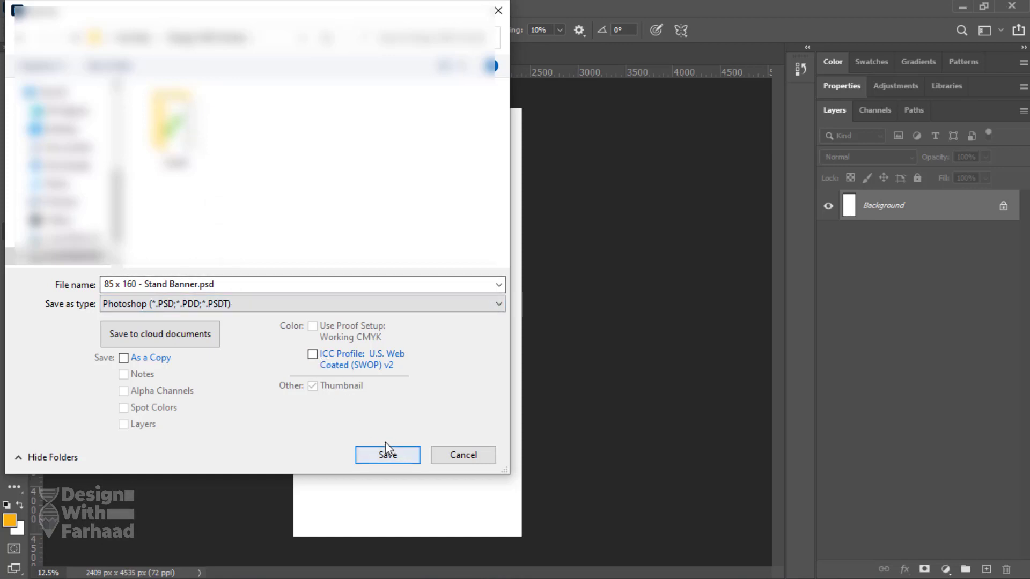
{"action": "left_click", "coordinate": [403, 460]}
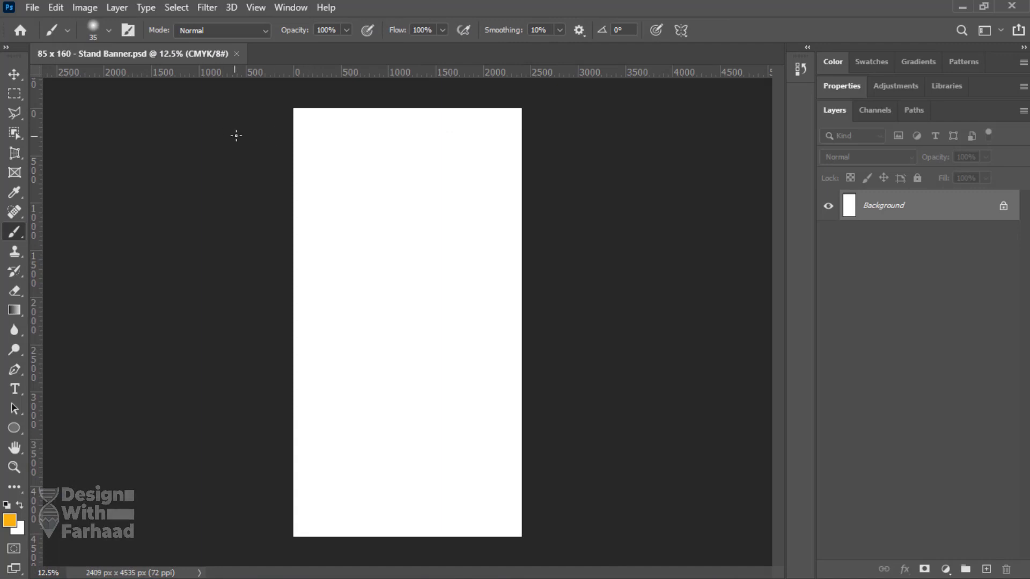
Step: Undo the stray brush strokes and draw a small rectangle near the banner's top-left
{"action": "key", "text": "ctrl+z"}
{"action": "left_click", "coordinate": [80, 456]}
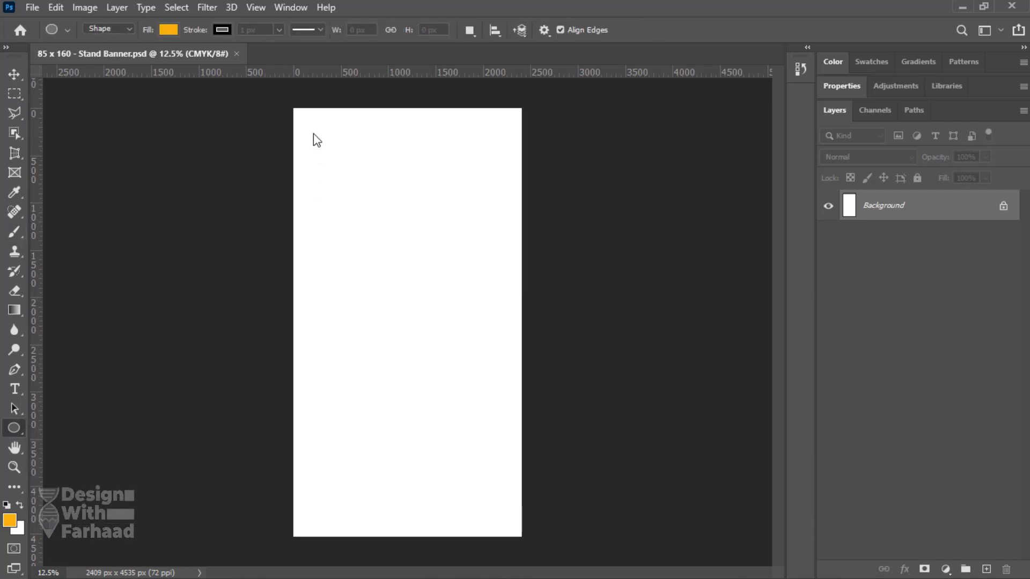
{"action": "left_click_drag", "start_coordinate": [313, 131], "coordinate": [335, 152]}
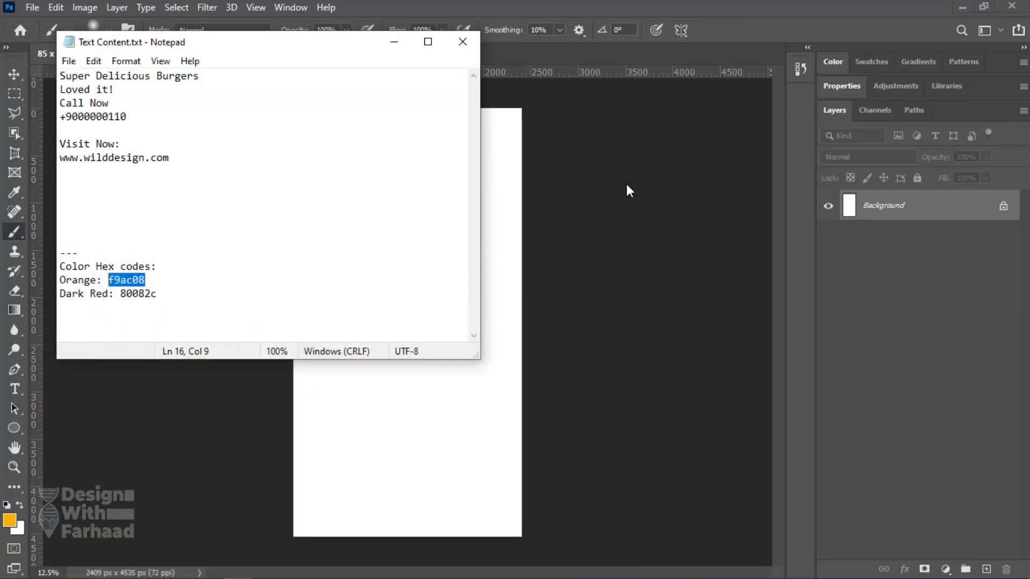
{"action": "left_click", "coordinate": [627, 188]}
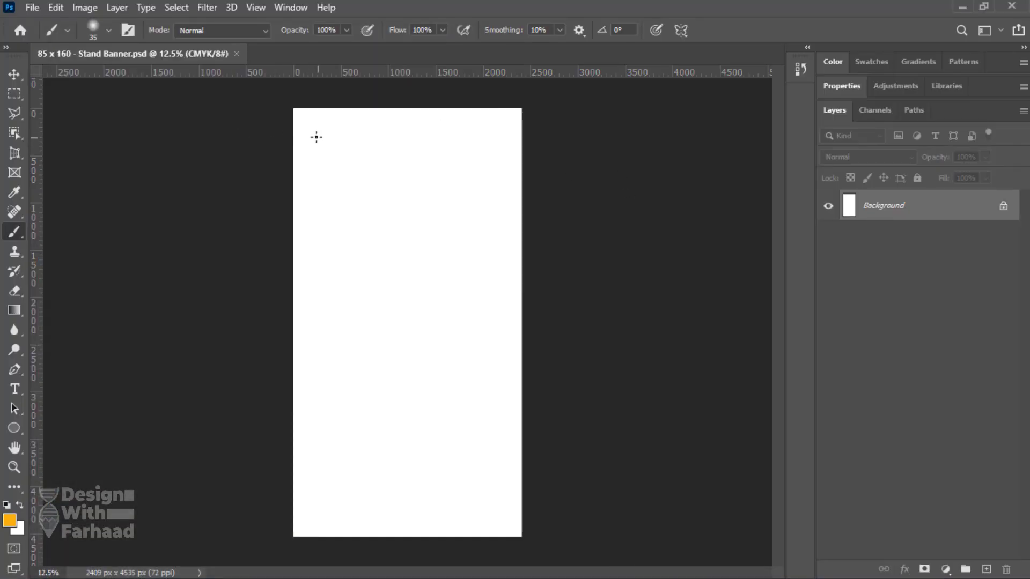
{"action": "left_click_drag", "start_coordinate": [307, 129], "coordinate": [327, 147]}
{"action": "key", "text": "ctrl+z"}
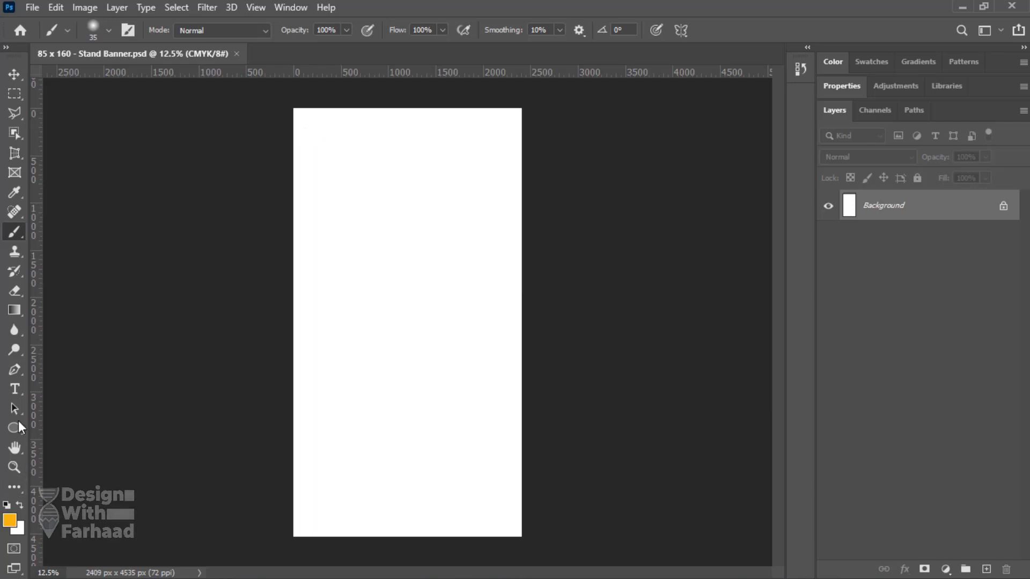
{"action": "left_click", "coordinate": [16, 425]}
{"action": "left_click", "coordinate": [82, 424]}
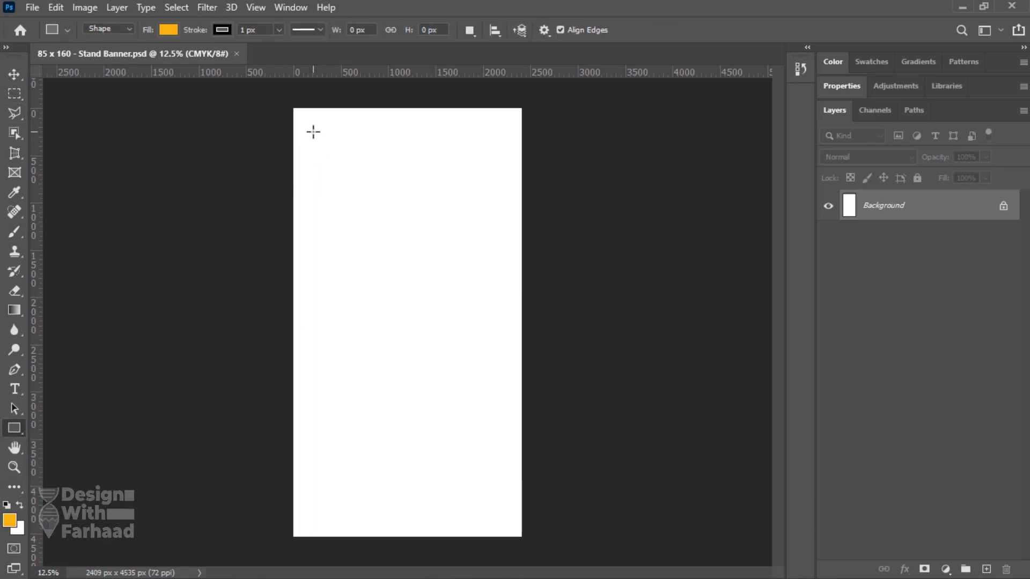
{"action": "left_click_drag", "start_coordinate": [313, 131], "coordinate": [334, 152]}
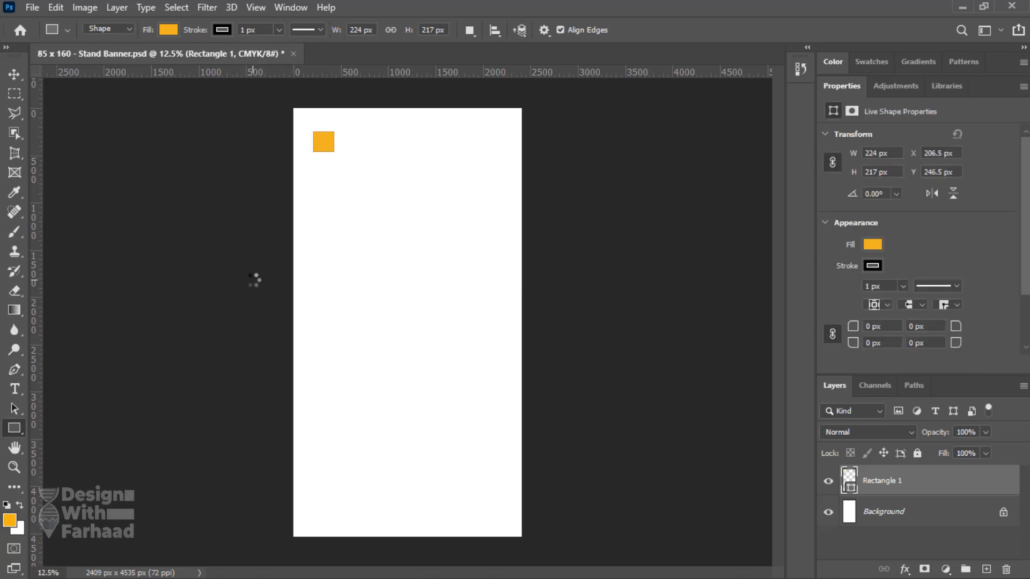
Step: Keep the rectangle's orange fill colour f9ac08
{"action": "key", "text": "m"}
{"action": "key", "text": "v"}
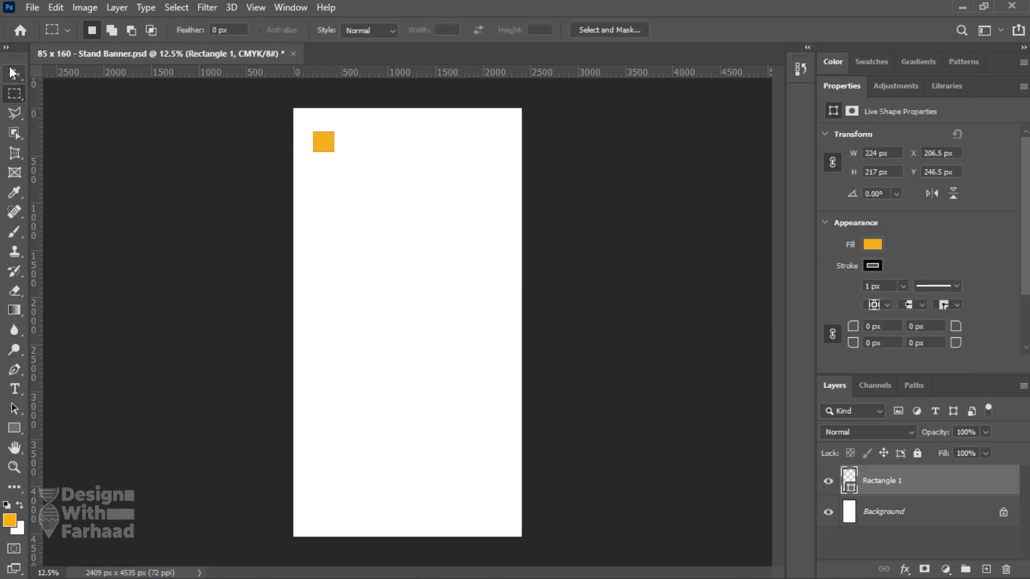
{"action": "left_click", "coordinate": [873, 246]}
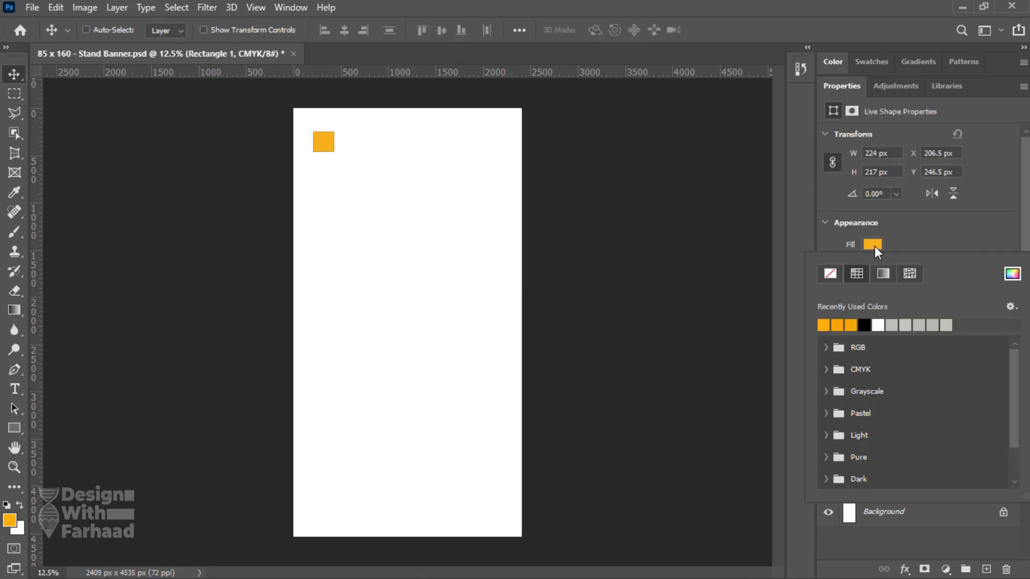
{"action": "left_click", "coordinate": [872, 245]}
{"action": "left_click", "coordinate": [873, 244]}
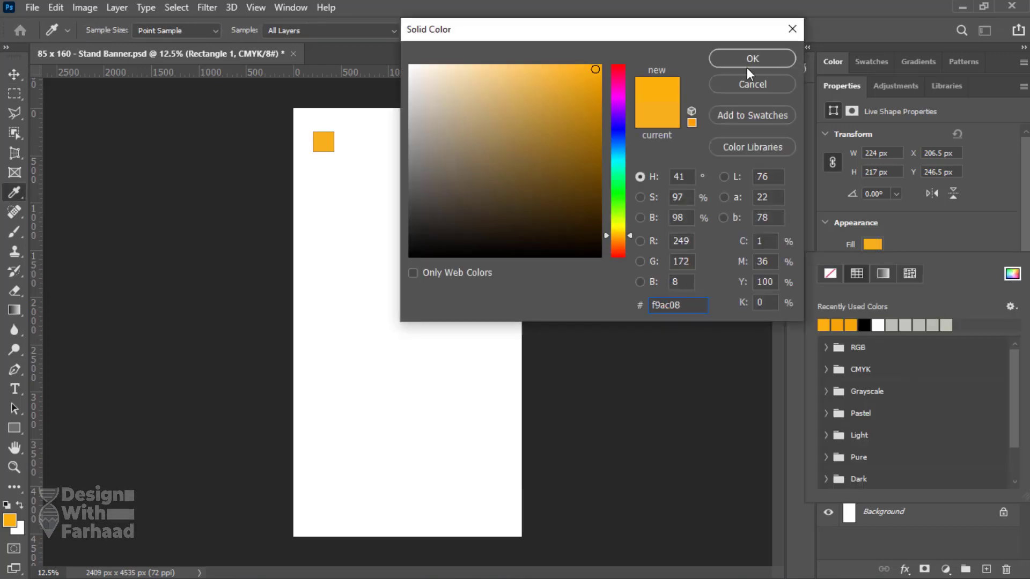
{"action": "left_click", "coordinate": [750, 59]}
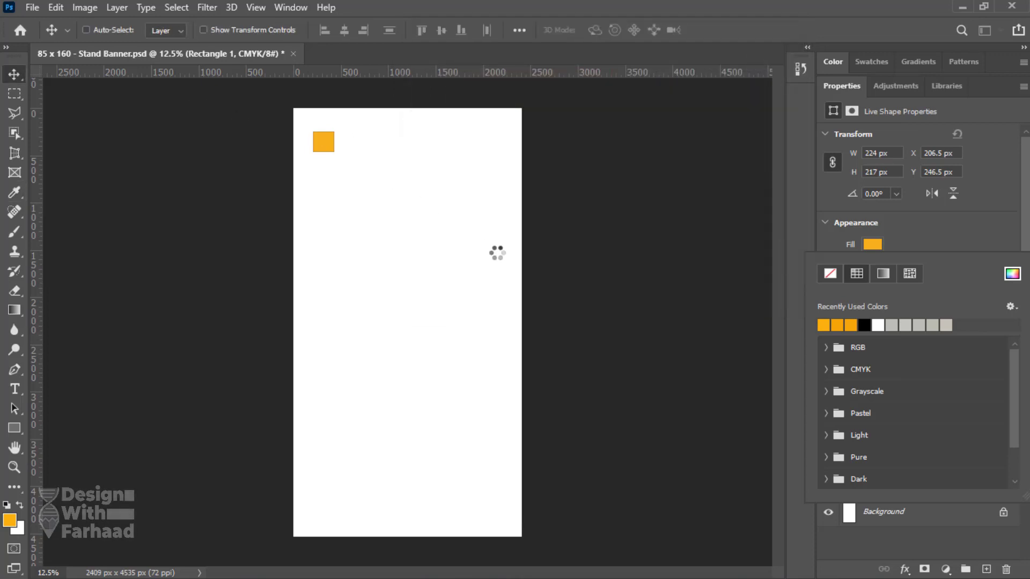
{"action": "left_click", "coordinate": [945, 231]}
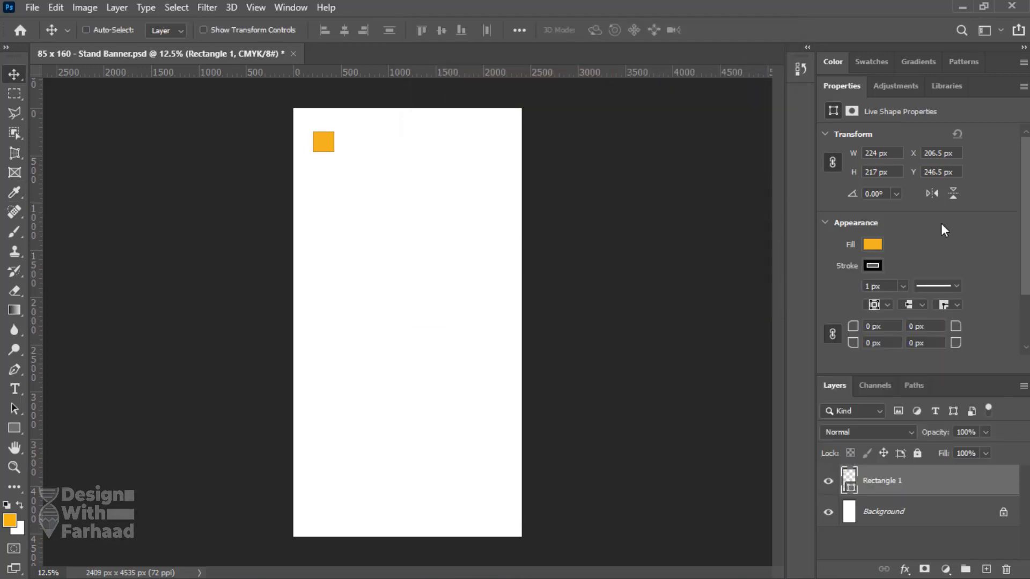
Step: Duplicate the orange square below itself and fill the copy with maroon 80082c
{"action": "left_click_drag", "start_coordinate": [325, 152], "coordinate": [322, 170]}
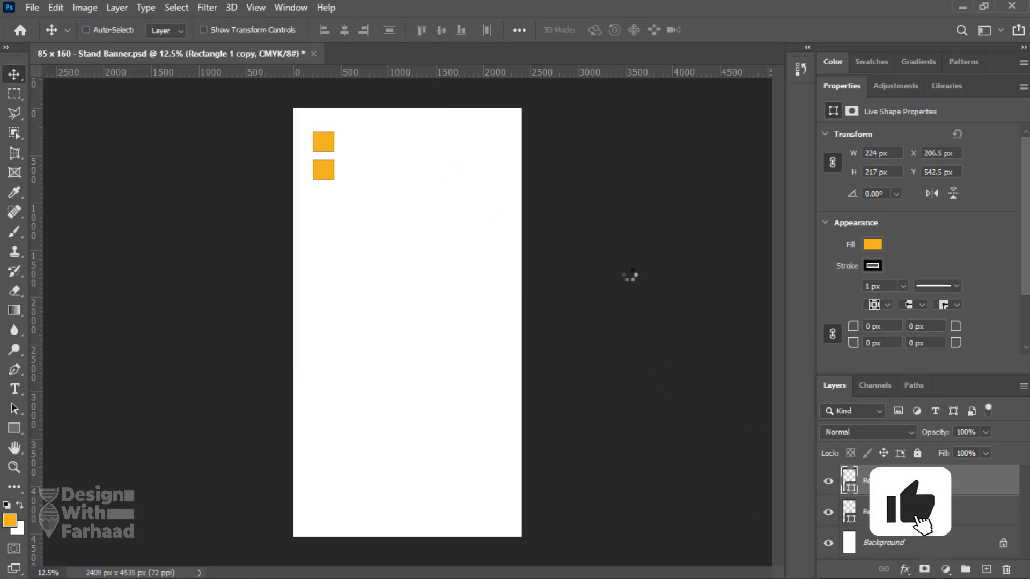
{"action": "key", "text": "alt+Tab"}
{"action": "key", "text": "alt+Tab"}
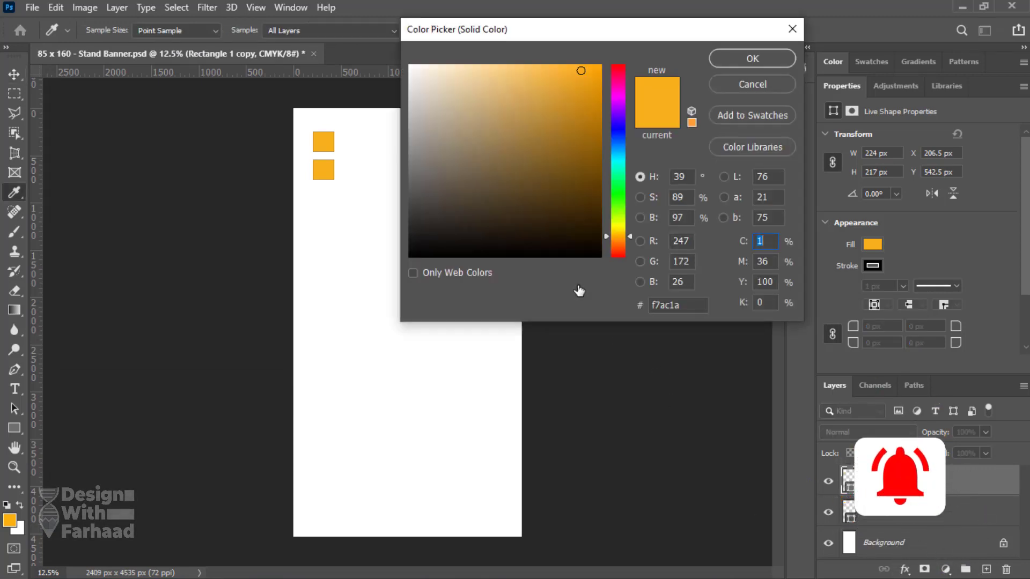
{"action": "type", "text": "80082c"}
{"action": "left_click", "coordinate": [703, 303]}
{"action": "key", "text": "Return"}
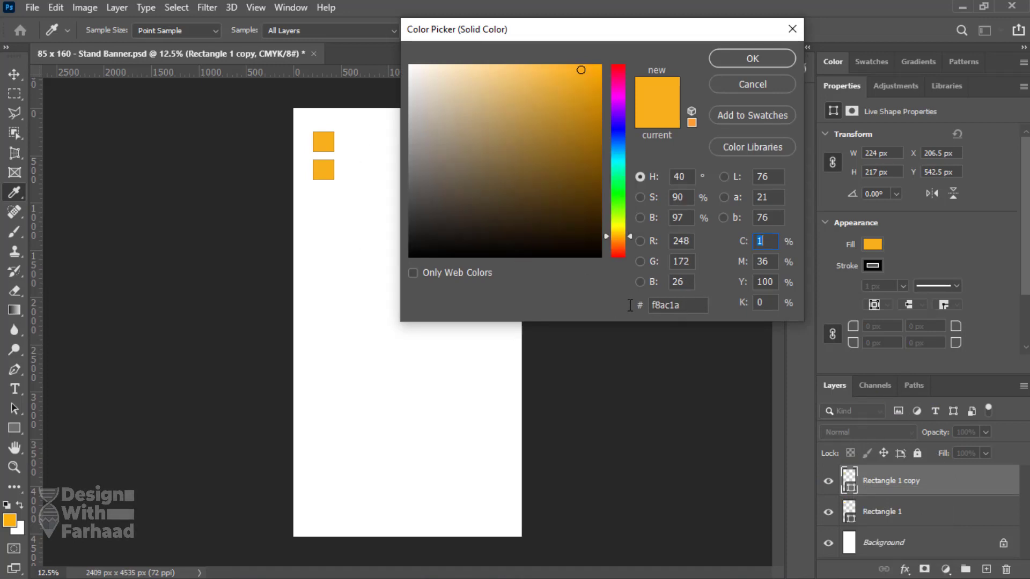
{"action": "left_click", "coordinate": [660, 305]}
{"action": "type", "text": "80082c"}
{"action": "left_click", "coordinate": [736, 53]}
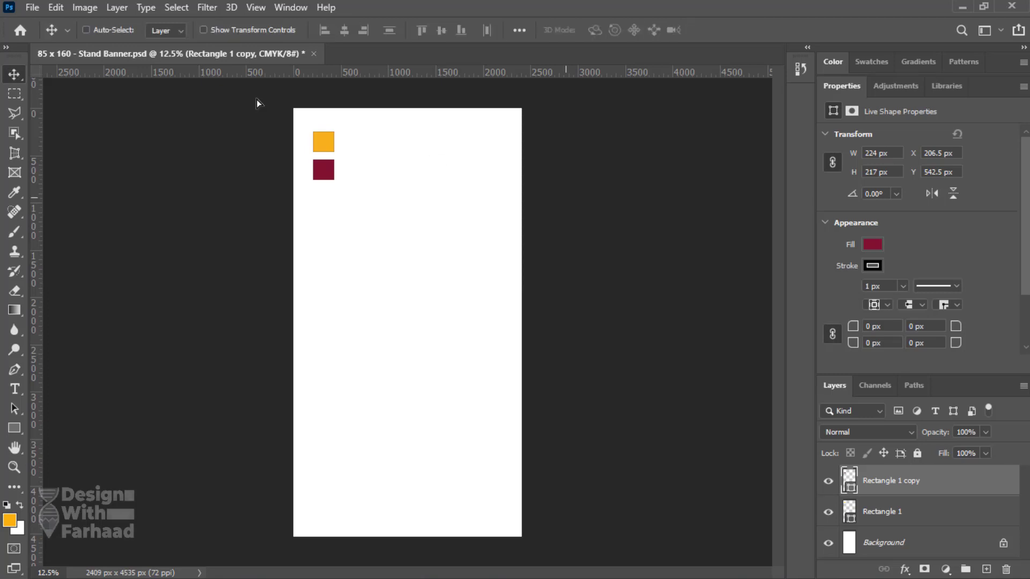
Step: Save, then group both squares into a layer group named 'color code'
{"action": "key", "text": "ctrl+s"}
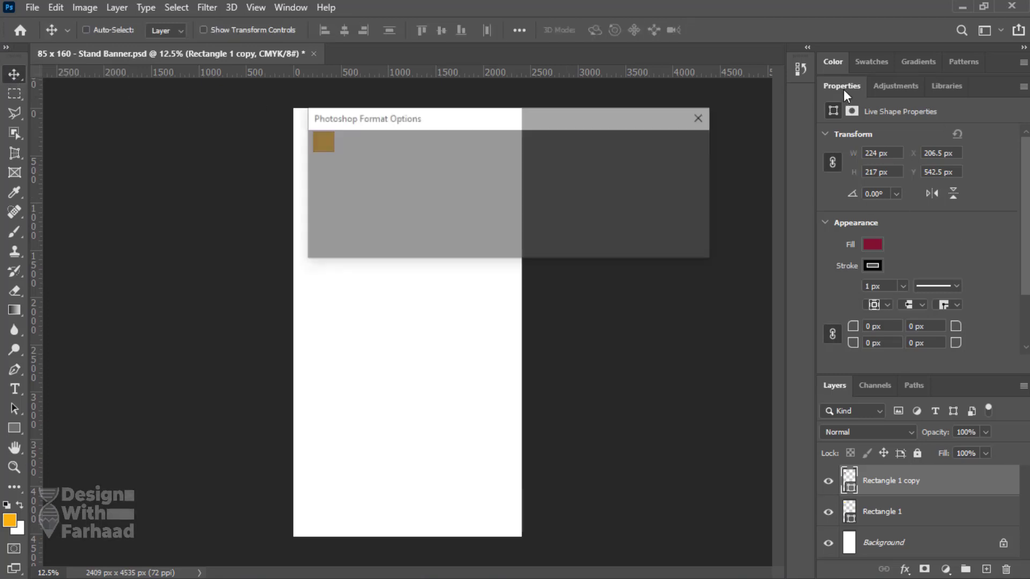
{"action": "left_click", "coordinate": [692, 150]}
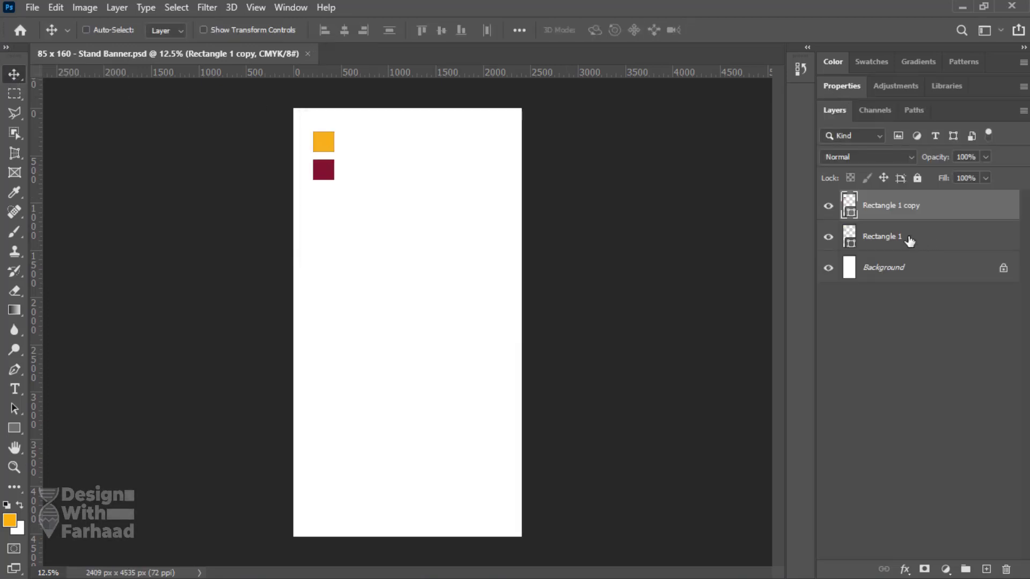
{"action": "left_click", "coordinate": [909, 240], "text": "shift"}
{"action": "key", "text": "ctrl+g"}
{"action": "double_click", "coordinate": [886, 200]}
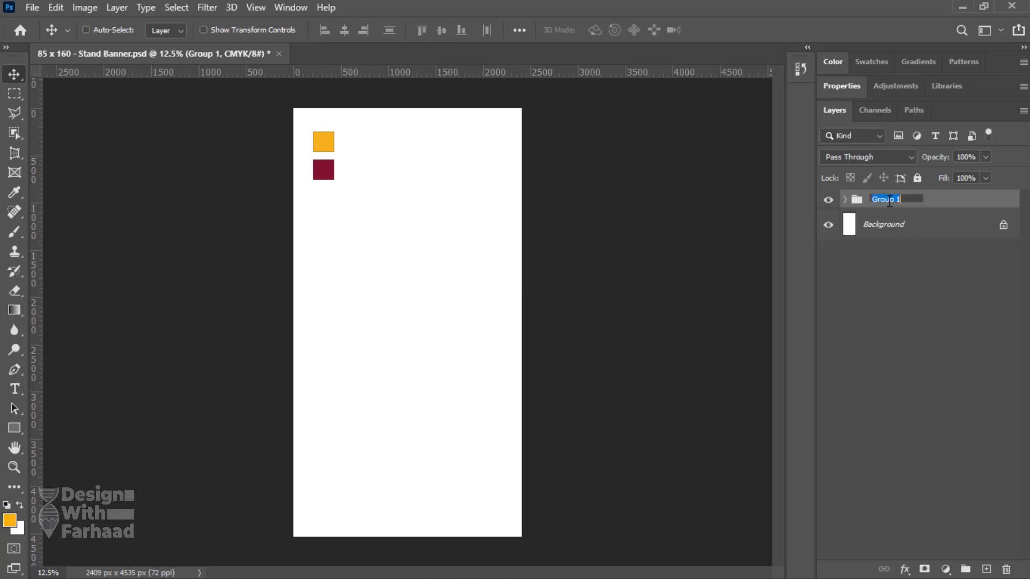
{"action": "type", "text": "color code"}
{"action": "key", "text": "Return"}
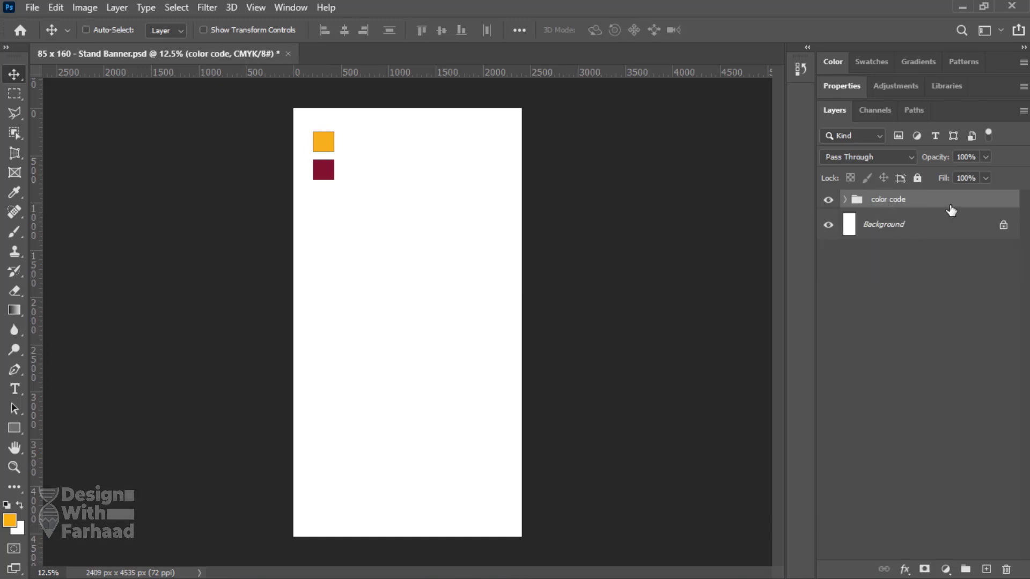
{"action": "scroll", "coordinate": [444, 357], "scroll_direction": "up", "scroll_amount": 1}
{"action": "left_click_drag", "start_coordinate": [442, 349], "coordinate": [465, 234]}
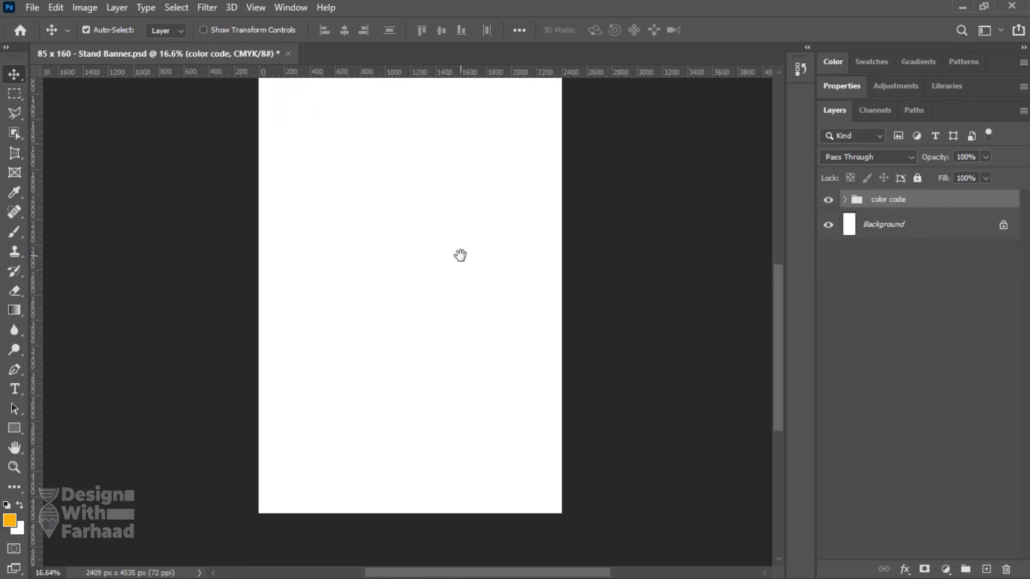
{"action": "key", "text": "ctrl+minus"}
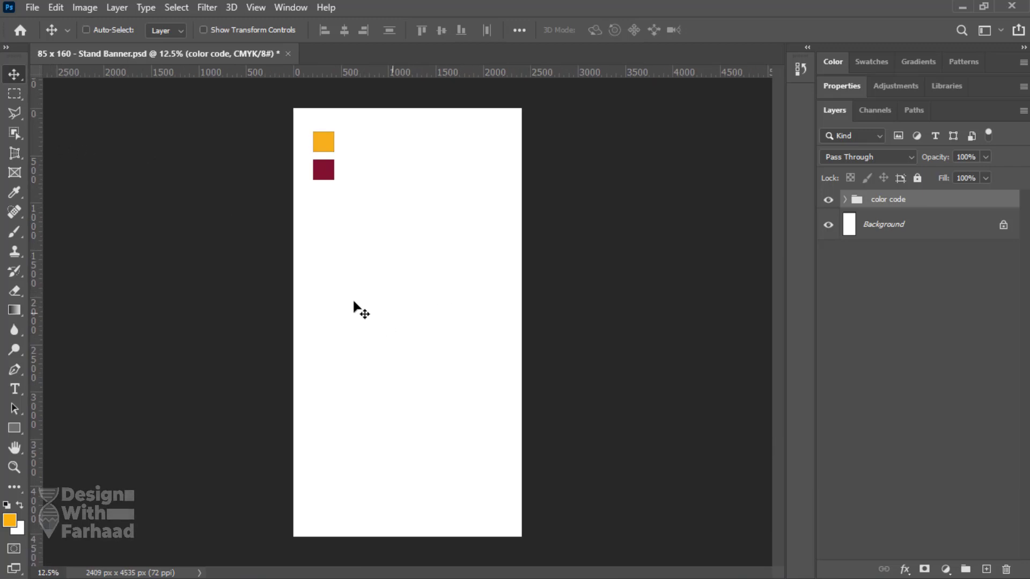
Step: Draw a closed wave shape with the Pen tool across the banner's lower half
{"action": "left_click", "coordinate": [15, 369]}
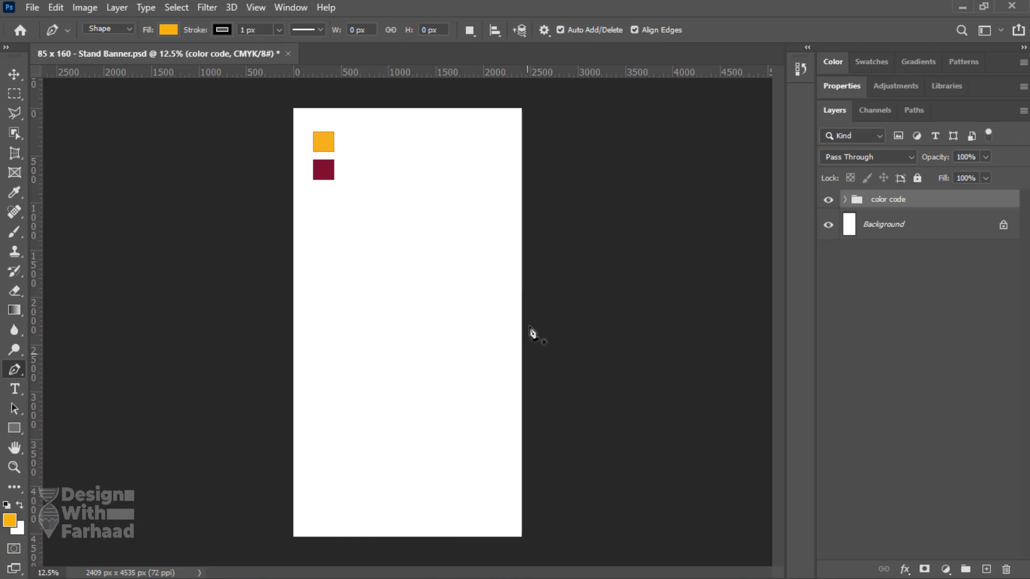
{"action": "left_click_drag", "start_coordinate": [418, 394], "coordinate": [372, 409]}
{"action": "key", "text": "Escape"}
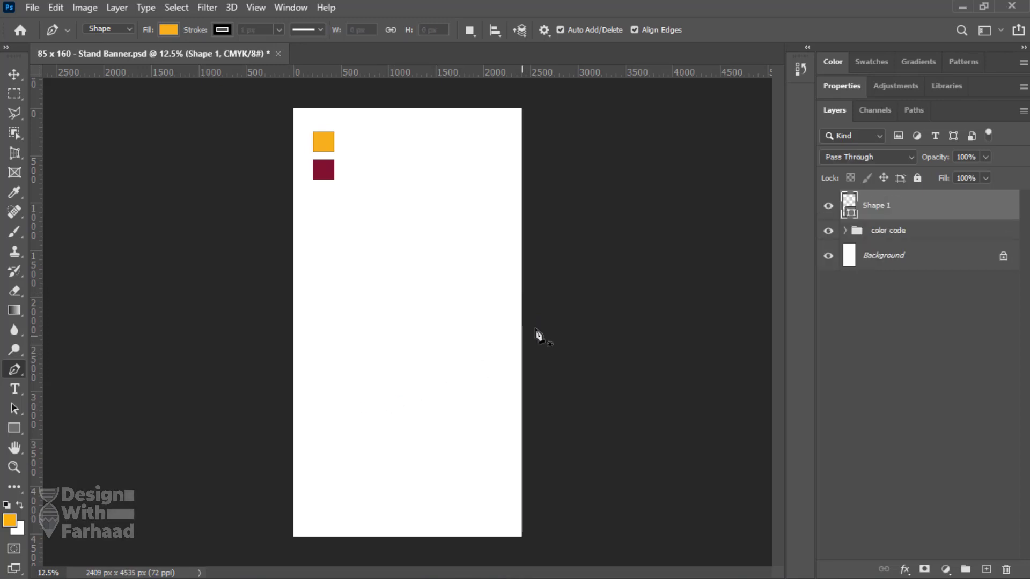
{"action": "key", "text": "ctrl+z"}
{"action": "left_click", "coordinate": [390, 375]}
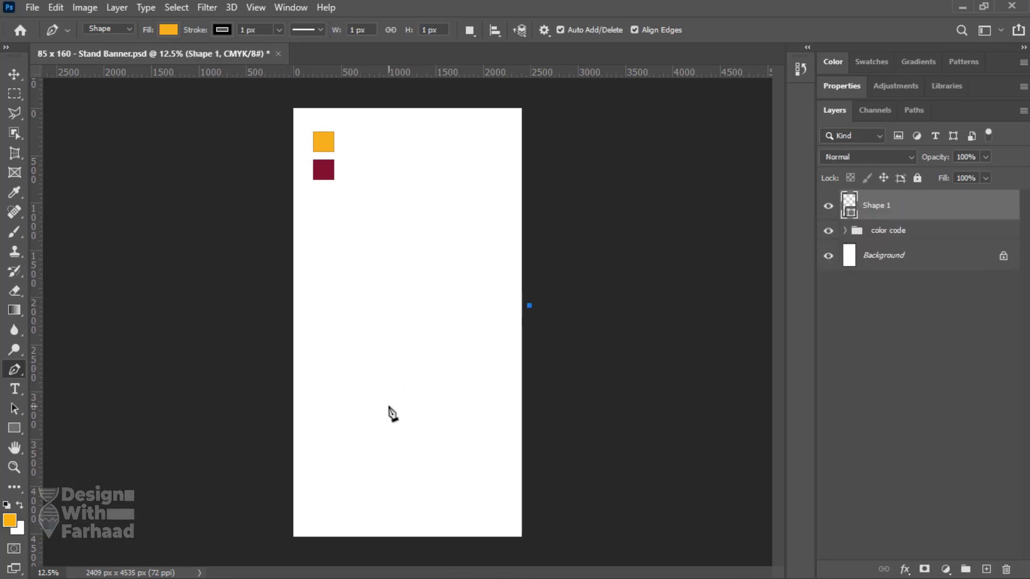
{"action": "left_click_drag", "start_coordinate": [389, 406], "coordinate": [272, 421]}
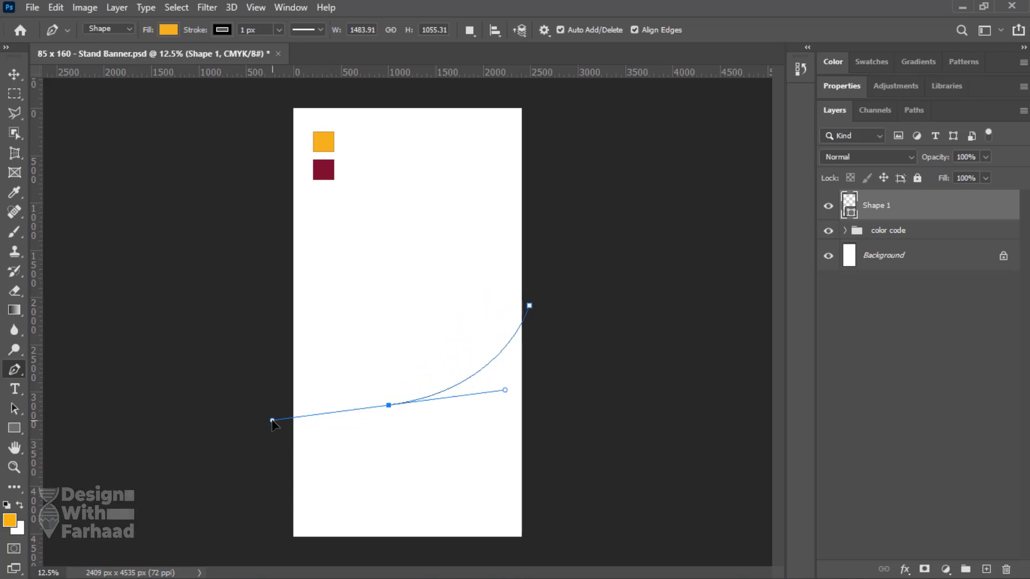
{"action": "left_click", "coordinate": [193, 472]}
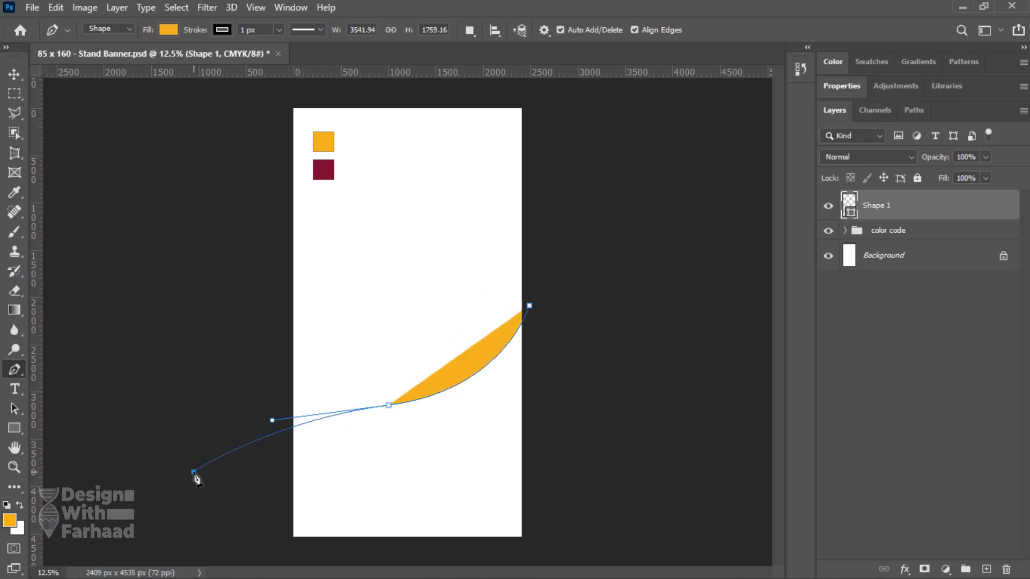
{"action": "left_click_drag", "start_coordinate": [194, 528], "coordinate": [191, 532]}
{"action": "left_click", "coordinate": [192, 545]}
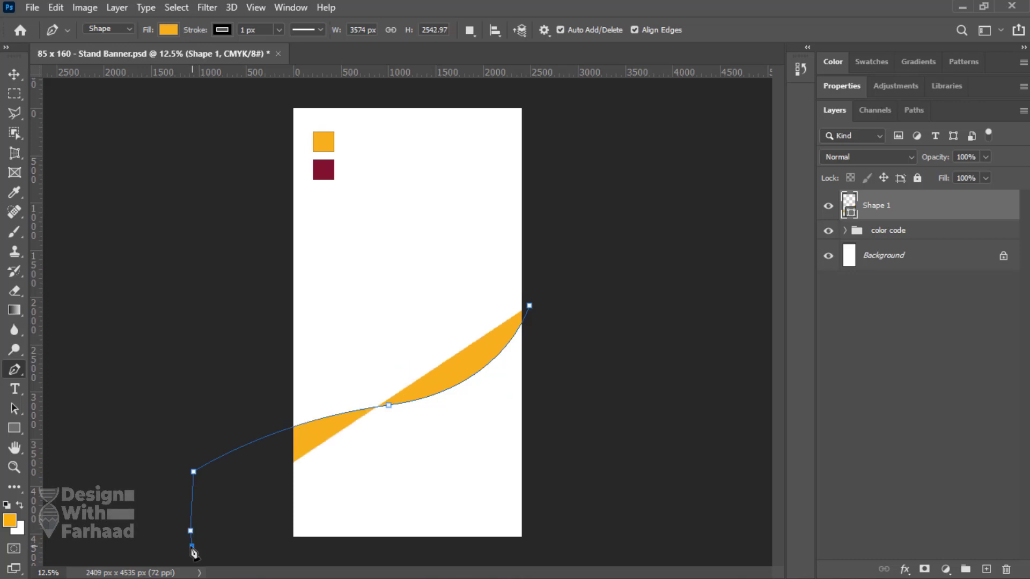
{"action": "left_click", "coordinate": [530, 547]}
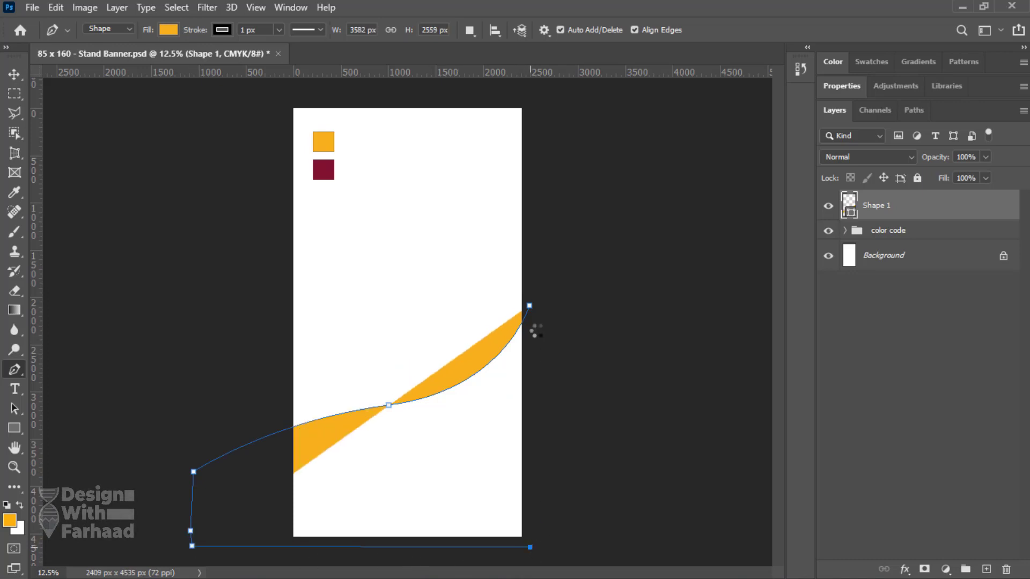
{"action": "left_click", "coordinate": [530, 307]}
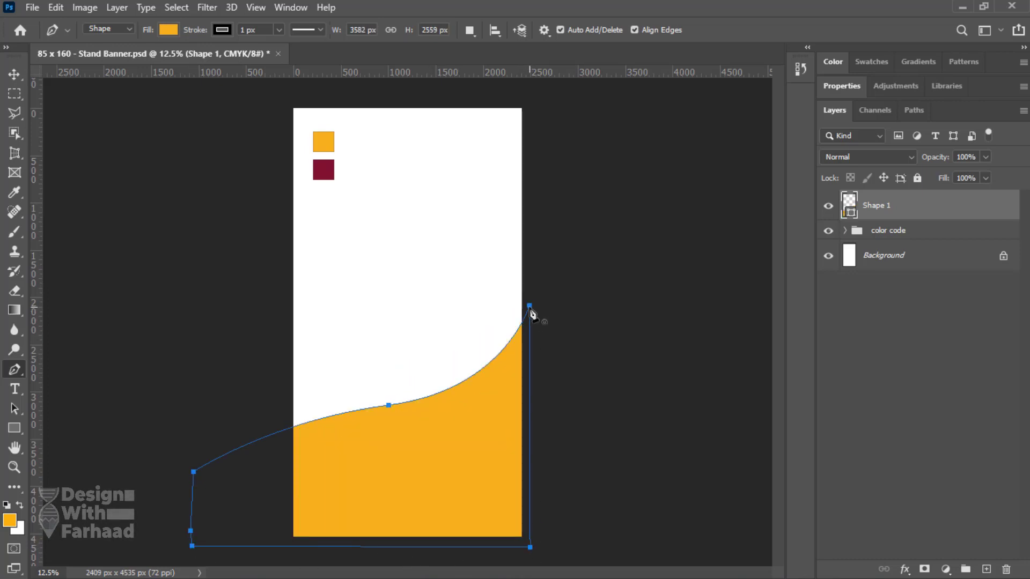
{"action": "left_click", "coordinate": [13, 73]}
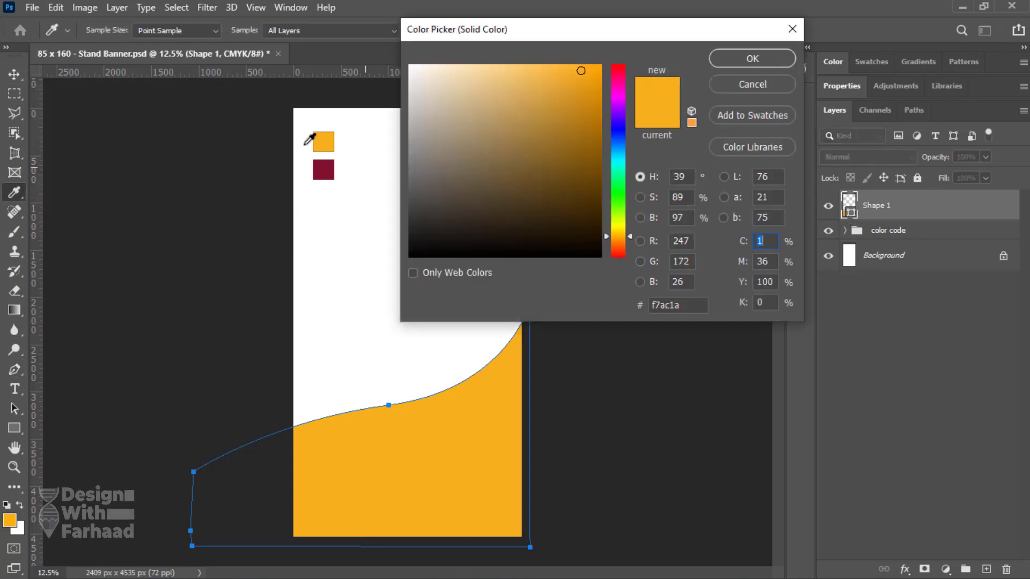
Step: Confirm the orange wave fill and add a Foreground to Background gradient fill layer
{"action": "left_click", "coordinate": [750, 57]}
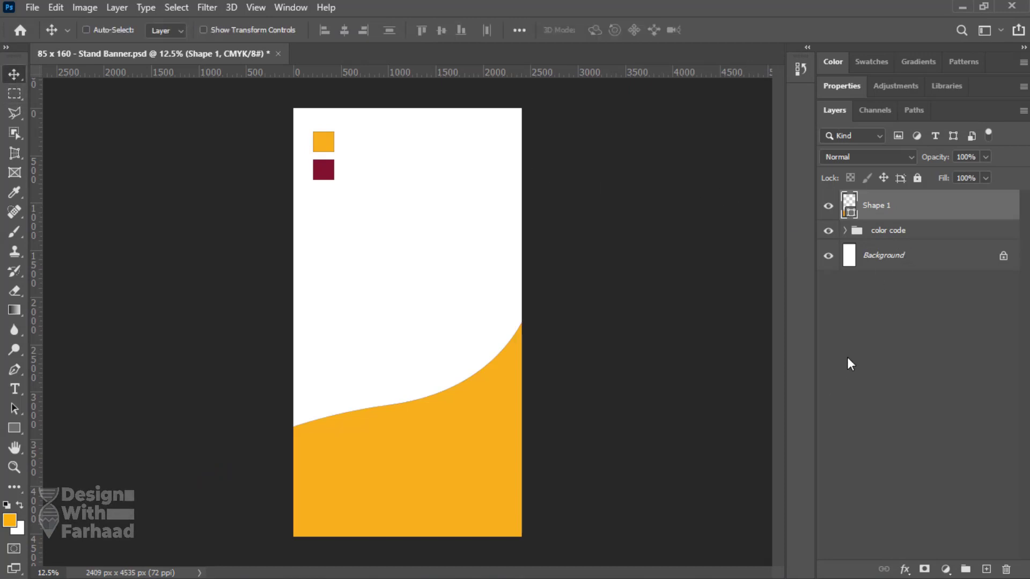
{"action": "left_click", "coordinate": [946, 569]}
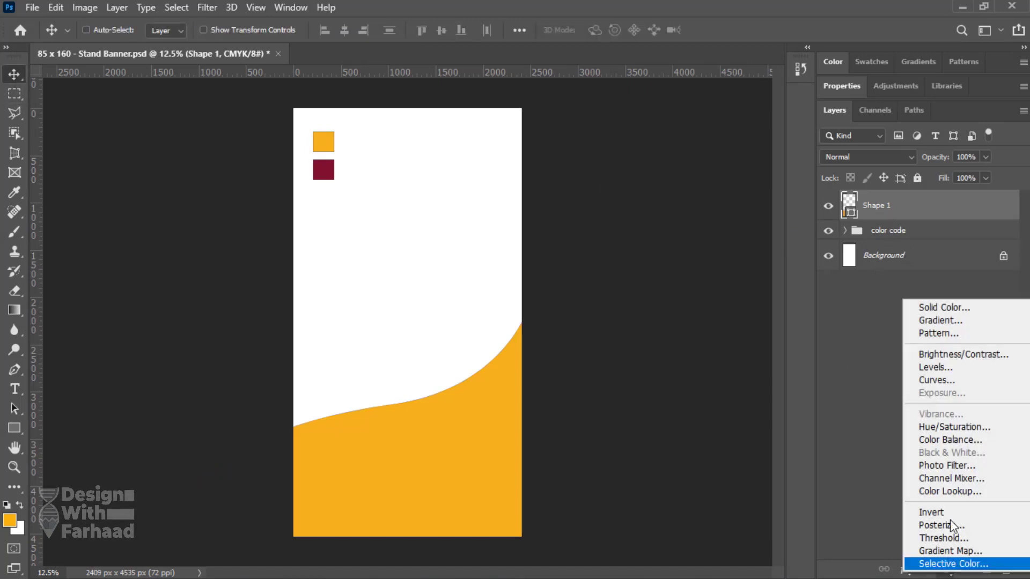
{"action": "left_click", "coordinate": [944, 319]}
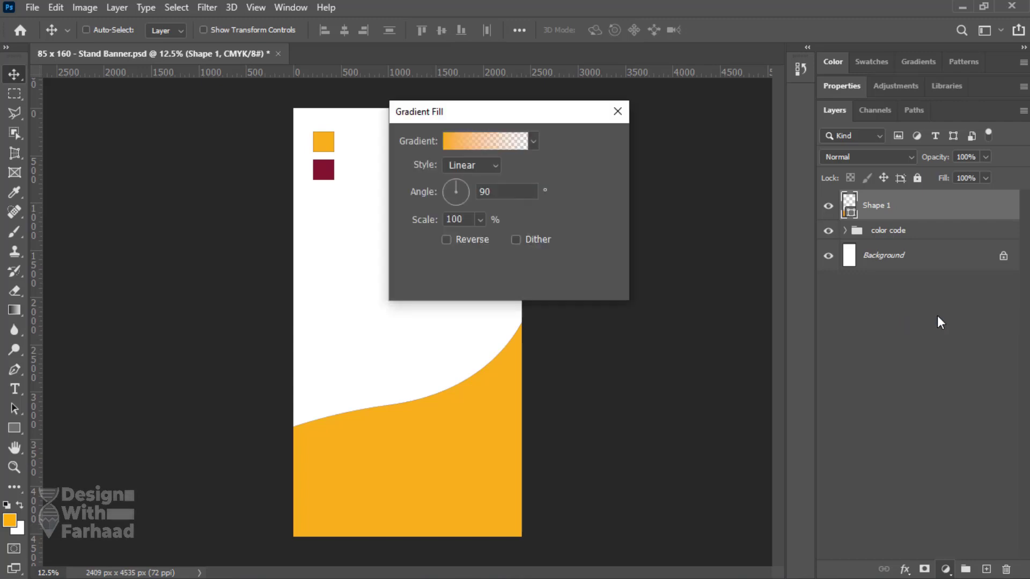
{"action": "left_click_drag", "start_coordinate": [462, 115], "coordinate": [641, 81]}
{"action": "left_click", "coordinate": [712, 110]}
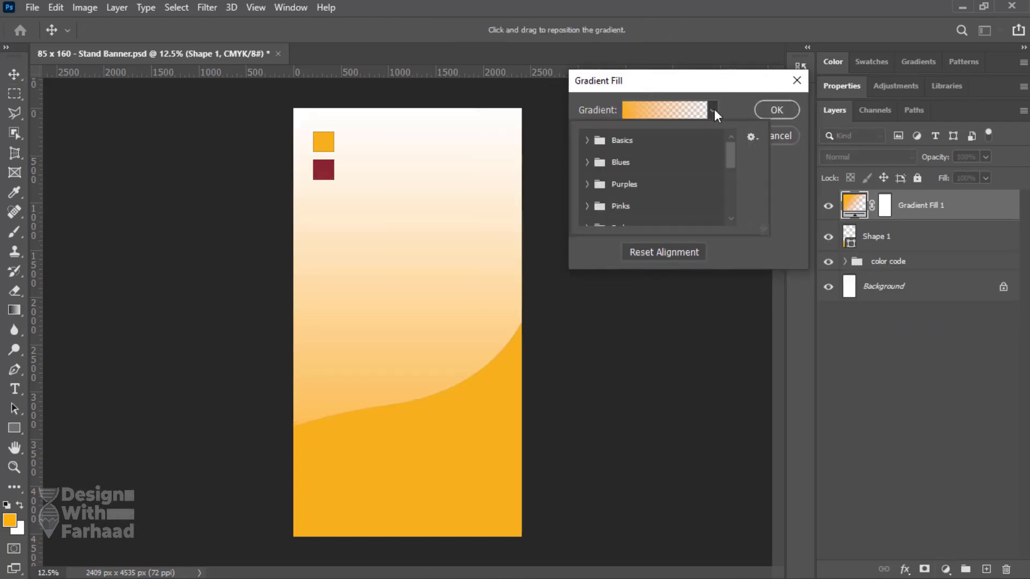
{"action": "left_click", "coordinate": [711, 108]}
{"action": "left_click", "coordinate": [648, 109]}
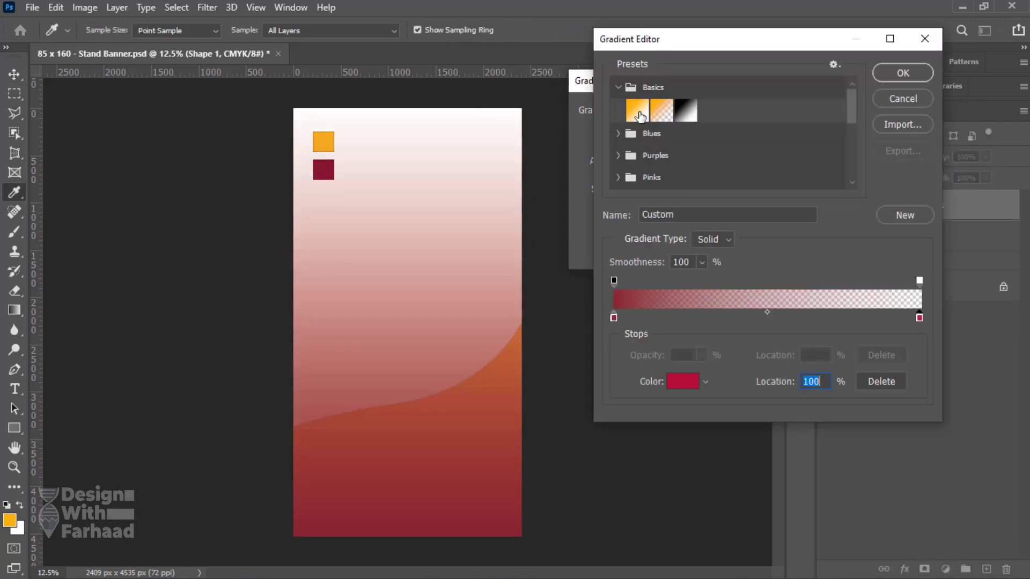
{"action": "left_click", "coordinate": [638, 111]}
Step: Accept the orange-to-white gradient and move Gradient Fill 1 just above Background
{"action": "left_click", "coordinate": [613, 318]}
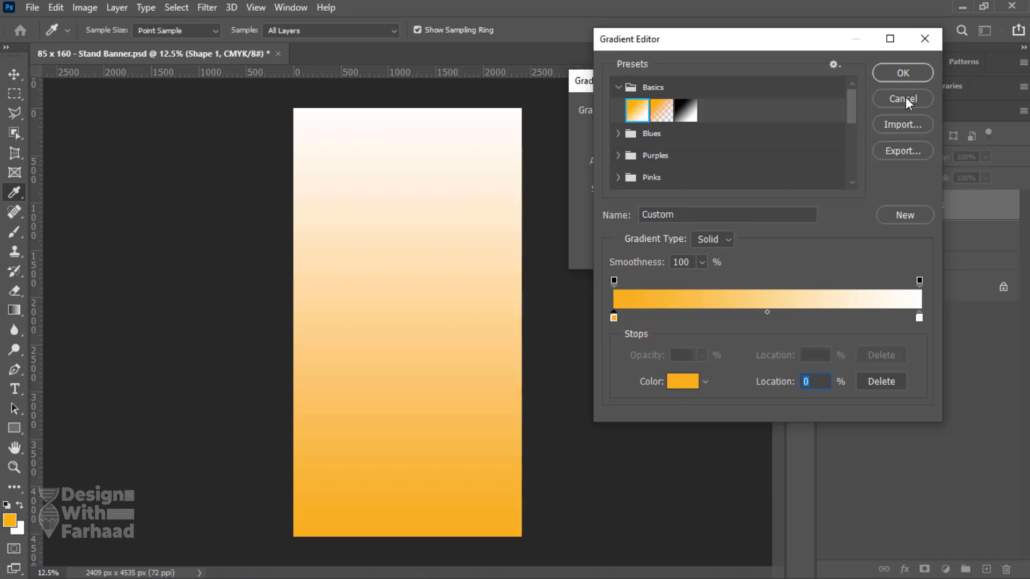
{"action": "left_click", "coordinate": [897, 72]}
{"action": "key", "text": "Return"}
{"action": "left_click", "coordinate": [923, 220], "text": "alt"}
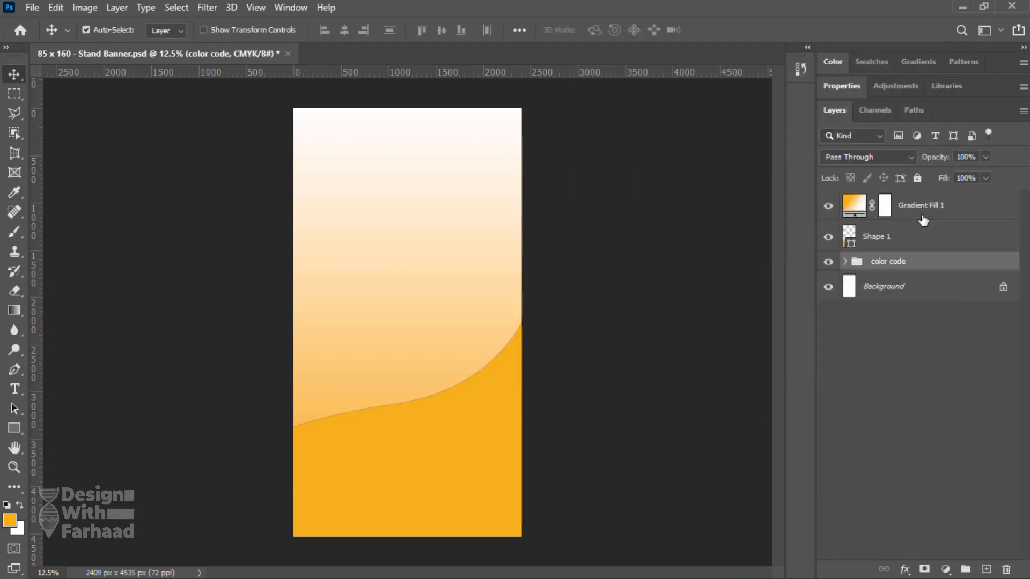
{"action": "left_click_drag", "start_coordinate": [923, 220], "coordinate": [927, 277]}
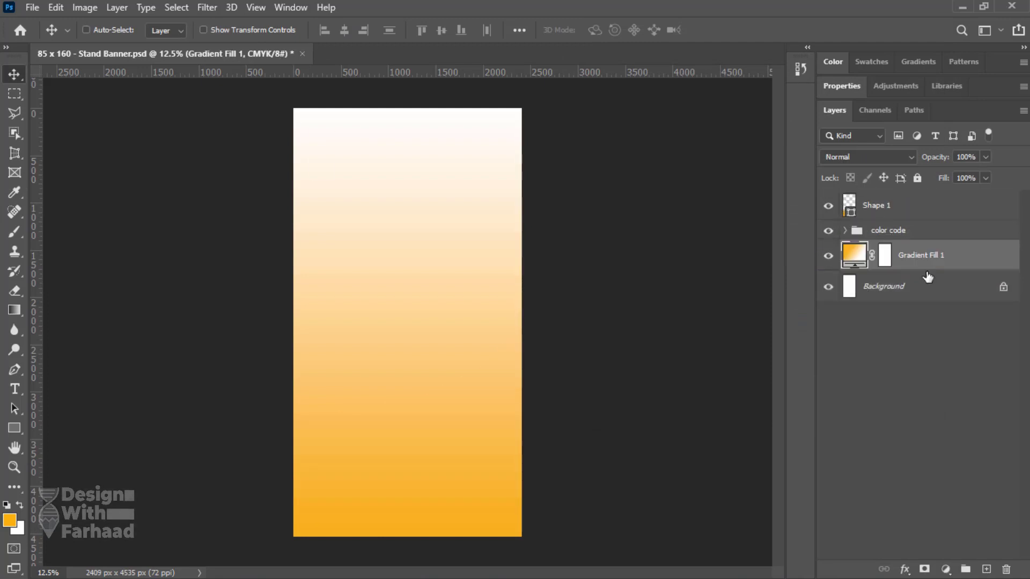
Step: Reset Gradient Fill 1 to Foreground to Background with a maroon starting stop
{"action": "double_click", "coordinate": [856, 259]}
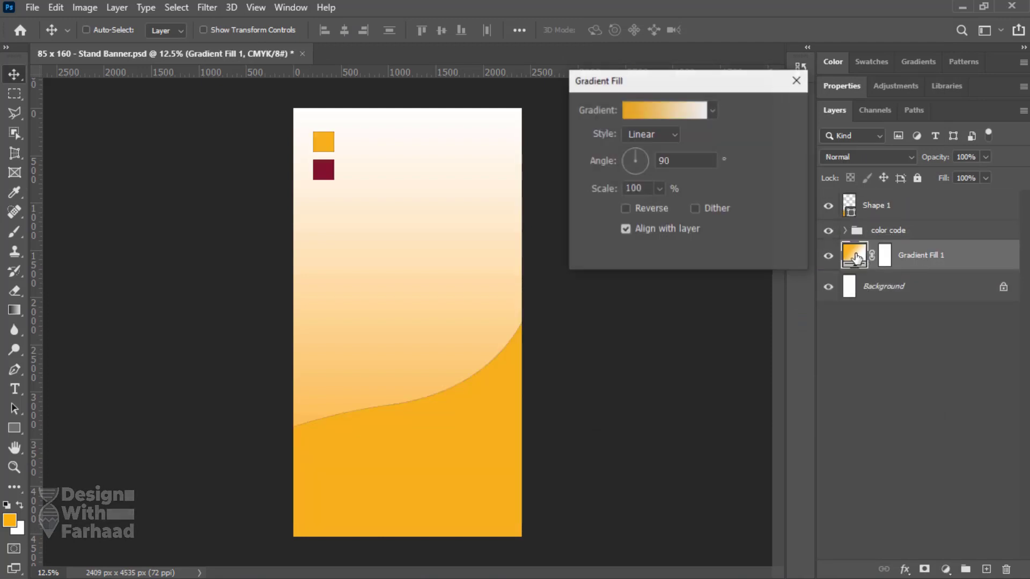
{"action": "left_click", "coordinate": [713, 110]}
{"action": "left_click", "coordinate": [635, 89]}
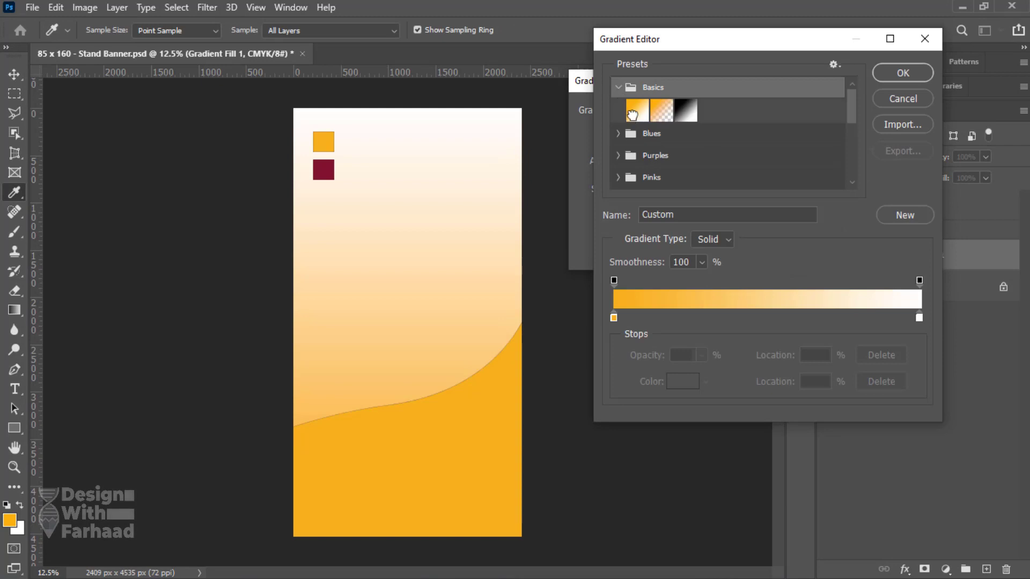
{"action": "left_click", "coordinate": [637, 111]}
{"action": "double_click", "coordinate": [613, 317]}
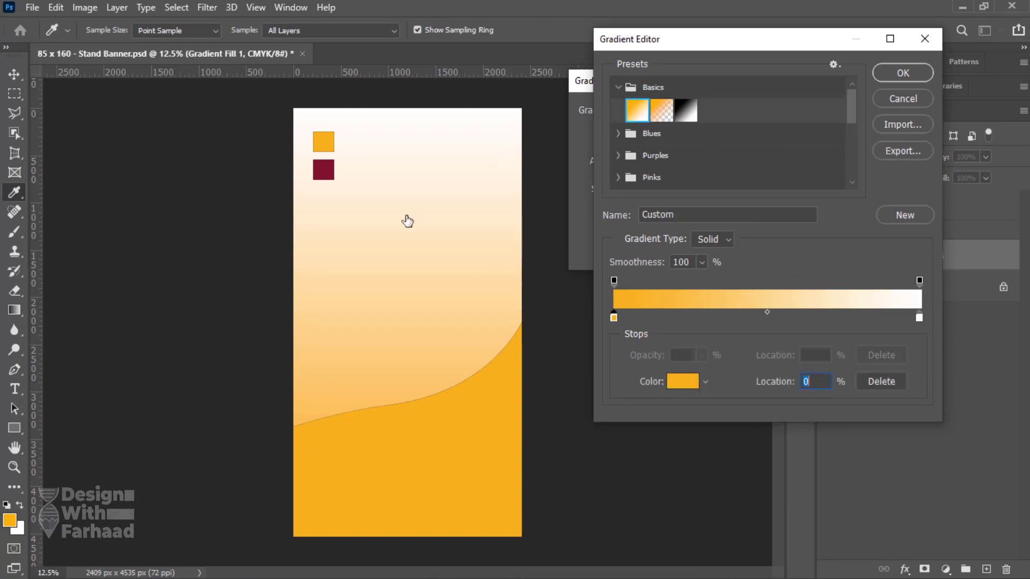
{"action": "left_click", "coordinate": [323, 169]}
{"action": "key", "text": "Return"}
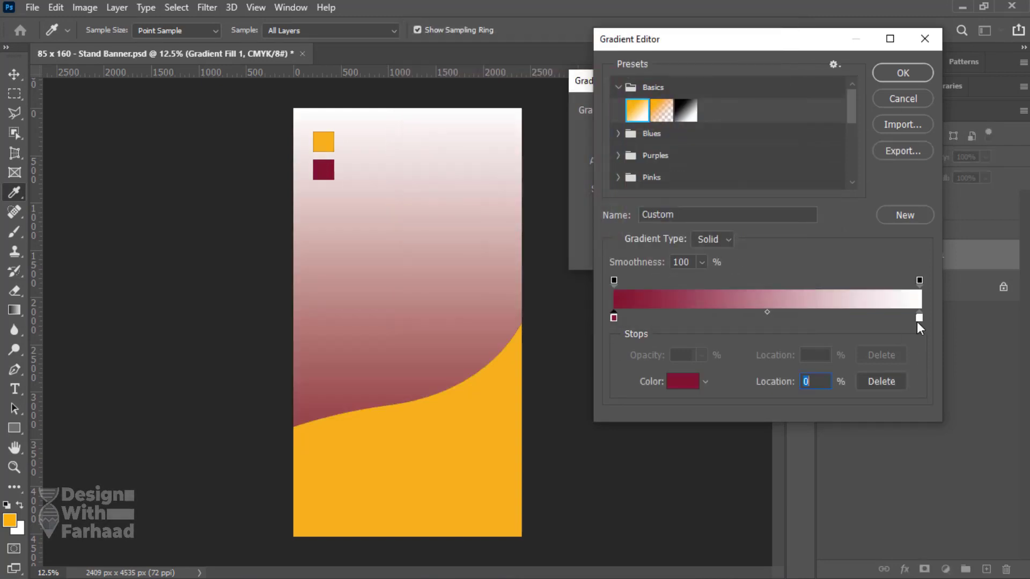
Step: Make the gradient's right colour stop a brighter pink-red
{"action": "left_click", "coordinate": [919, 318]}
{"action": "left_click", "coordinate": [679, 382]}
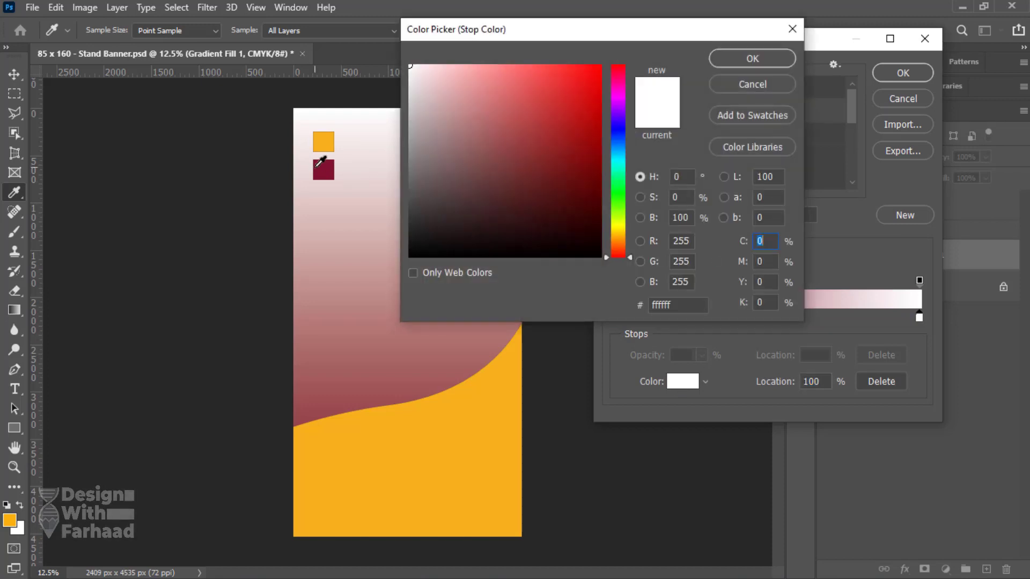
{"action": "left_click", "coordinate": [324, 169]}
{"action": "left_click_drag", "start_coordinate": [494, 32], "coordinate": [643, 31]}
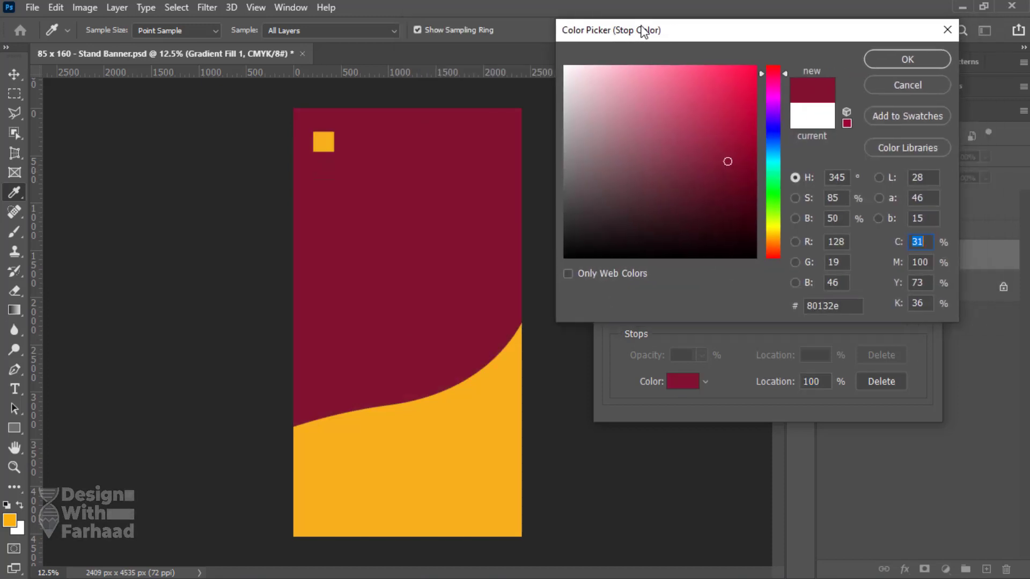
{"action": "left_click", "coordinate": [745, 156]}
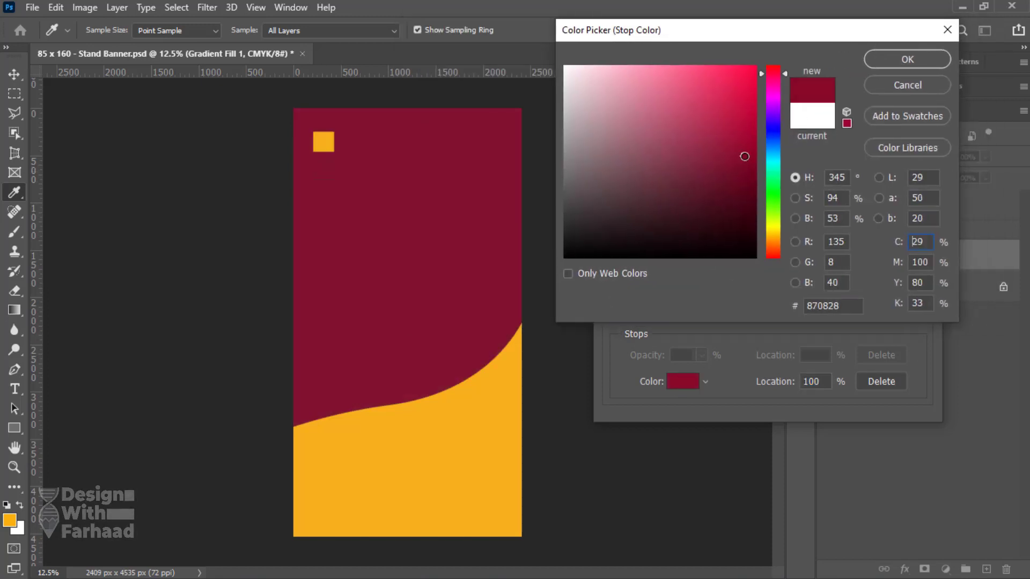
{"action": "type", "text": "24"}
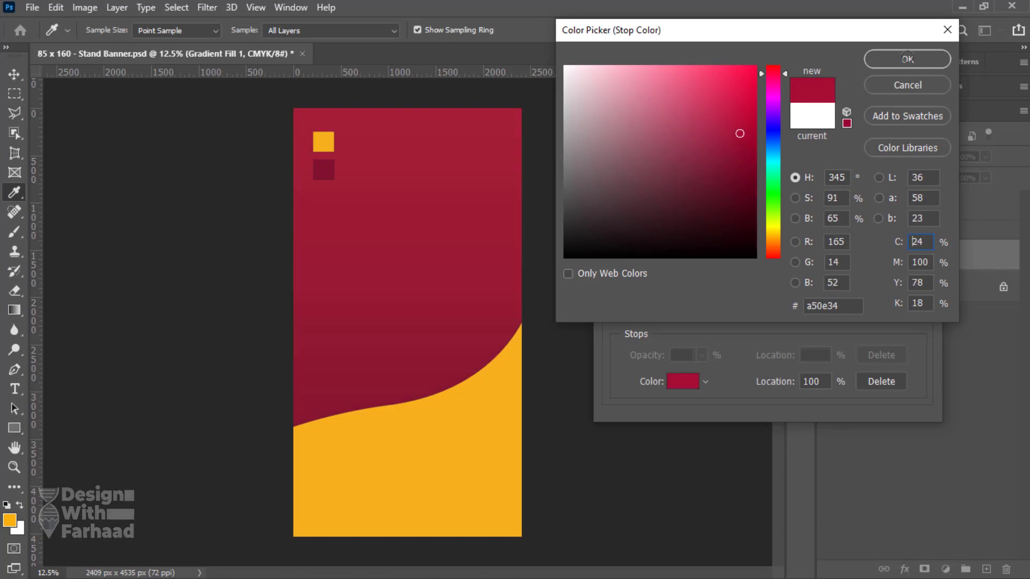
{"action": "left_click", "coordinate": [907, 59]}
{"action": "left_click", "coordinate": [920, 318]}
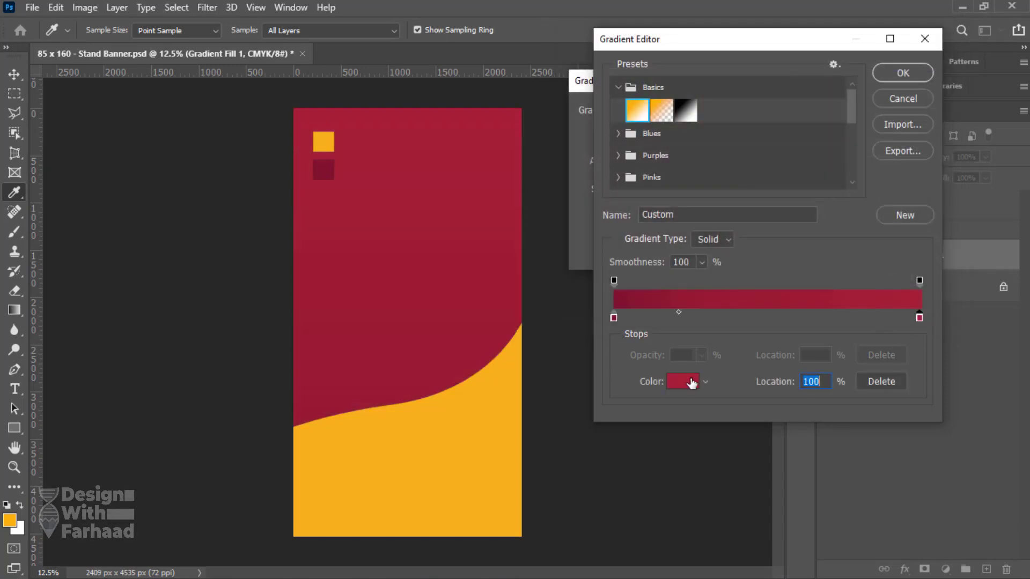
{"action": "left_click", "coordinate": [683, 381]}
{"action": "mouse_move", "coordinate": [697, 106]}
{"action": "left_mouse_down"}
{"action": "mouse_move", "coordinate": [694, 115]}
{"action": "mouse_move", "coordinate": [712, 112]}
{"action": "mouse_move", "coordinate": [726, 90]}
{"action": "left_mouse_up"}
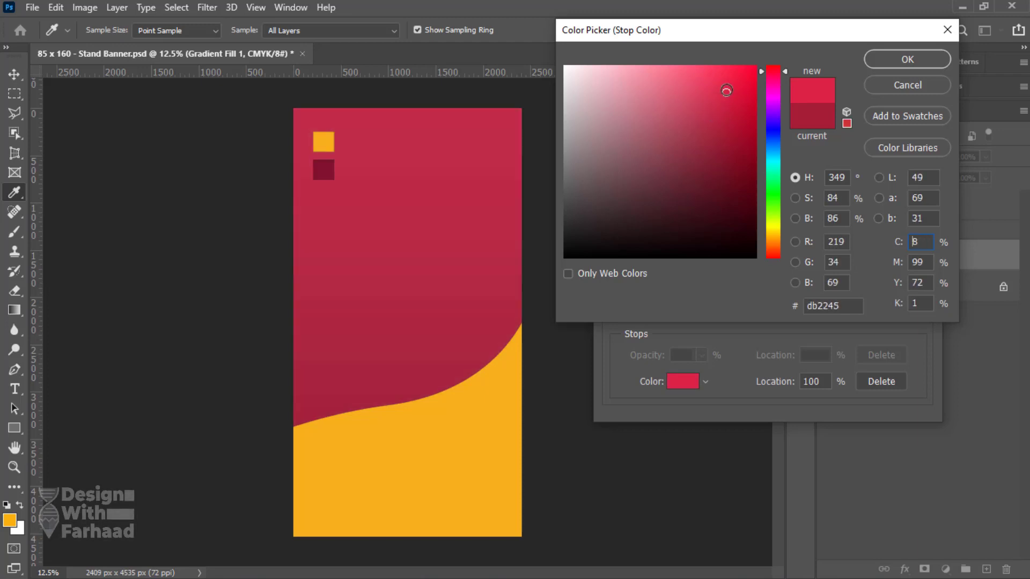
{"action": "left_click", "coordinate": [896, 60]}
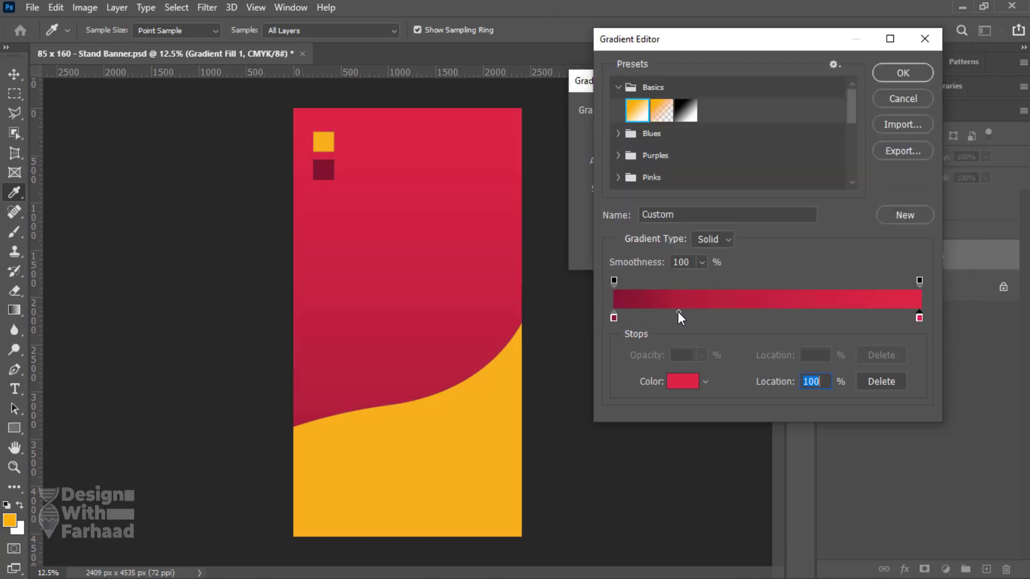
Step: Shift the gradient midpoints, opacity midpoint to 57%, and set the angle to 124°
{"action": "left_click_drag", "start_coordinate": [678, 311], "coordinate": [774, 312]}
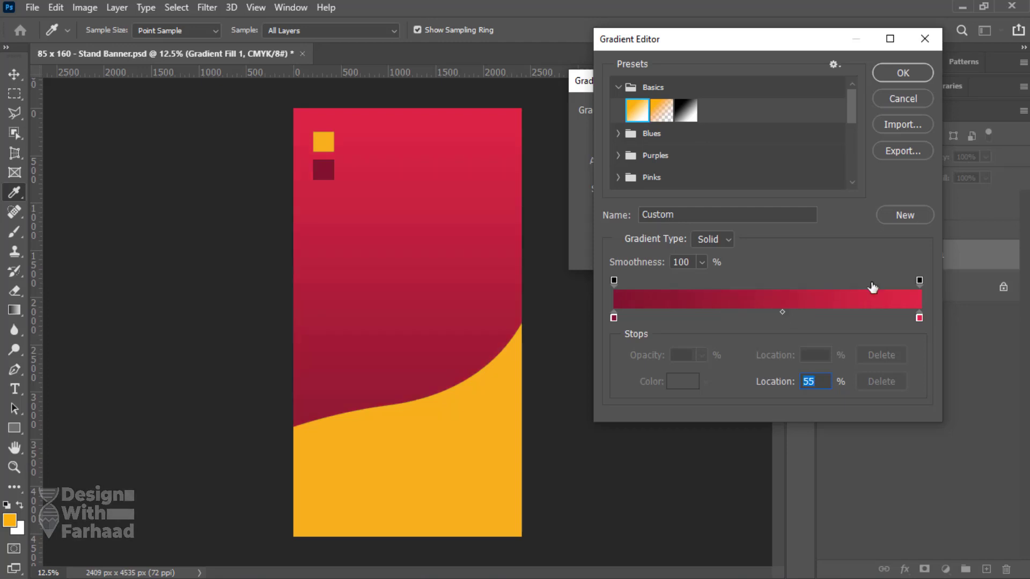
{"action": "left_click", "coordinate": [919, 280]}
{"action": "left_click_drag", "start_coordinate": [768, 288], "coordinate": [786, 287]}
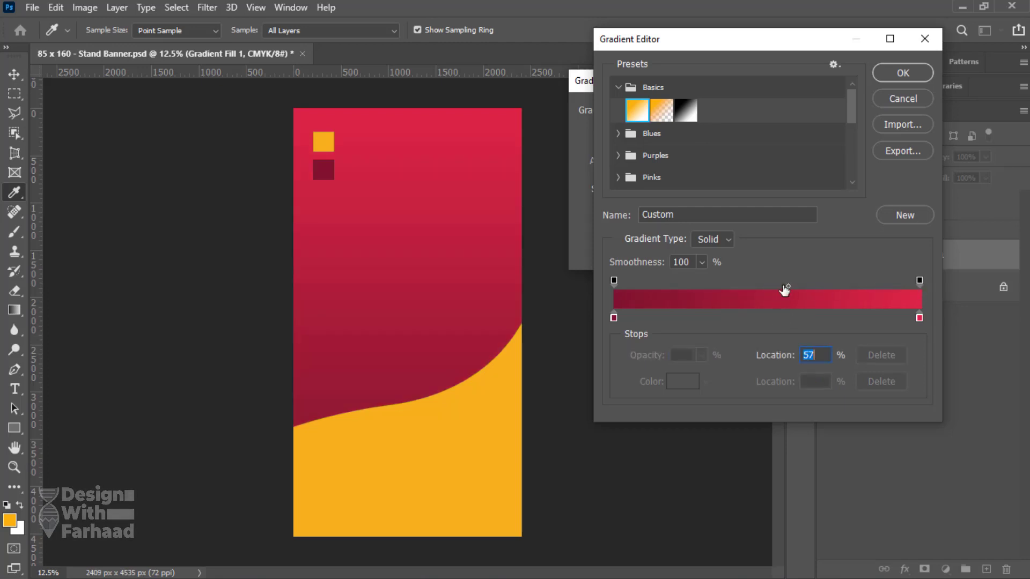
{"action": "left_click", "coordinate": [903, 73]}
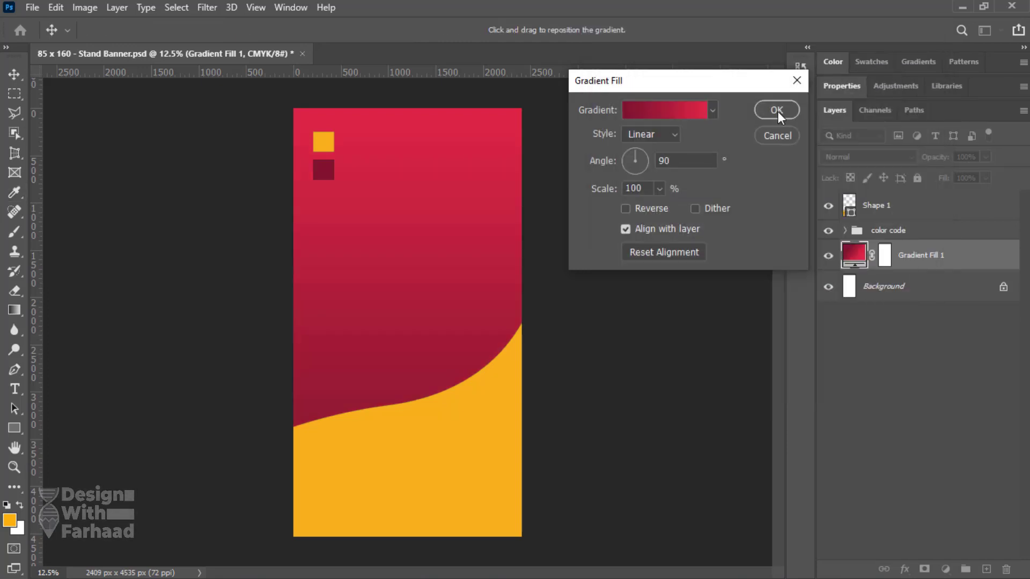
{"action": "left_click", "coordinate": [632, 151]}
{"action": "left_click", "coordinate": [629, 151]}
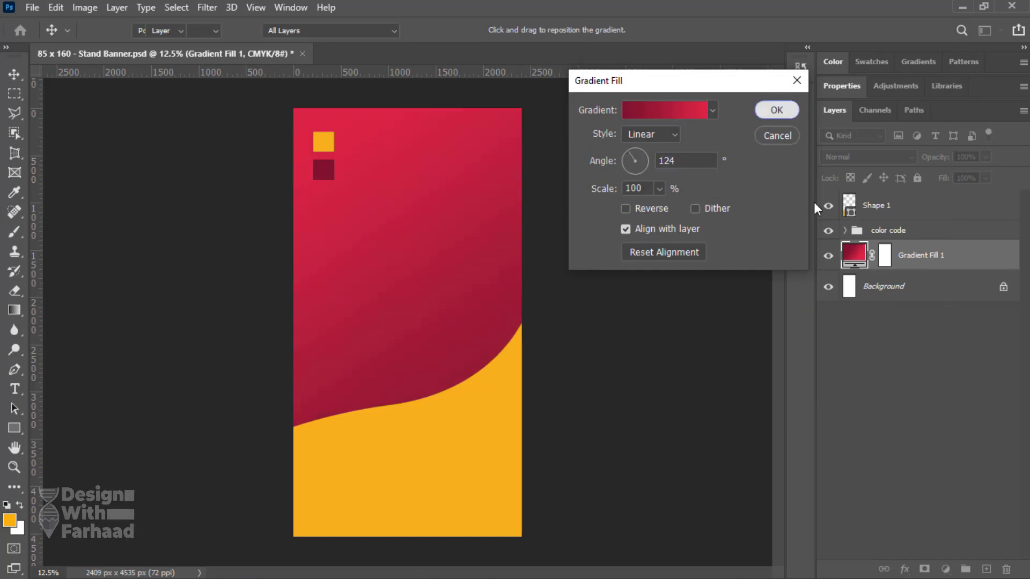
{"action": "key", "text": "Return"}
{"action": "left_click", "coordinate": [829, 256]}
{"action": "left_click", "coordinate": [829, 256]}
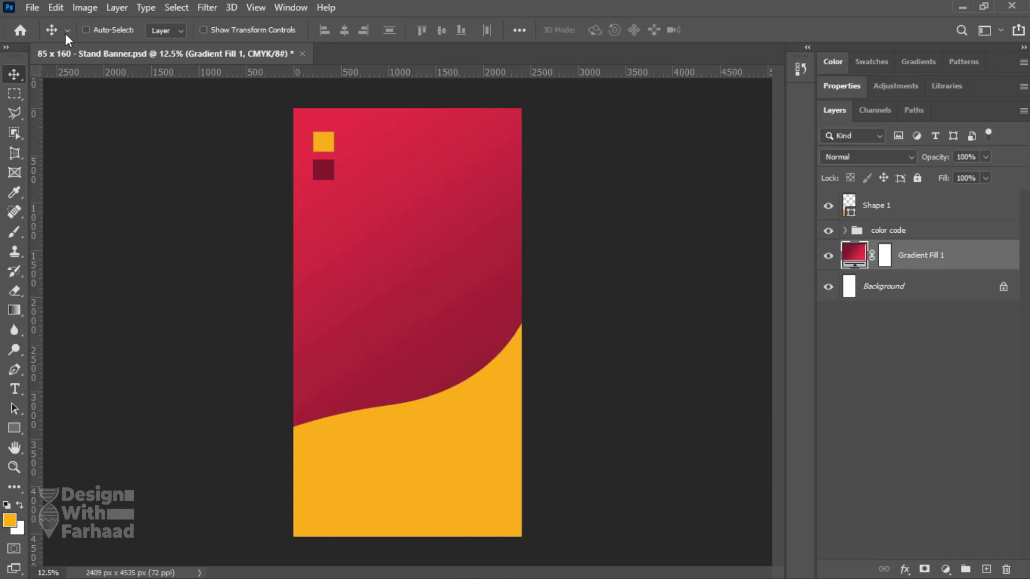
Step: Save the banner, open Burger.png and drag it into the banner document
{"action": "left_click", "coordinate": [30, 8]}
{"action": "left_click", "coordinate": [68, 173]}
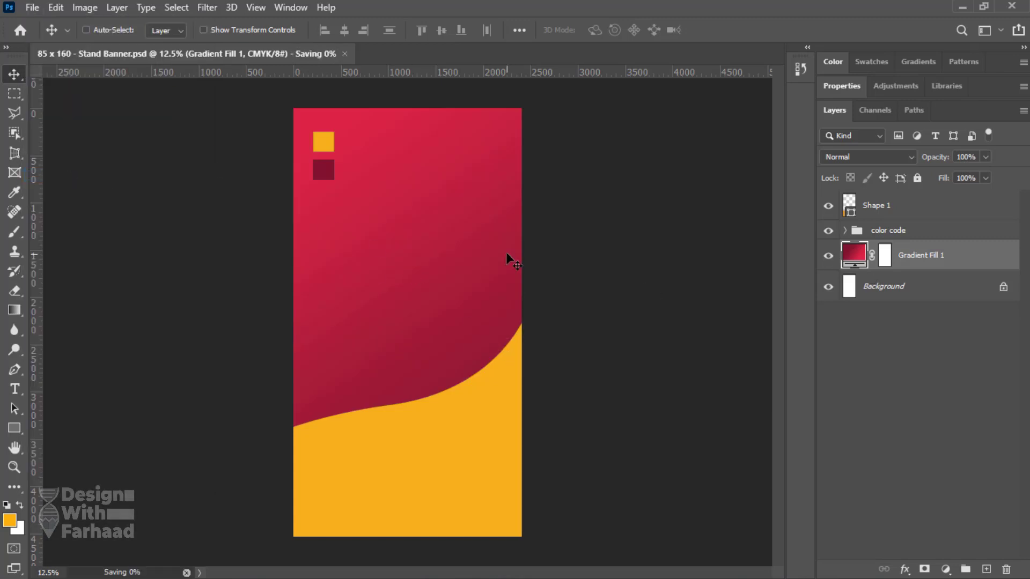
{"action": "left_click", "coordinate": [33, 7]}
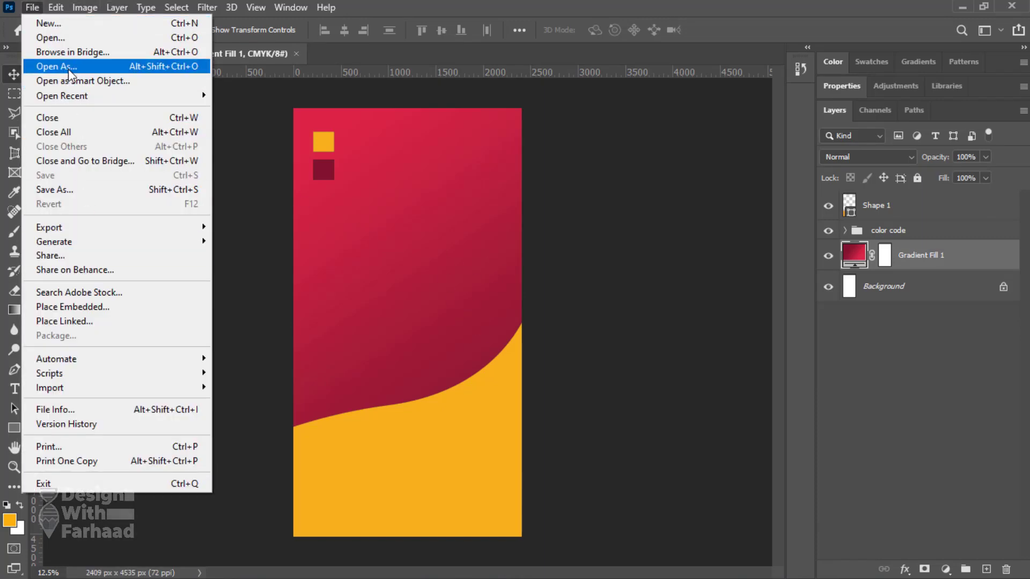
{"action": "left_click", "coordinate": [49, 37]}
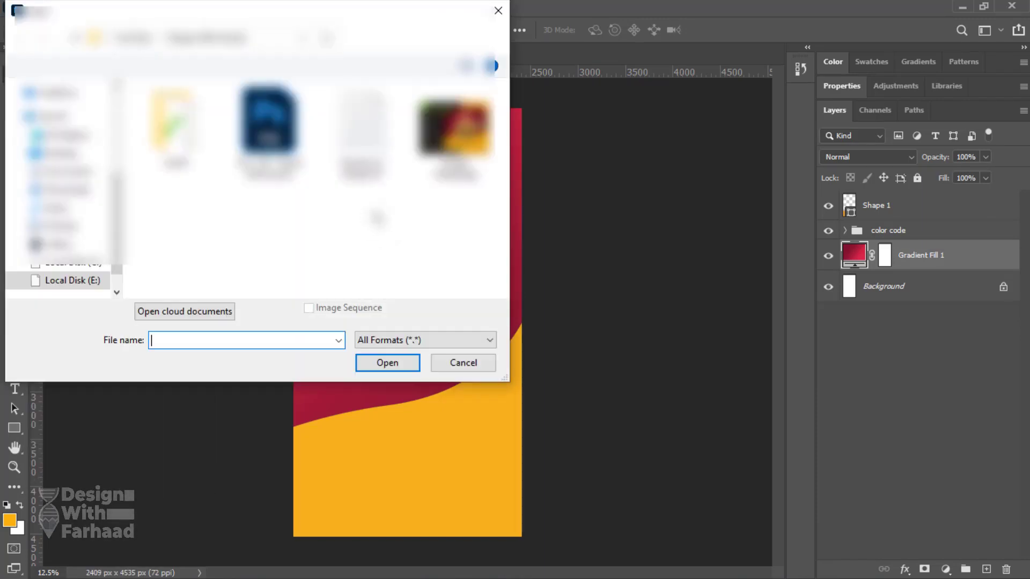
{"action": "left_click", "coordinate": [172, 126]}
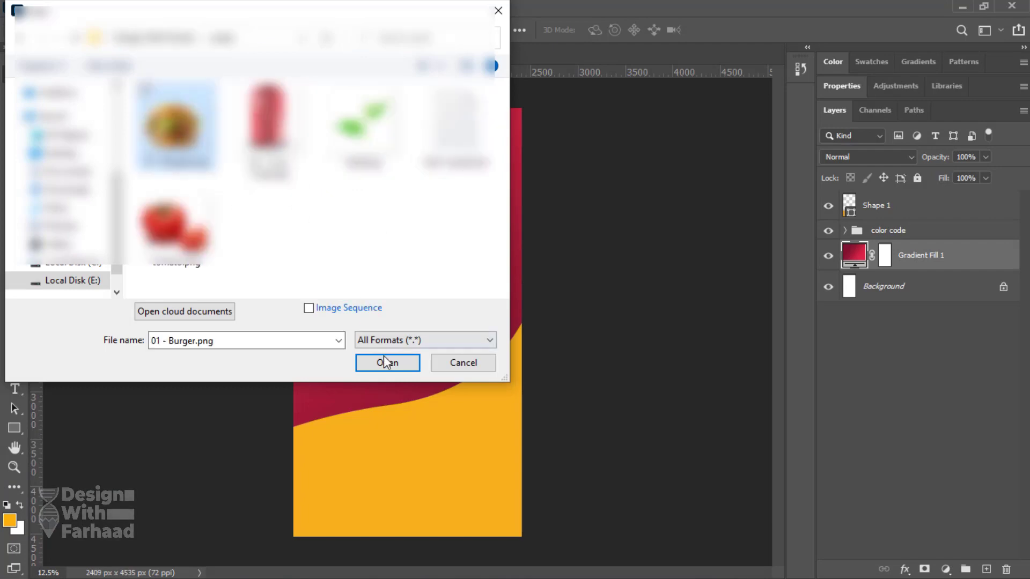
{"action": "left_click", "coordinate": [386, 360]}
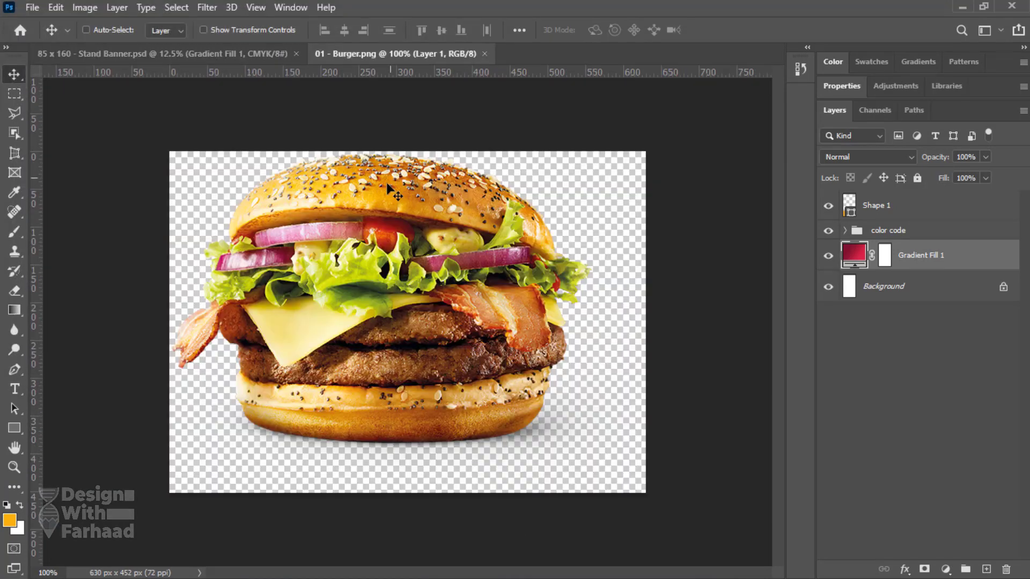
{"action": "left_click_drag", "start_coordinate": [387, 188], "coordinate": [394, 315]}
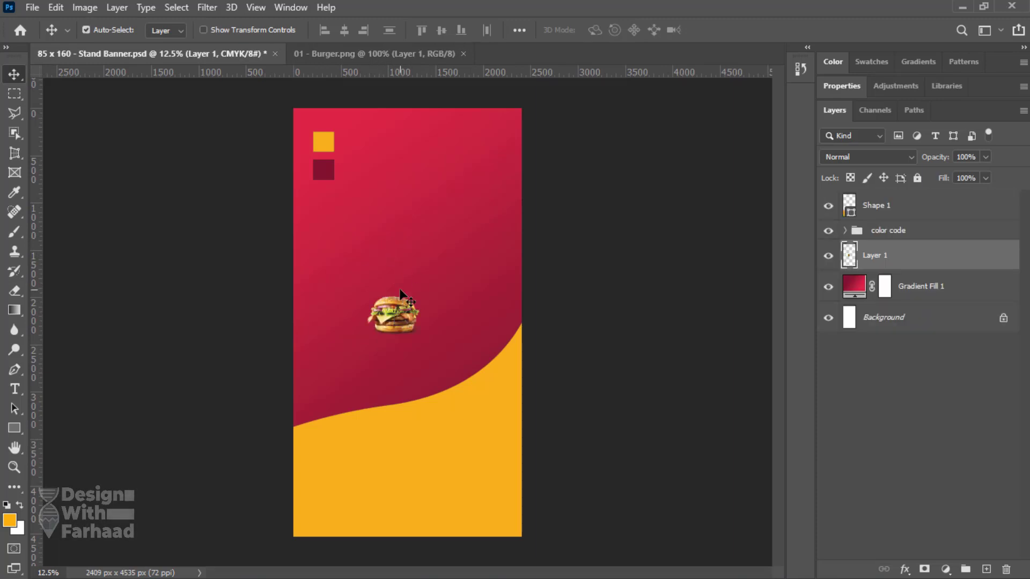
Step: Enlarge the burger, move its layer above the orange wave, and reposition it
{"action": "key", "text": "ctrl+t"}
{"action": "left_click_drag", "start_coordinate": [436, 350], "coordinate": [563, 439]}
{"action": "left_click_drag", "start_coordinate": [472, 354], "coordinate": [349, 299]}
{"action": "key", "text": "Return"}
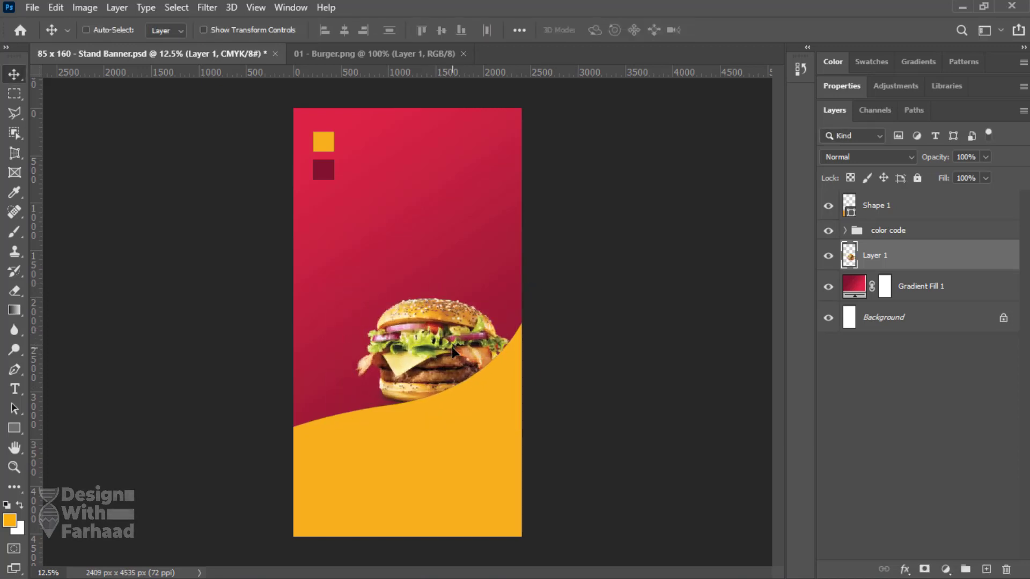
{"action": "left_click_drag", "start_coordinate": [906, 255], "coordinate": [912, 192]}
{"action": "left_click_drag", "start_coordinate": [440, 362], "coordinate": [450, 362]}
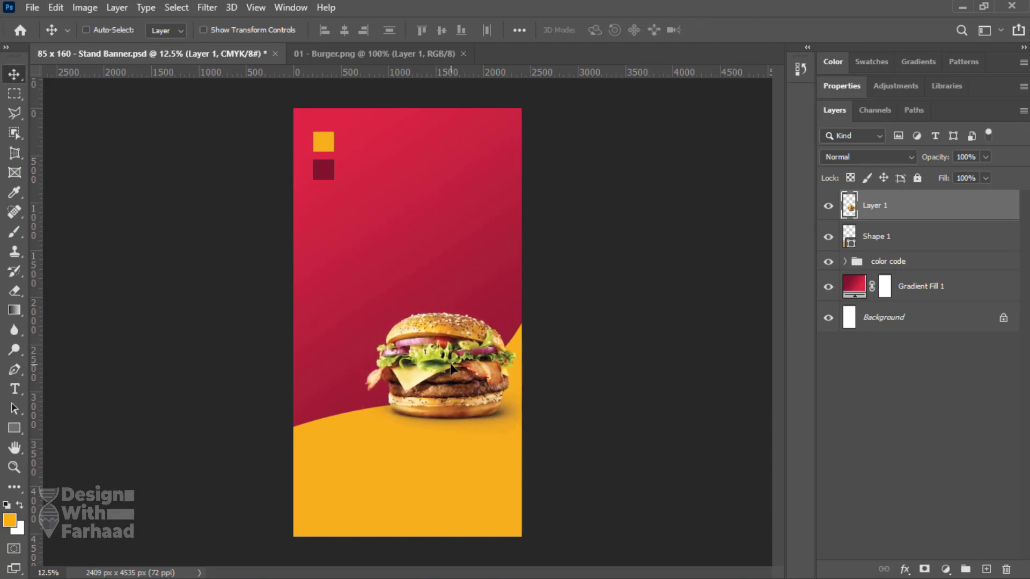
Step: Scale the burger down to 90.88% and close Burger.png
{"action": "key", "text": "ctrl+t"}
{"action": "left_click_drag", "start_coordinate": [365, 311], "coordinate": [381, 323]}
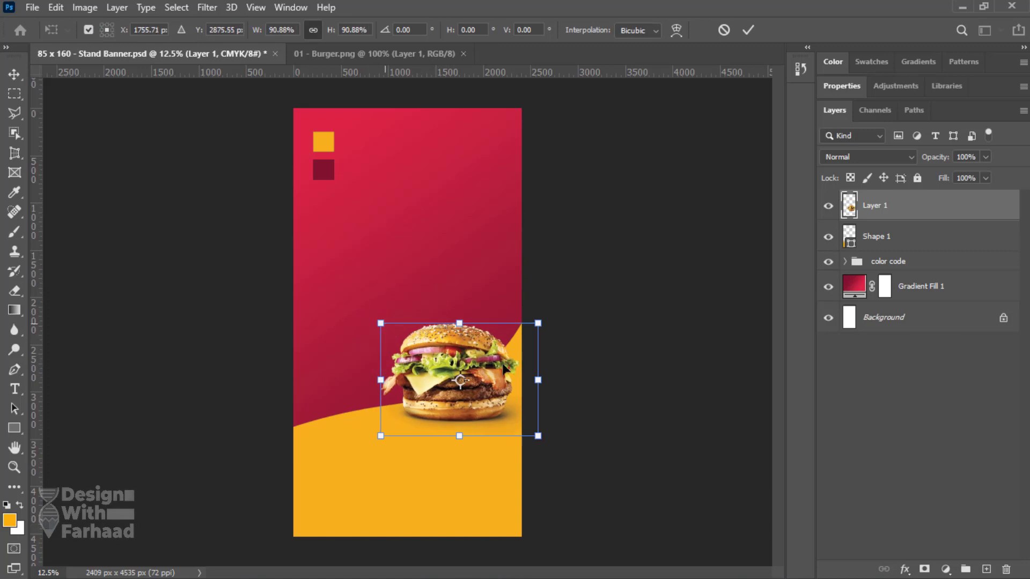
{"action": "left_click_drag", "start_coordinate": [494, 324], "coordinate": [484, 312]}
{"action": "key", "text": "Return"}
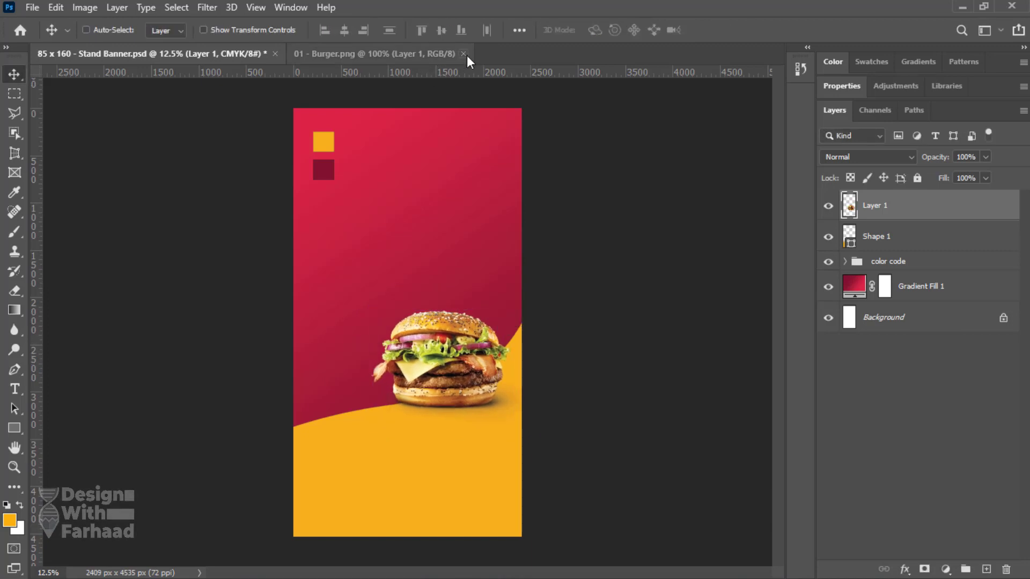
{"action": "left_click", "coordinate": [464, 53]}
{"action": "left_click", "coordinate": [32, 7]}
Step: Open Coca Cola.png and drag the can image into the banner document
{"action": "left_click", "coordinate": [56, 35]}
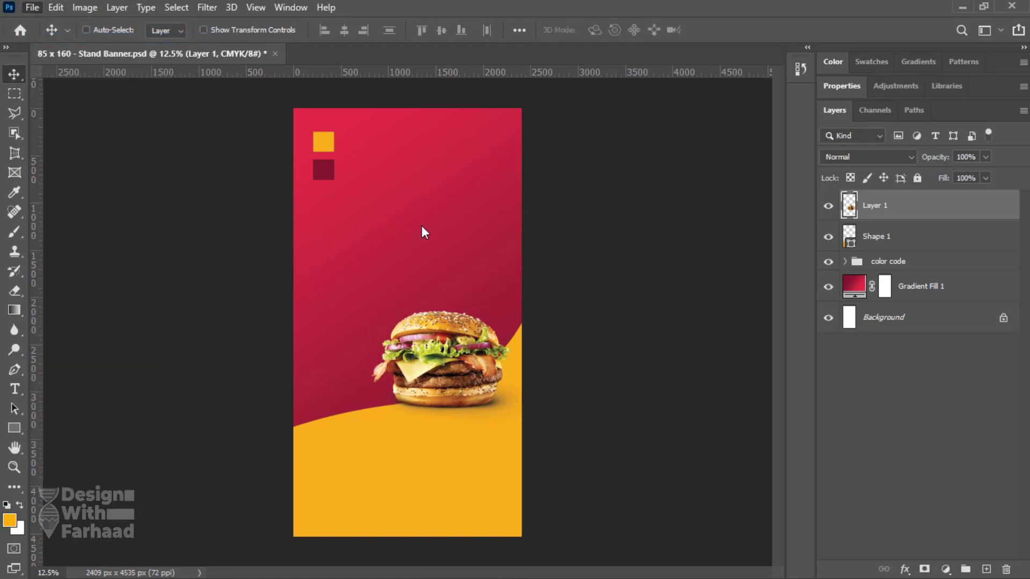
{"action": "double_click", "coordinate": [256, 121]}
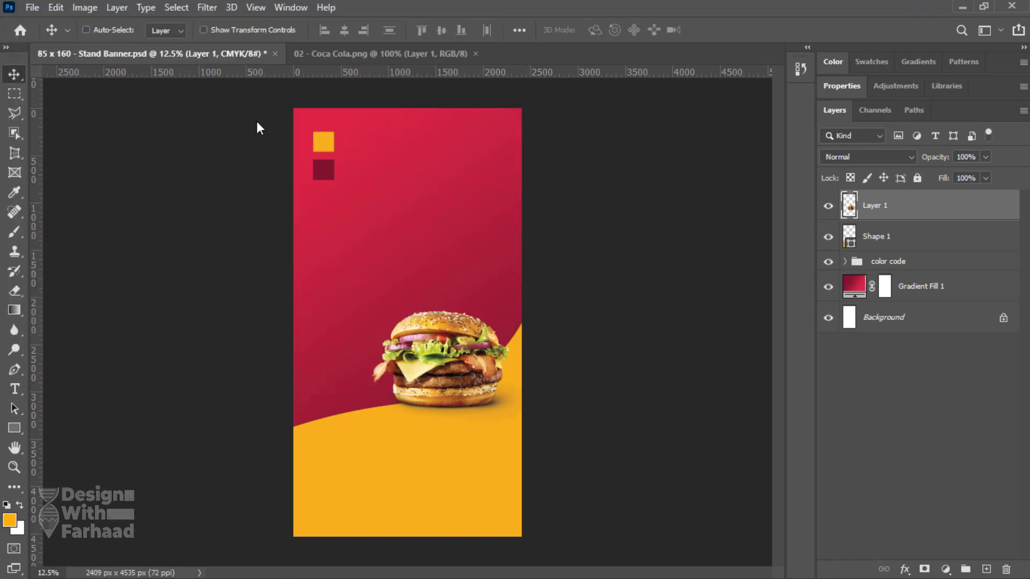
{"action": "left_click_drag", "start_coordinate": [356, 153], "coordinate": [363, 350]}
Step: Scale the can up to about 128%, place it beside the burger, and save
{"action": "key", "text": "ctrl+t"}
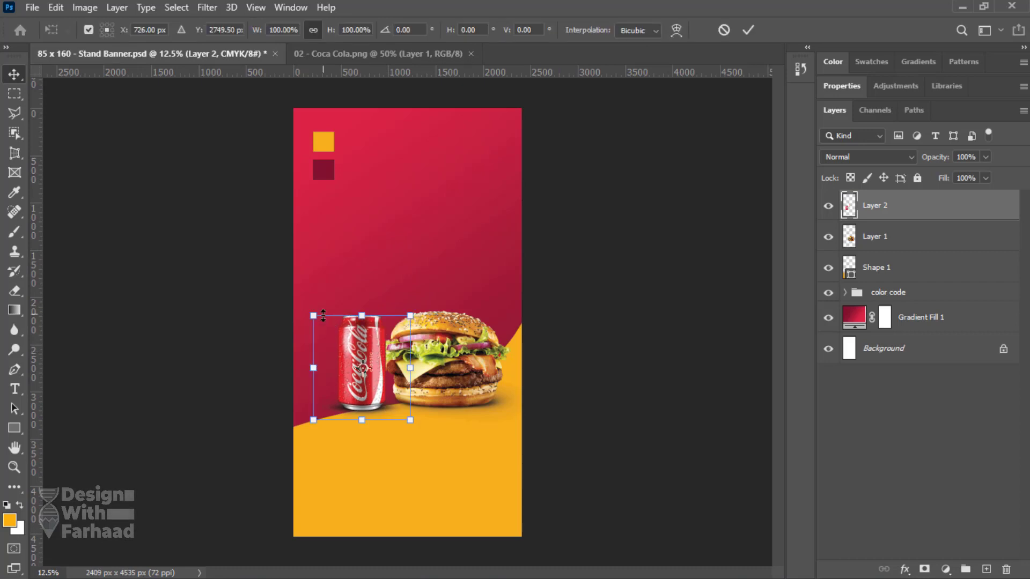
{"action": "left_click_drag", "start_coordinate": [313, 316], "coordinate": [289, 290]}
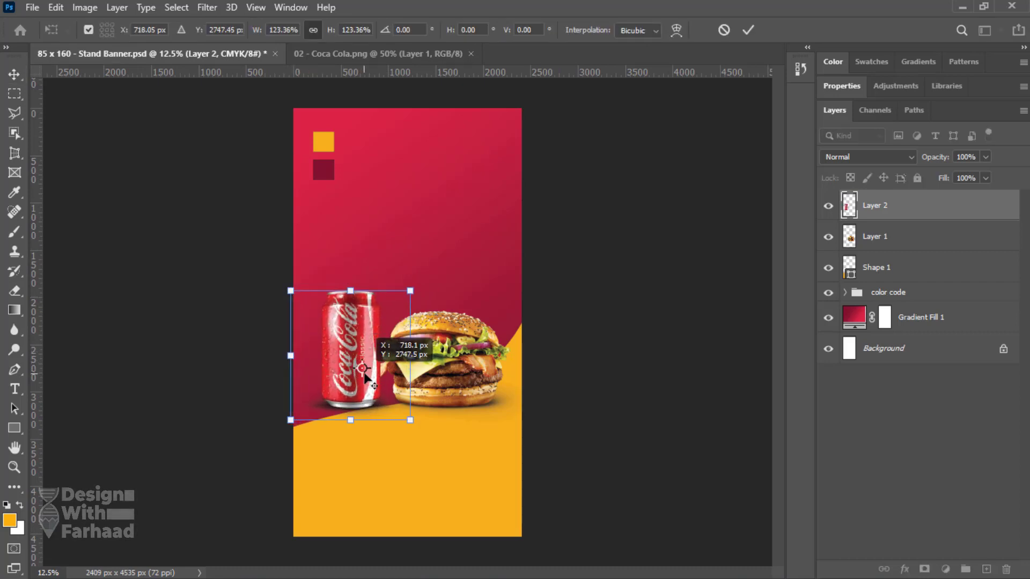
{"action": "left_click_drag", "start_coordinate": [375, 352], "coordinate": [390, 369]}
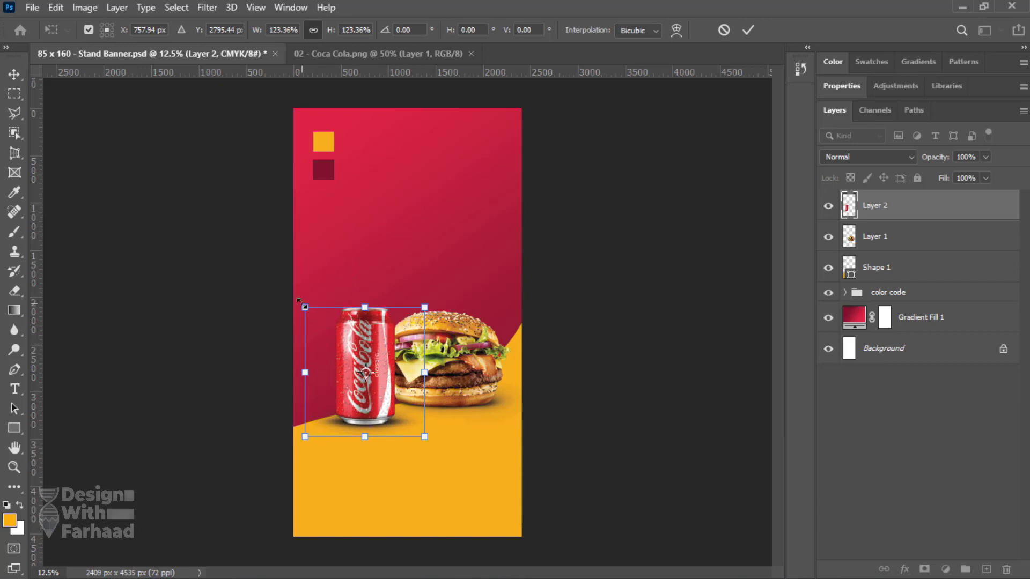
{"action": "left_click_drag", "start_coordinate": [305, 307], "coordinate": [300, 302]}
{"action": "key", "text": "Return"}
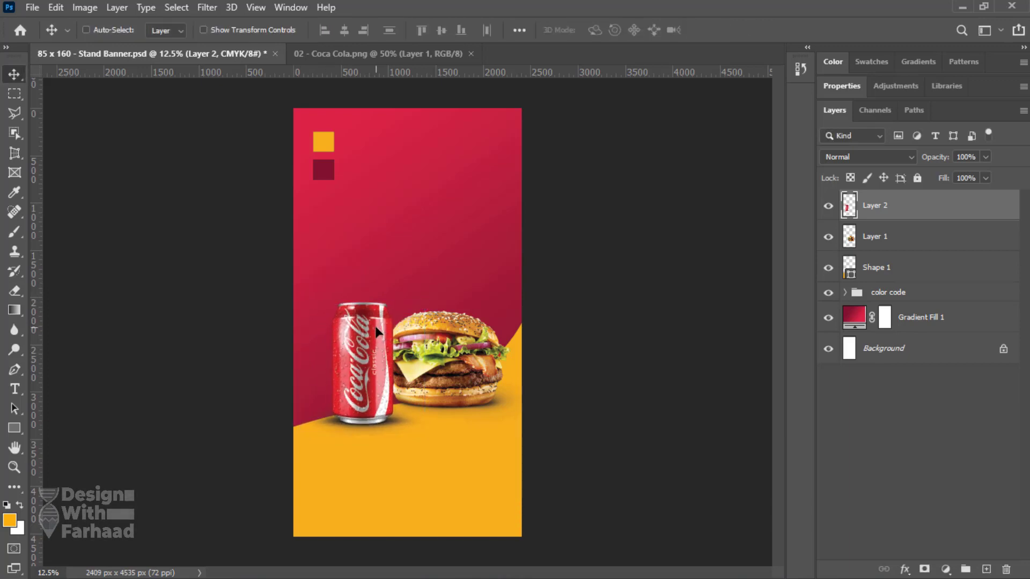
{"action": "key", "text": "ctrl+s"}
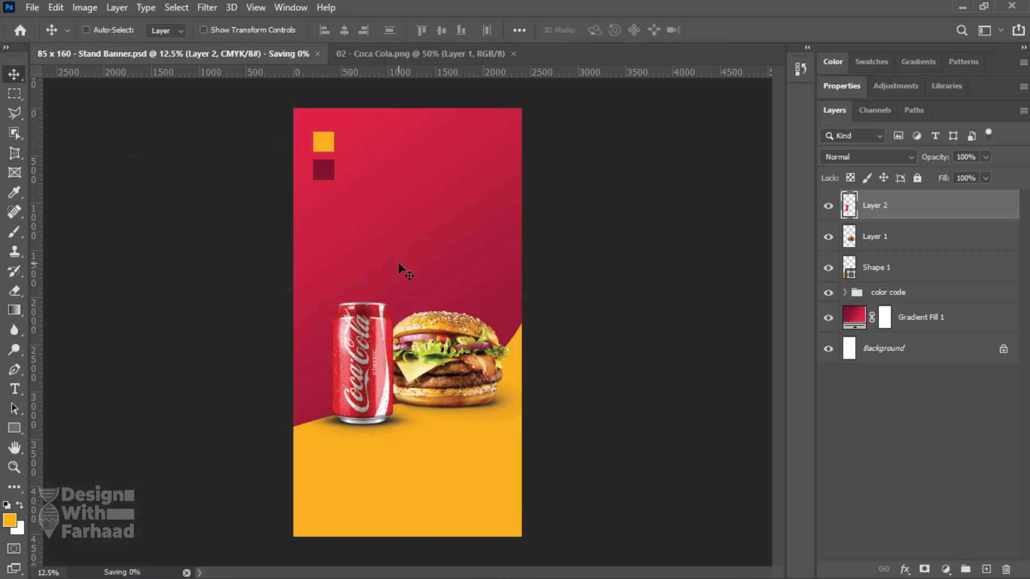
{"action": "left_click", "coordinate": [900, 276]}
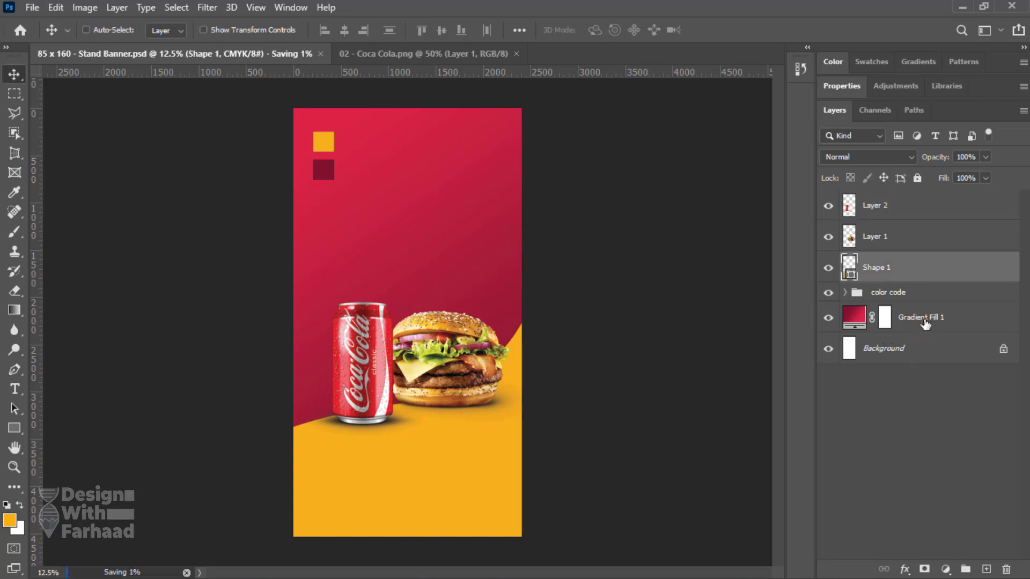
Step: Add a new empty layer above Gradient Fill 1 and pick the regular Brush
{"action": "left_click", "coordinate": [968, 325]}
{"action": "left_click", "coordinate": [986, 569]}
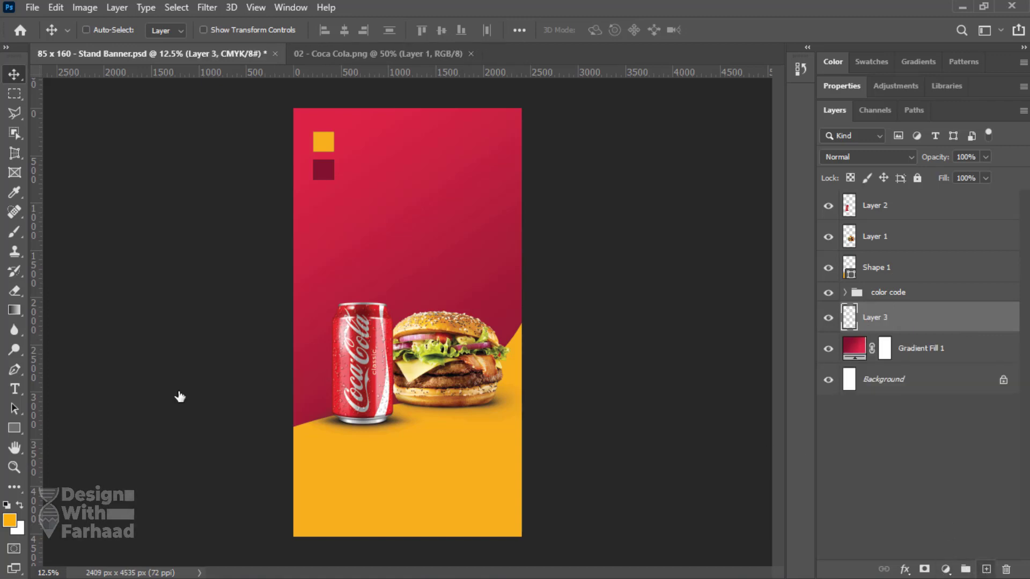
{"action": "left_click", "coordinate": [11, 234]}
{"action": "left_click", "coordinate": [54, 234]}
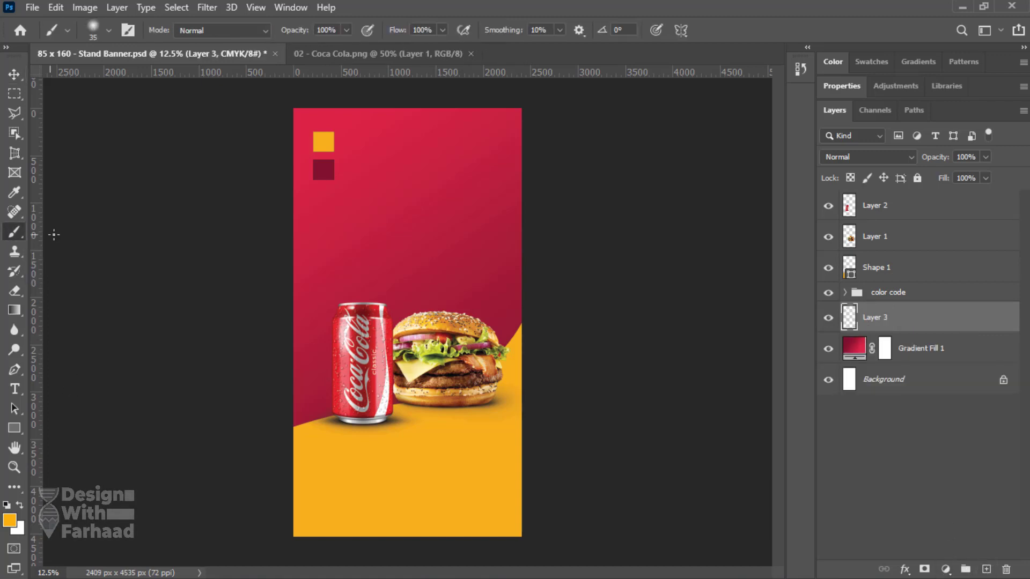
Step: Set the paint colour to a darkened red sampled from the banner
{"action": "left_click", "coordinate": [7, 524]}
{"action": "left_click", "coordinate": [315, 405]}
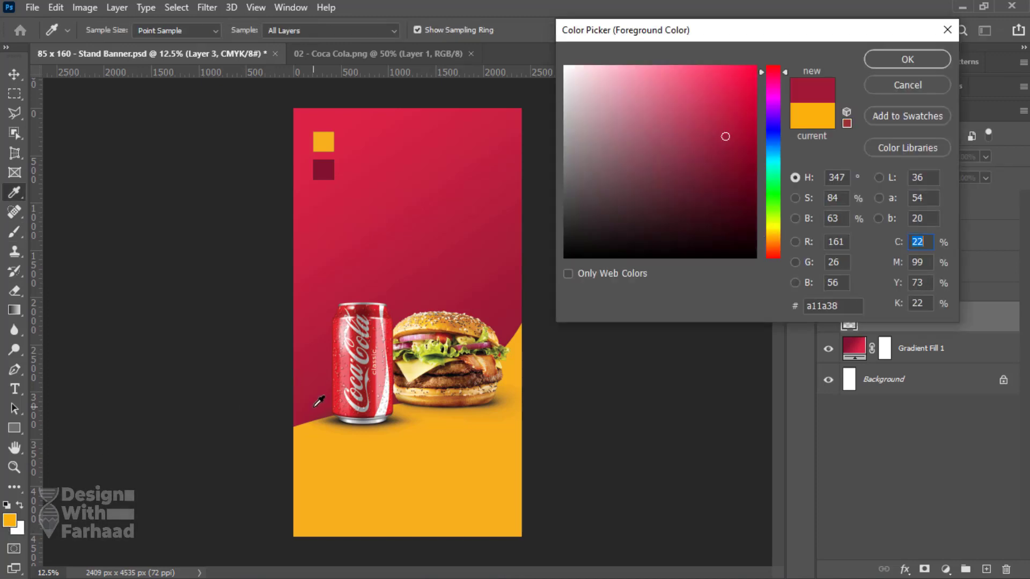
{"action": "left_click", "coordinate": [325, 164]}
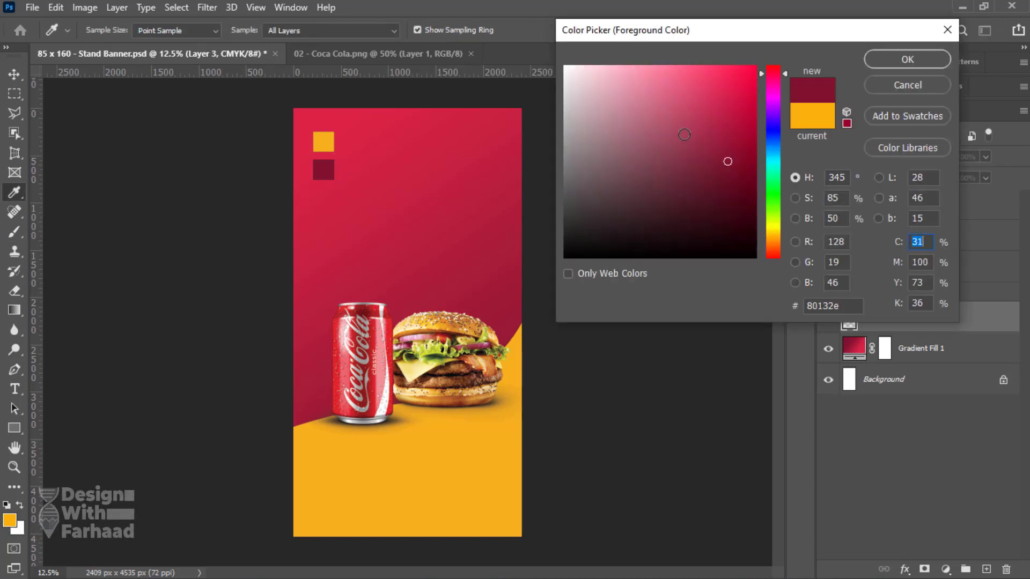
{"action": "left_click", "coordinate": [739, 170]}
{"action": "left_click", "coordinate": [738, 183]}
{"action": "left_click", "coordinate": [890, 59]}
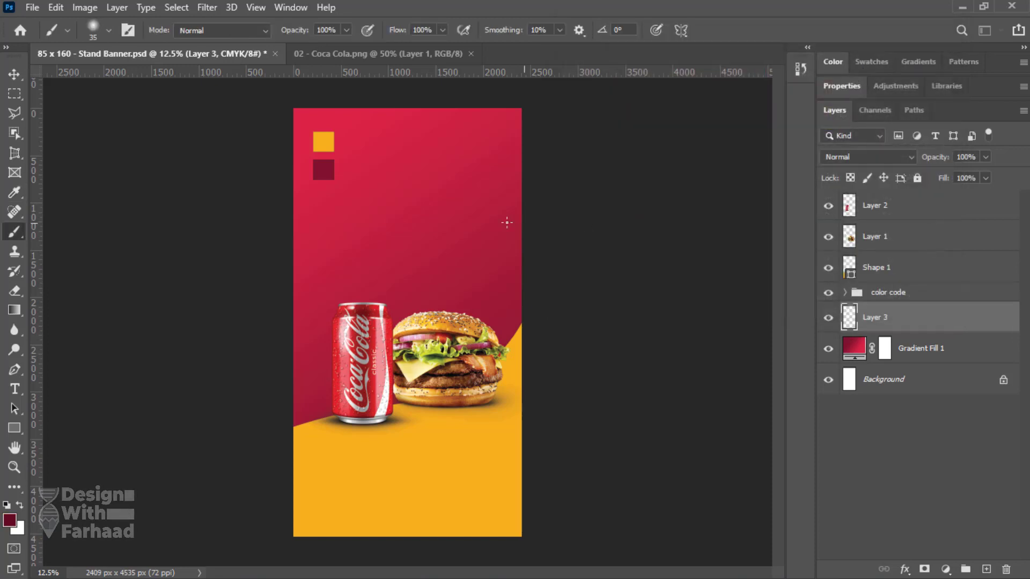
Step: Make the brush soft and large, about 1500 px, with lowered opacity
{"action": "right_click", "coordinate": [408, 214]}
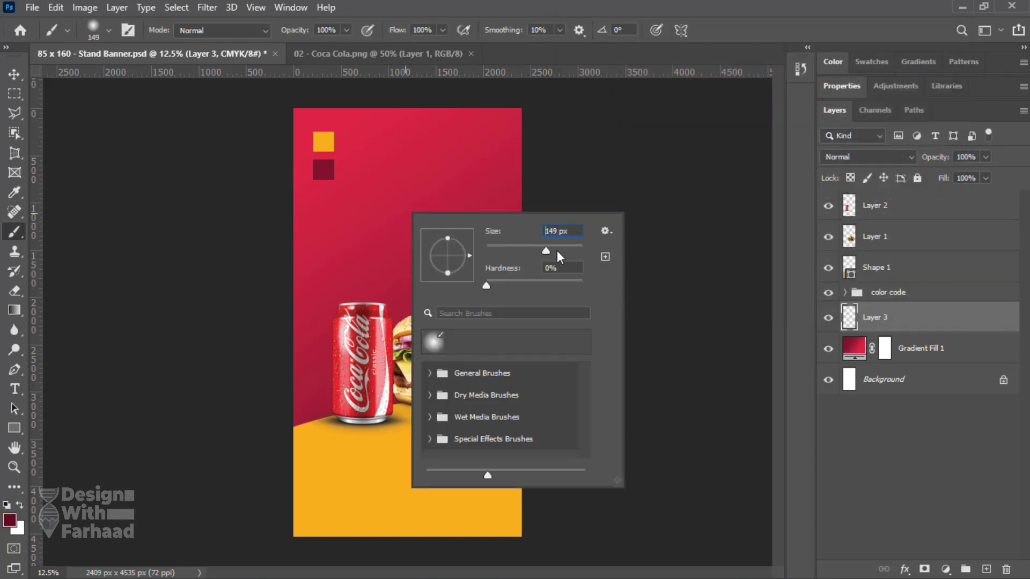
{"action": "key", "text": "Tab"}
{"action": "key", "text": "Tab"}
{"action": "left_click_drag", "start_coordinate": [573, 249], "coordinate": [573, 249]}
{"action": "key", "text": "Return"}
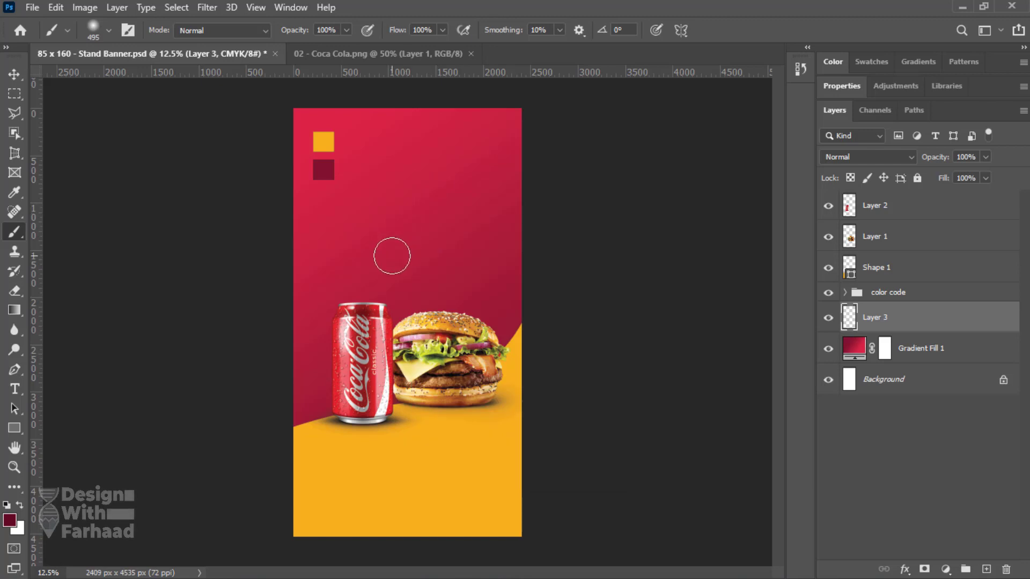
{"action": "key", "text": "bracketright"}
{"action": "key", "text": "bracketright"}
{"action": "key", "text": "bracketright"}
{"action": "key", "text": "bracketright"}
{"action": "key", "text": "bracketright"}
{"action": "key", "text": "bracketright"}
{"action": "key", "text": "bracketright"}
{"action": "key", "text": "bracketright"}
{"action": "left_click_drag", "start_coordinate": [297, 33], "coordinate": [253, 34]}
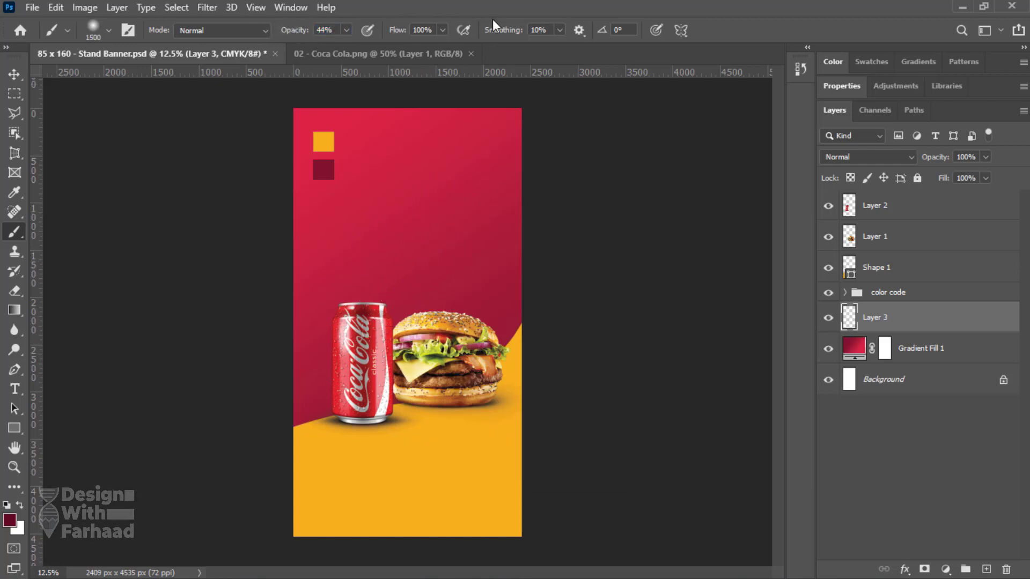
Step: Rename the layer 'shadow' and paint a soft shadow beneath the can and burger
{"action": "double_click", "coordinate": [872, 319]}
{"action": "type", "text": "shadow"}
{"action": "key", "text": "Return"}
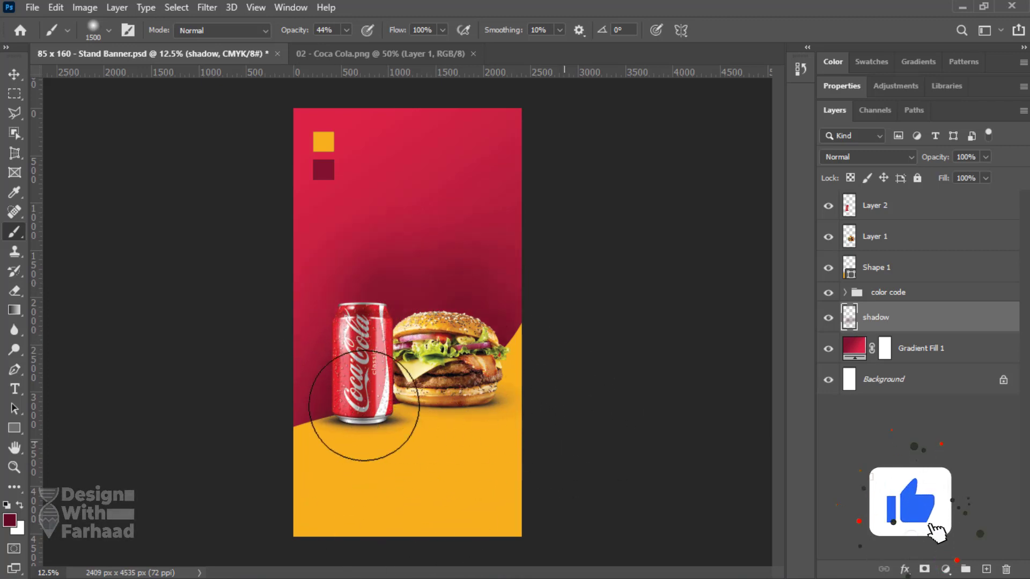
{"action": "left_click_drag", "start_coordinate": [356, 414], "coordinate": [345, 426]}
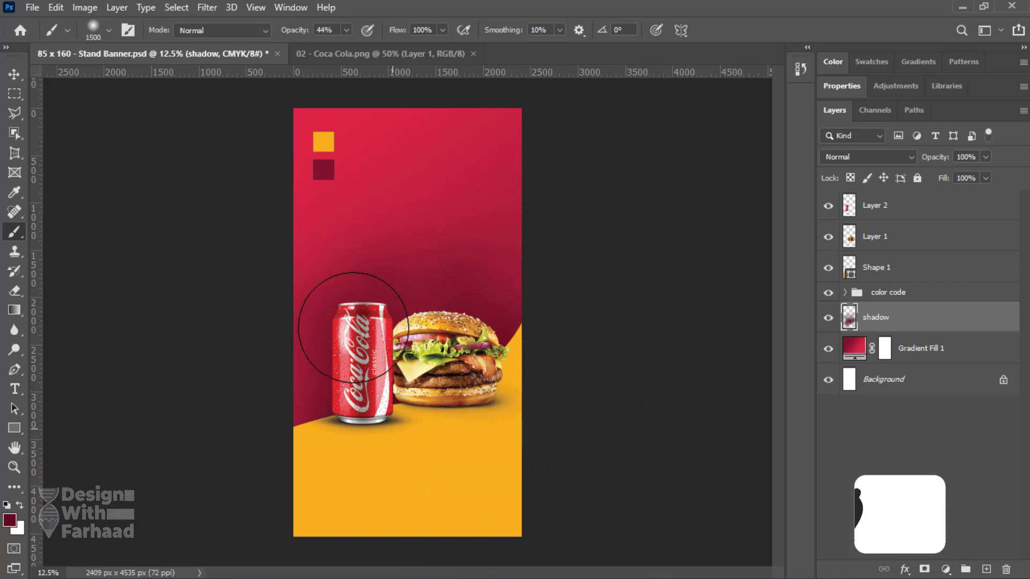
{"action": "left_click", "coordinate": [15, 75]}
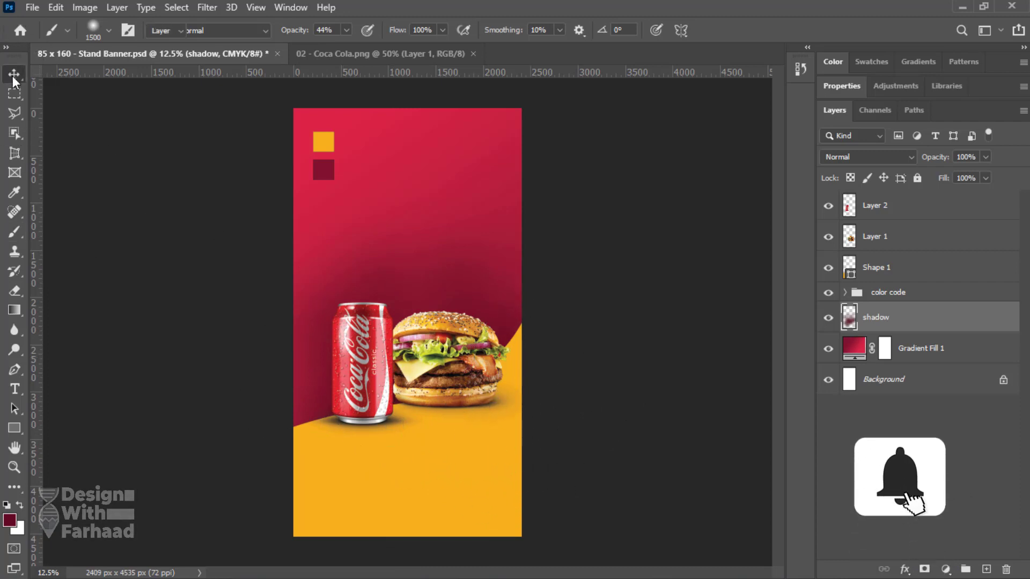
{"action": "left_click", "coordinate": [829, 318]}
{"action": "left_click", "coordinate": [828, 320]}
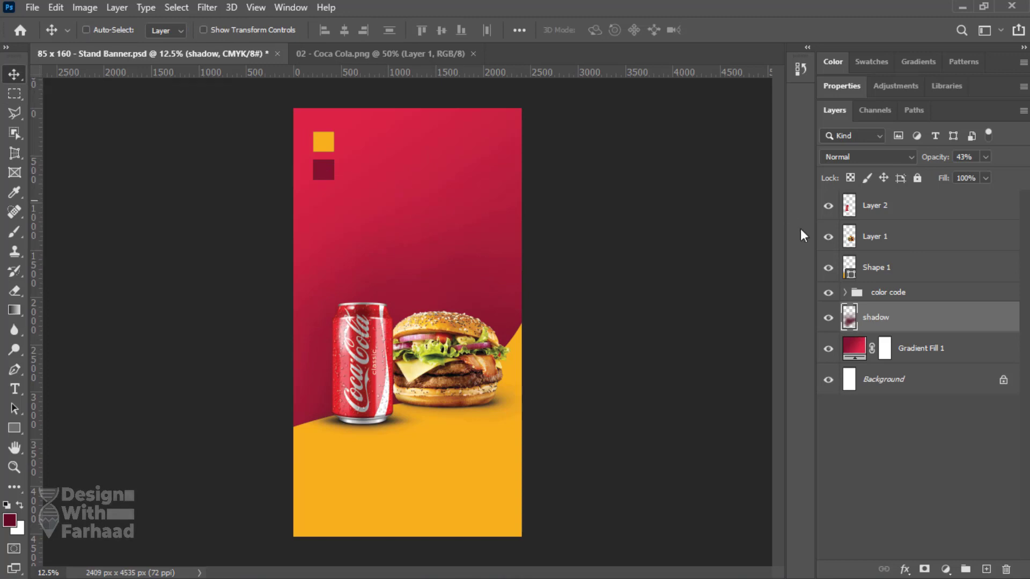
{"action": "left_click", "coordinate": [986, 570]}
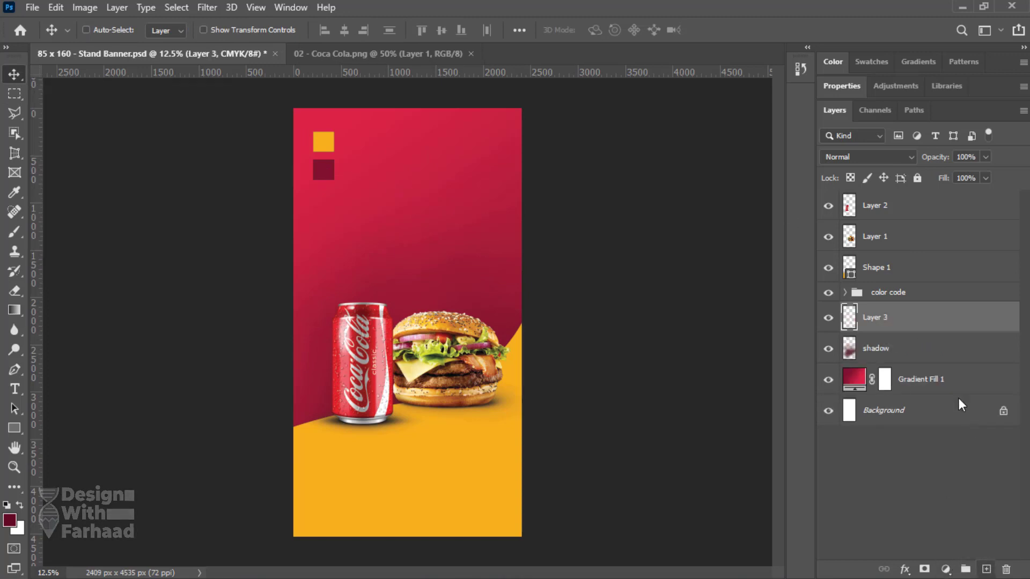
Step: Rename the new layer 'upper shadow' and paint a soft dark stroke across the banner top
{"action": "double_click", "coordinate": [869, 317]}
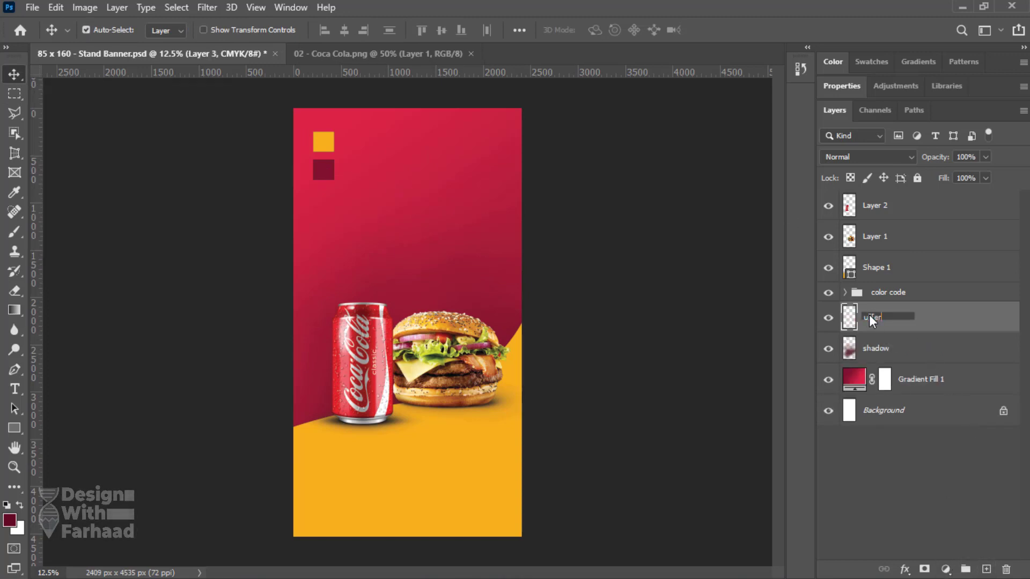
{"action": "type", "text": "upper shadow"}
{"action": "key", "text": "Return"}
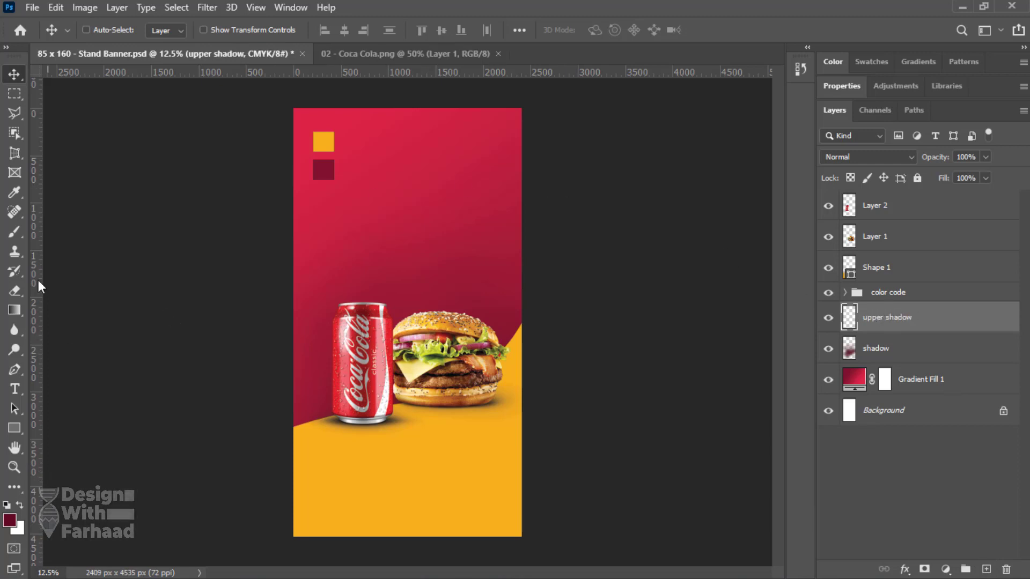
{"action": "left_click", "coordinate": [15, 231]}
{"action": "left_click_drag", "start_coordinate": [303, 116], "coordinate": [668, 116]}
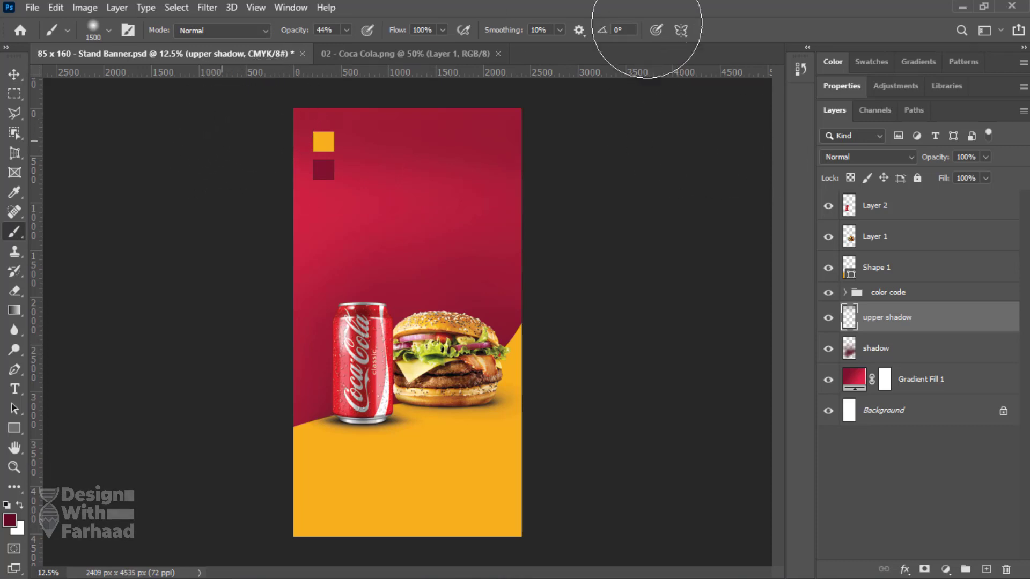
Step: Remove a stray horizontal guide, hide the rulers, and toggle the layer to compare
{"action": "left_click_drag", "start_coordinate": [527, 75], "coordinate": [627, 144]}
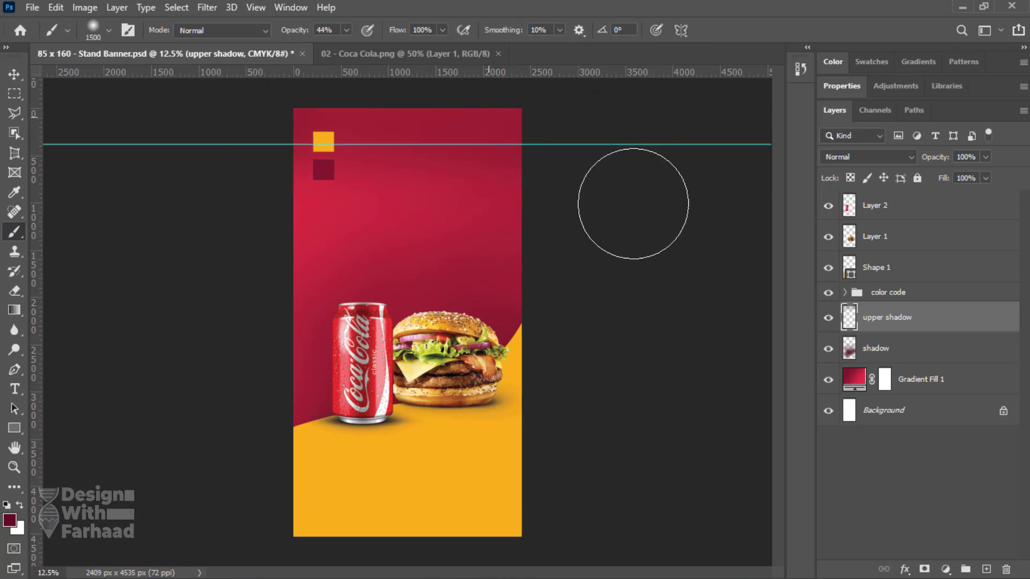
{"action": "key", "text": "ctrl+r"}
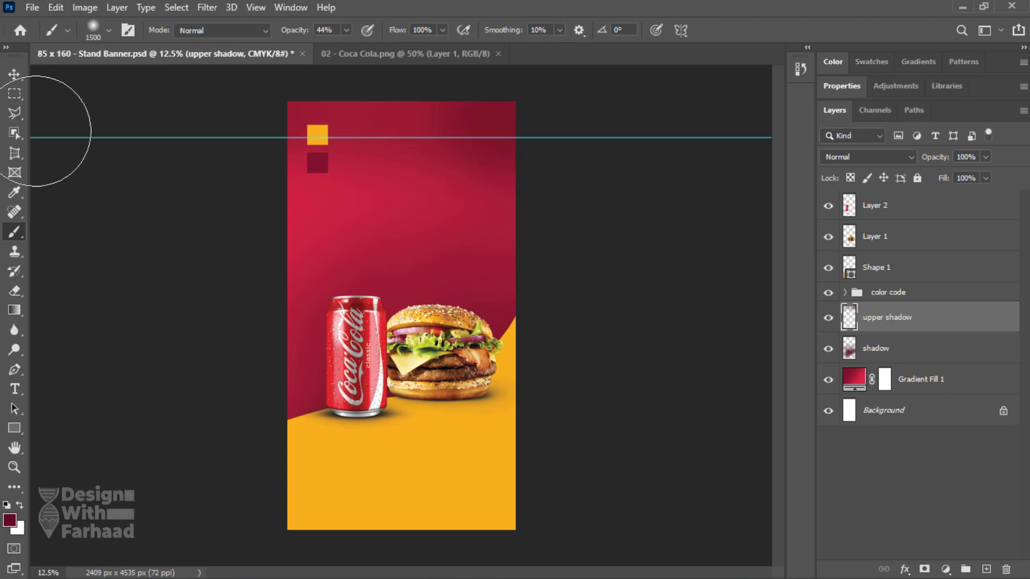
{"action": "left_click", "coordinate": [14, 74]}
{"action": "left_click_drag", "start_coordinate": [159, 138], "coordinate": [183, 39]}
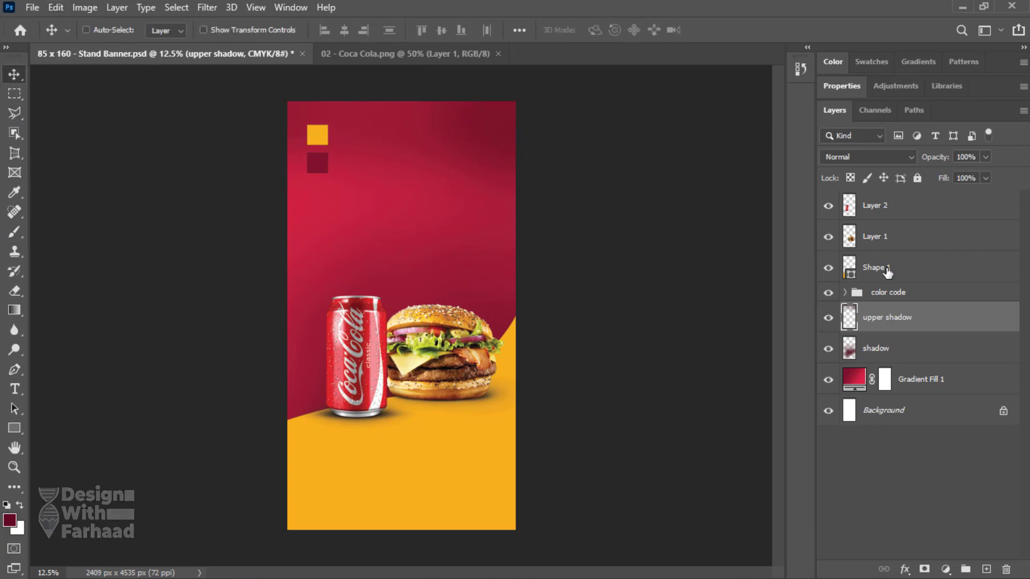
{"action": "left_click", "coordinate": [828, 320]}
{"action": "left_click", "coordinate": [828, 319]}
Step: Darken the top-left corner, lower the layer opacity to about 68%, and save
{"action": "key", "text": "b"}
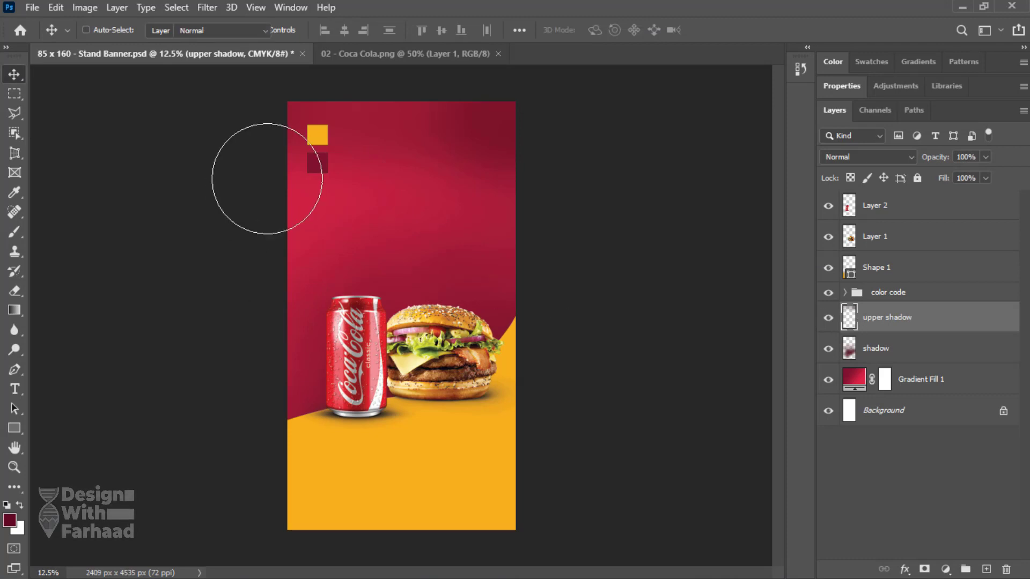
{"action": "left_click_drag", "start_coordinate": [32, 250], "coordinate": [372, 71]}
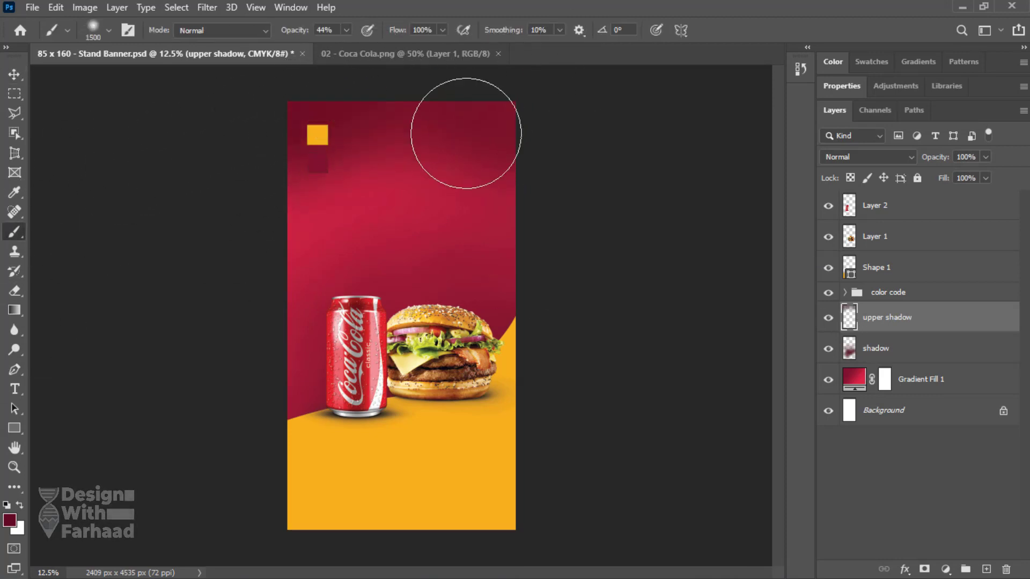
{"action": "left_click_drag", "start_coordinate": [939, 160], "coordinate": [915, 163]}
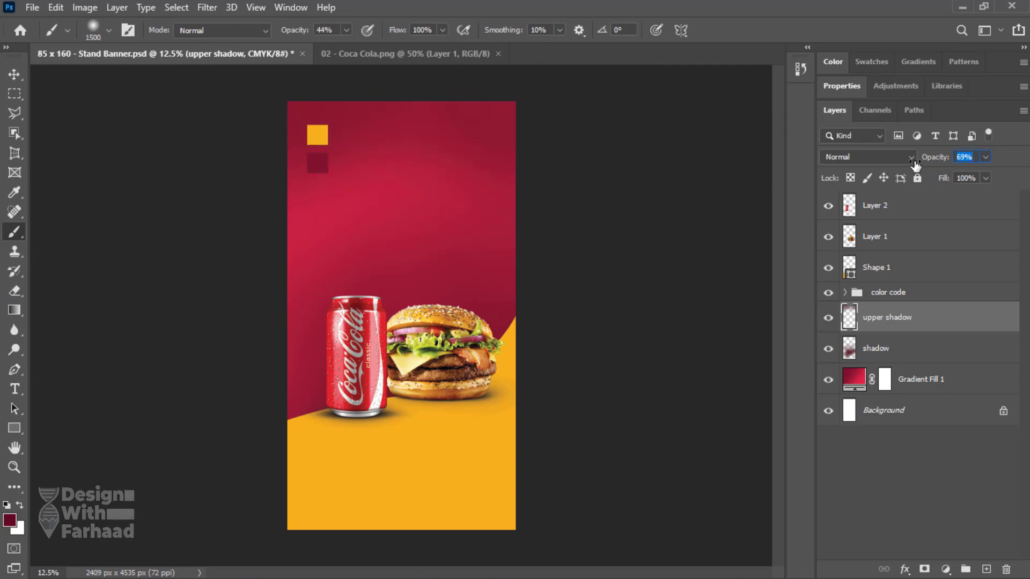
{"action": "left_click", "coordinate": [14, 74]}
{"action": "key", "text": "ctrl+s"}
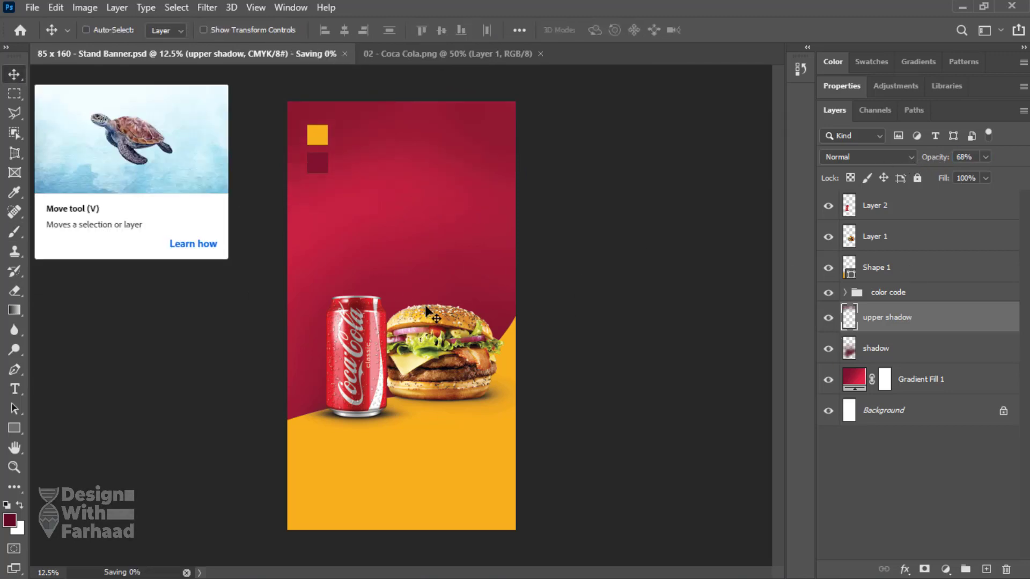
Step: Rename the burger layer 'burger' and the can layer 'coke'
{"action": "left_click", "coordinate": [893, 240]}
{"action": "double_click", "coordinate": [877, 239]}
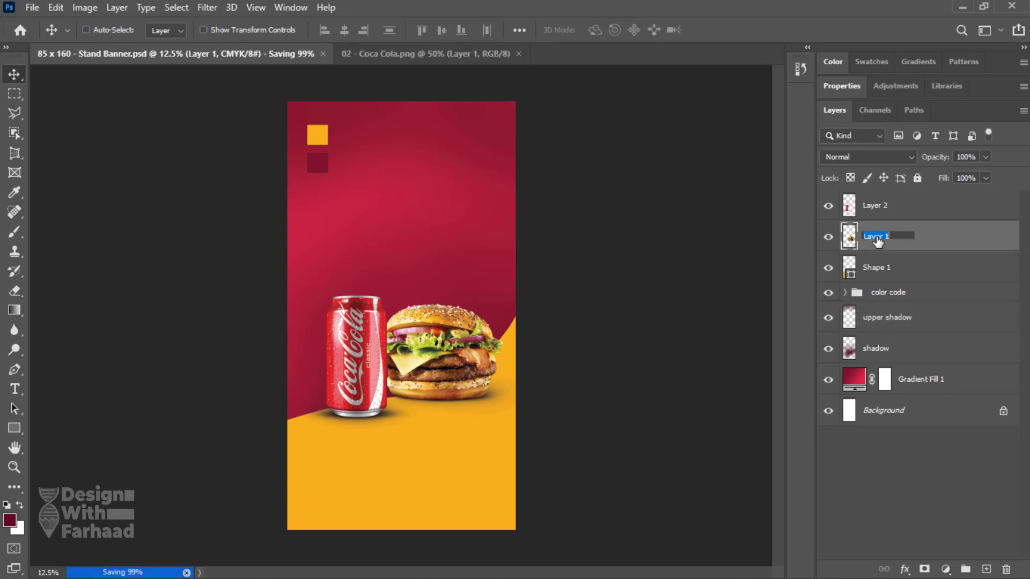
{"action": "type", "text": "burger"}
{"action": "double_click", "coordinate": [875, 208]}
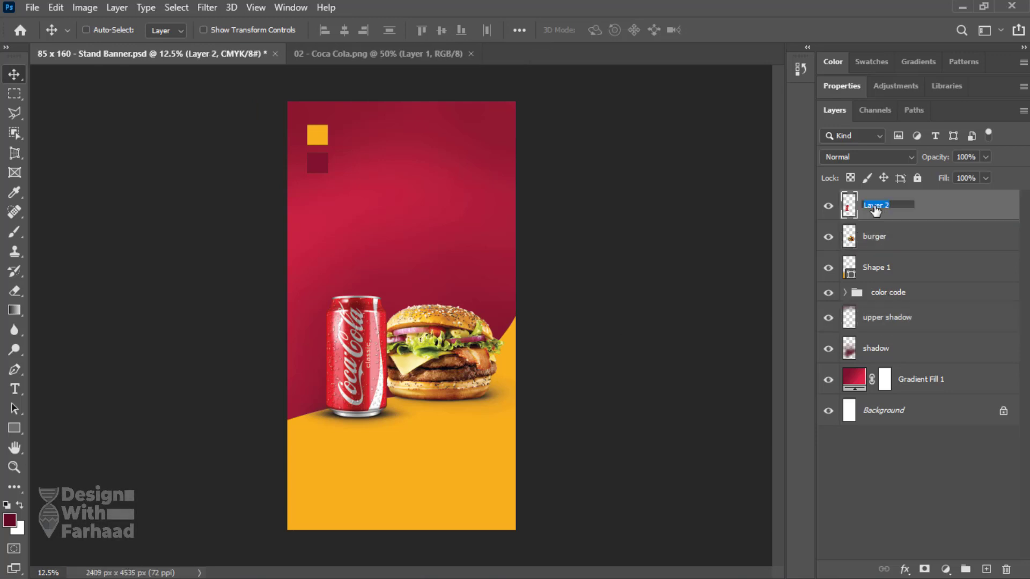
{"action": "type", "text": "coke"}
{"action": "key", "text": "Return"}
Step: Enlarge the coke and burger images together slightly and shift them up-left
{"action": "left_click", "coordinate": [875, 239], "text": "shift"}
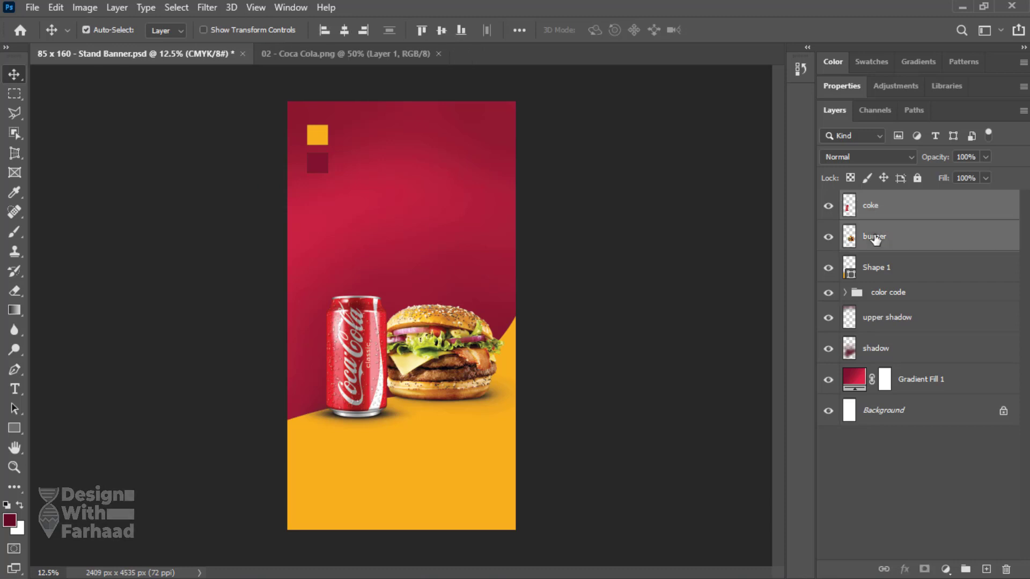
{"action": "key", "text": "ctrl+t"}
{"action": "left_click_drag", "start_coordinate": [409, 295], "coordinate": [408, 279]}
{"action": "mouse_move", "coordinate": [435, 340]}
{"action": "left_mouse_down"}
{"action": "mouse_move", "coordinate": [424, 327]}
{"action": "mouse_move", "coordinate": [424, 344]}
{"action": "left_mouse_up"}
{"action": "key", "text": "Return"}
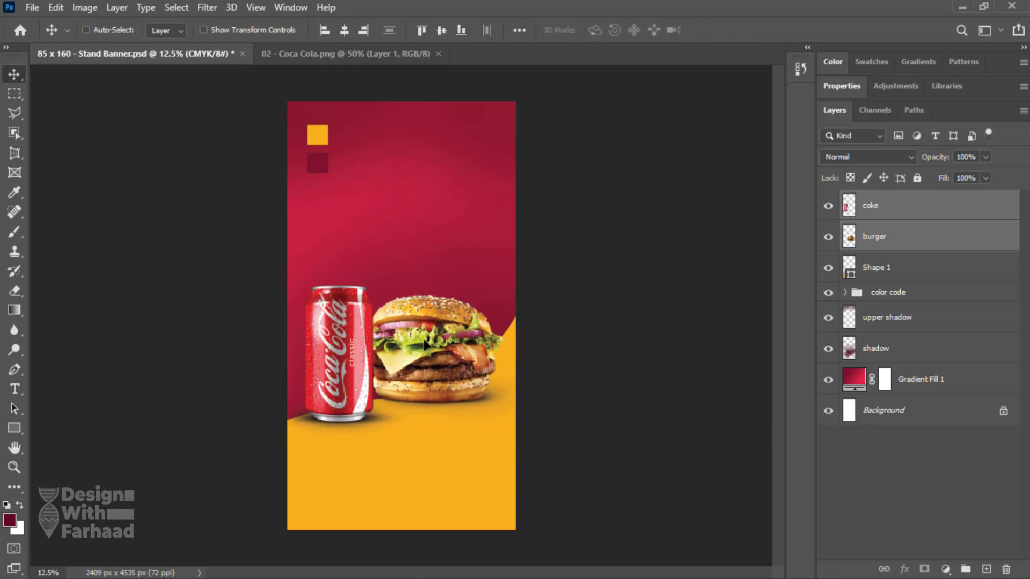
Step: Move the coke can right against the burger and save the banner
{"action": "right_click", "coordinate": [344, 344]}
{"action": "left_click", "coordinate": [363, 346]}
{"action": "left_click_drag", "start_coordinate": [354, 337], "coordinate": [359, 333]}
{"action": "key", "text": "ctrl+s"}
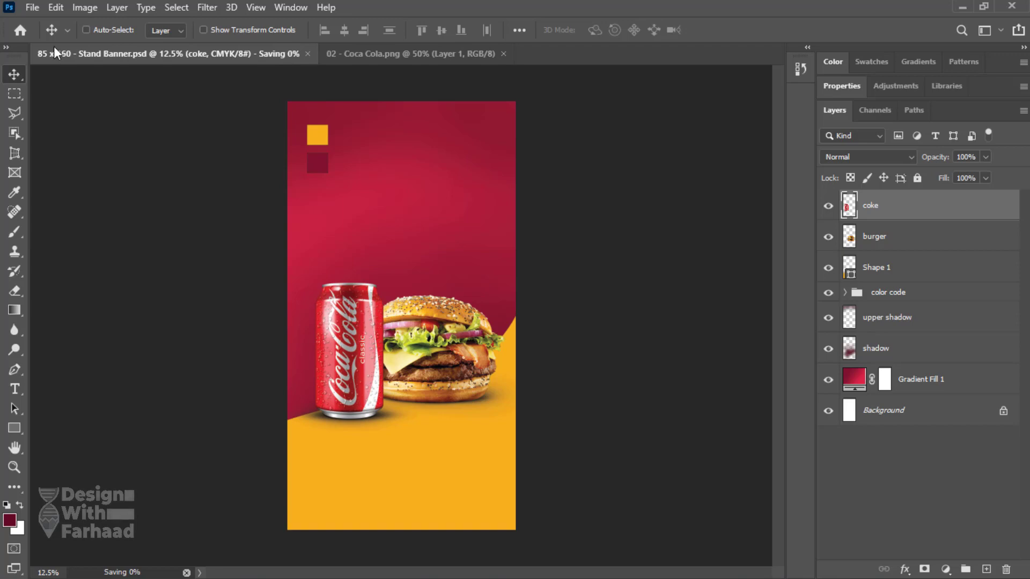
{"action": "left_click", "coordinate": [32, 7]}
Step: Open Leaf.png, undoing an accidental move of the image
{"action": "left_click", "coordinate": [50, 37]}
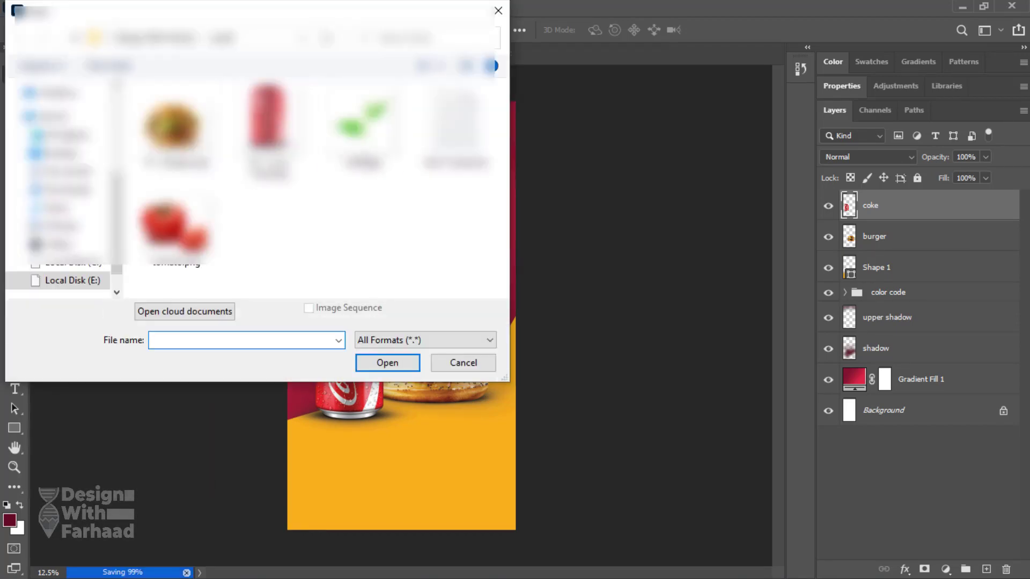
{"action": "double_click", "coordinate": [359, 129]}
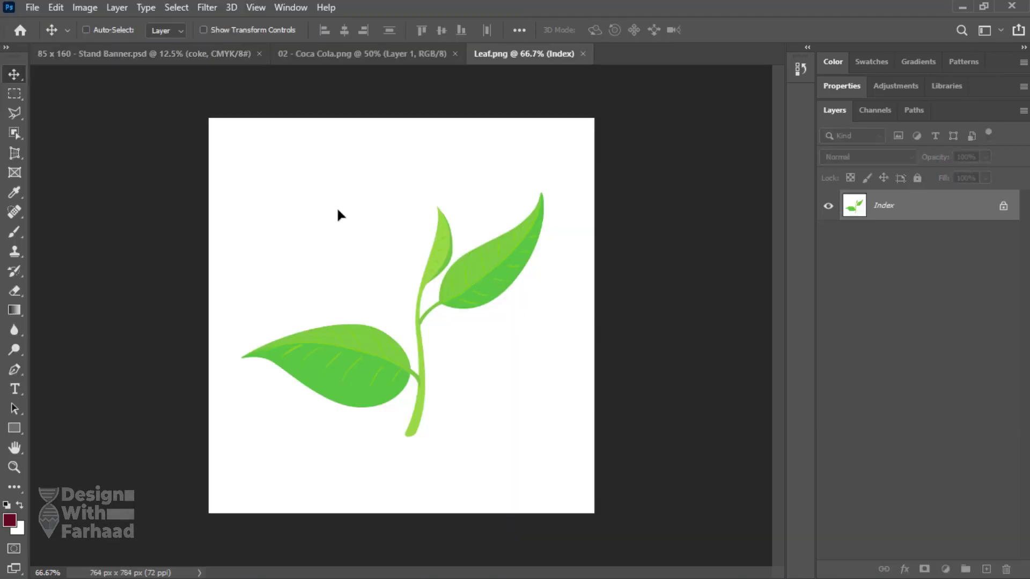
{"action": "left_click_drag", "start_coordinate": [369, 236], "coordinate": [295, 219]}
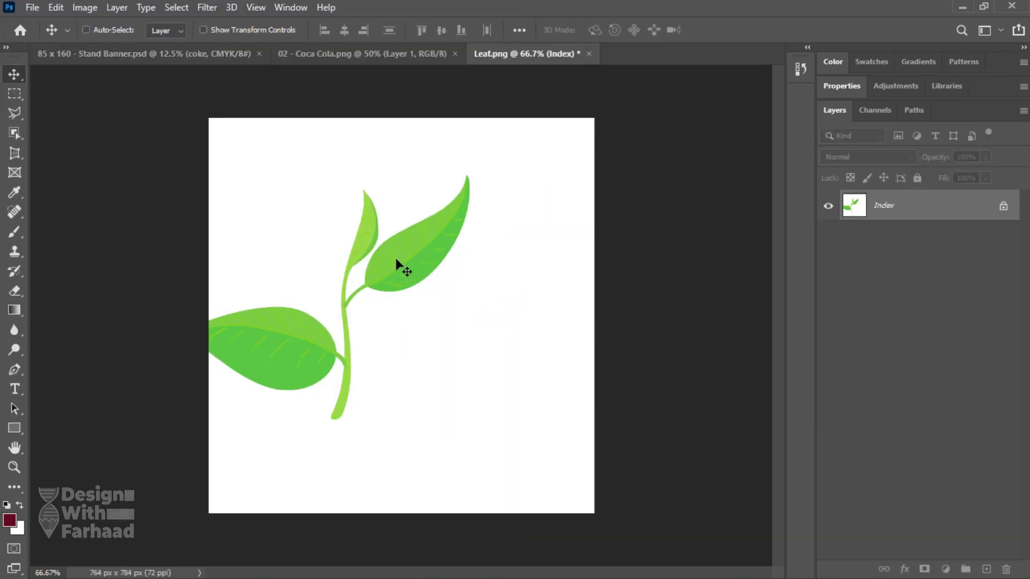
{"action": "key", "text": "ctrl+z"}
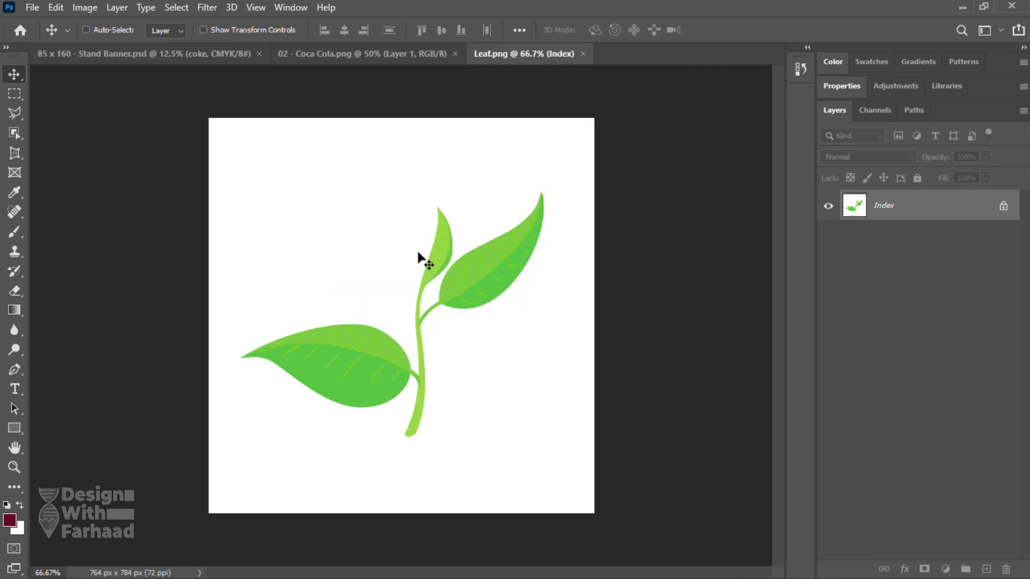
Step: Select the white background with the Magic Wand and invert to isolate the leaf
{"action": "left_click", "coordinate": [15, 133]}
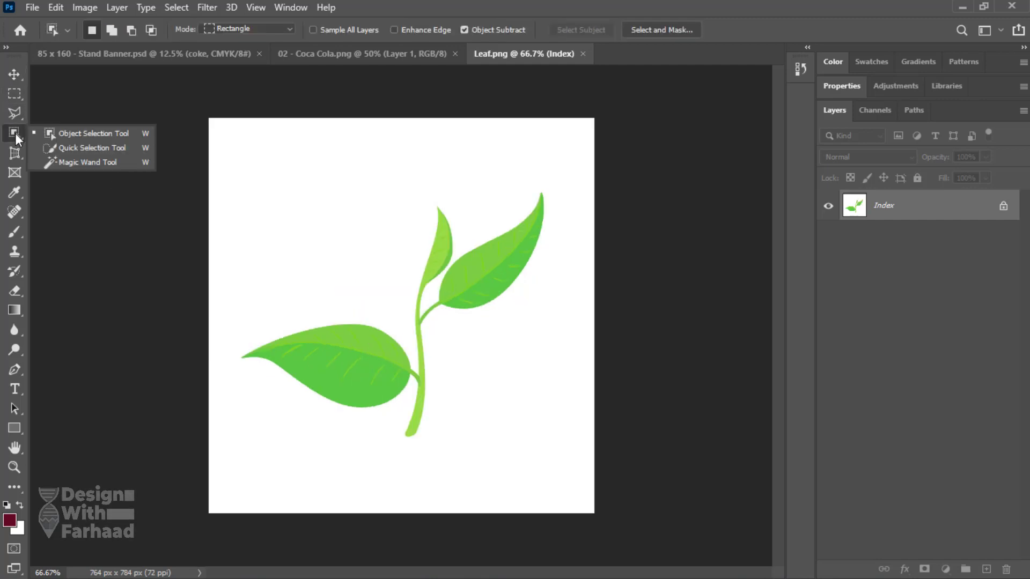
{"action": "left_click", "coordinate": [80, 162]}
{"action": "left_click", "coordinate": [381, 242]}
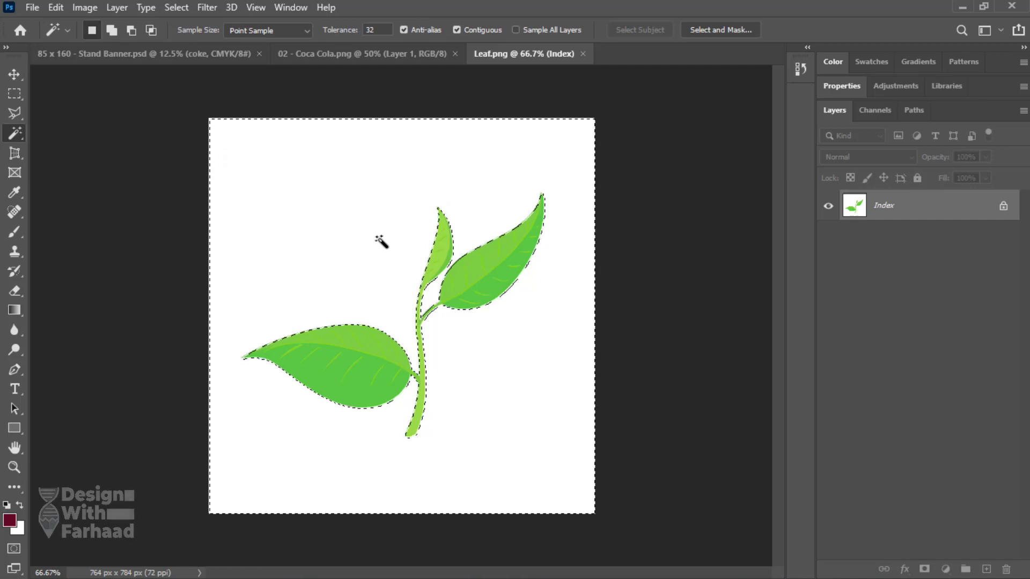
{"action": "left_click", "coordinate": [176, 7]}
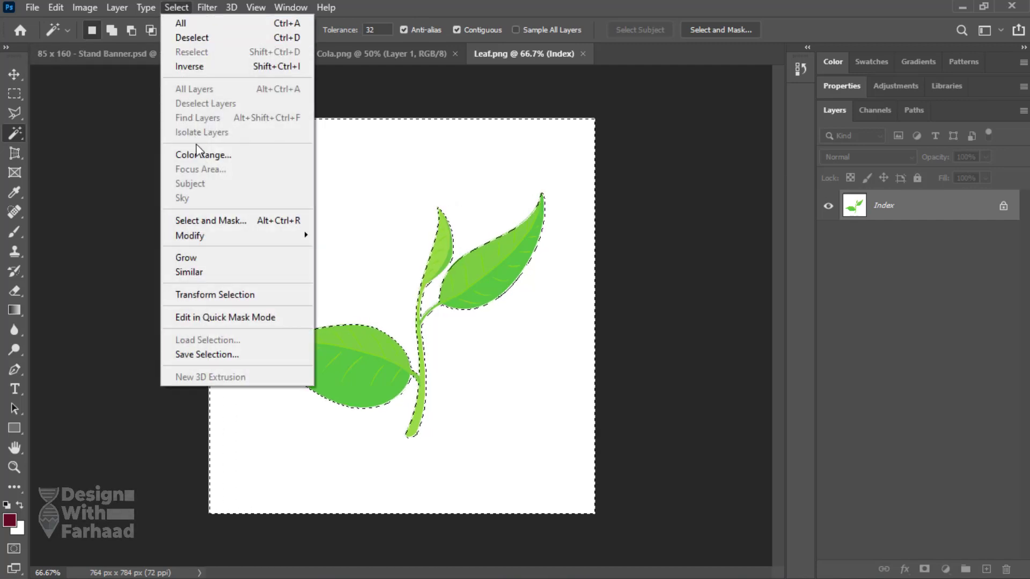
{"action": "left_click", "coordinate": [189, 66]}
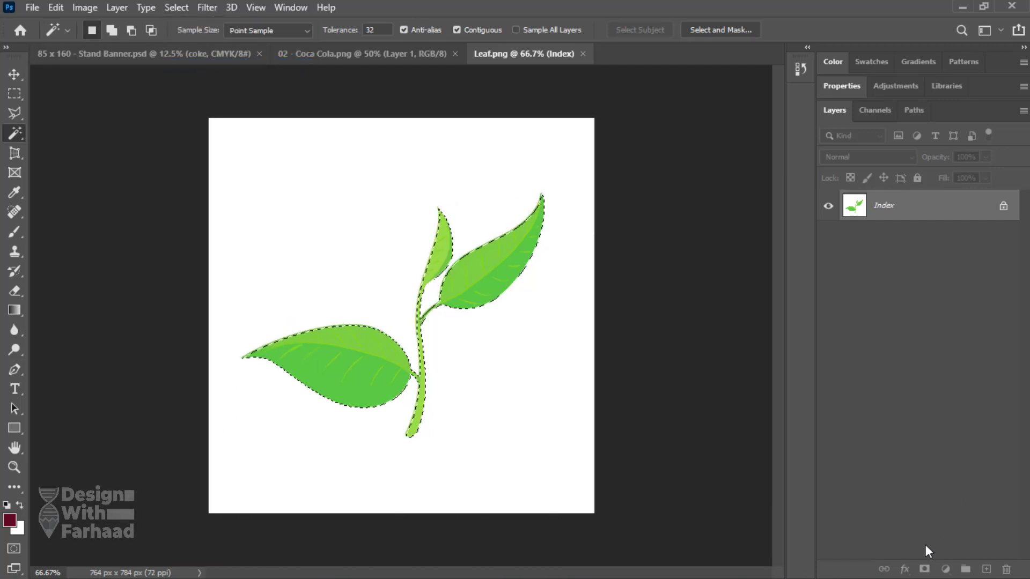
Step: Convert the leaf image to CMYK Color mode
{"action": "left_click", "coordinate": [84, 8]}
{"action": "mouse_move", "coordinate": [203, 27]}
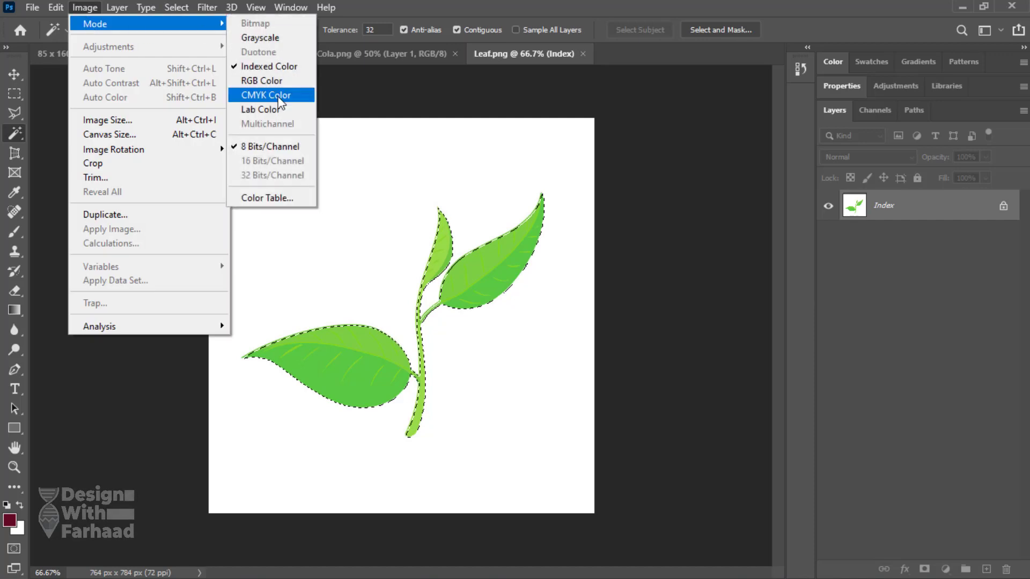
{"action": "left_click", "coordinate": [268, 95]}
{"action": "left_click", "coordinate": [515, 251]}
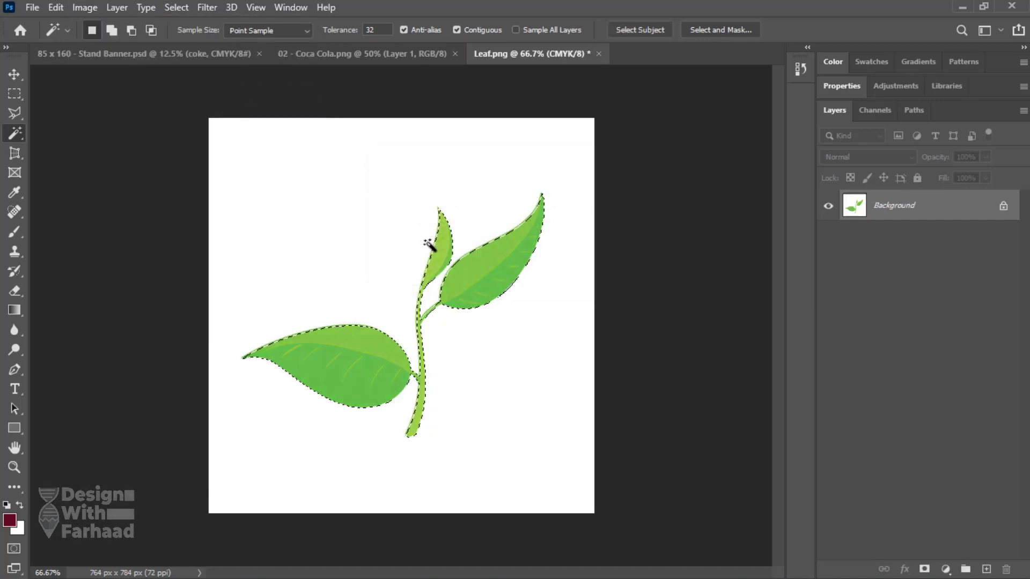
Step: Mask out the background and drag the leaf into the banner near the top
{"action": "left_click", "coordinate": [922, 569]}
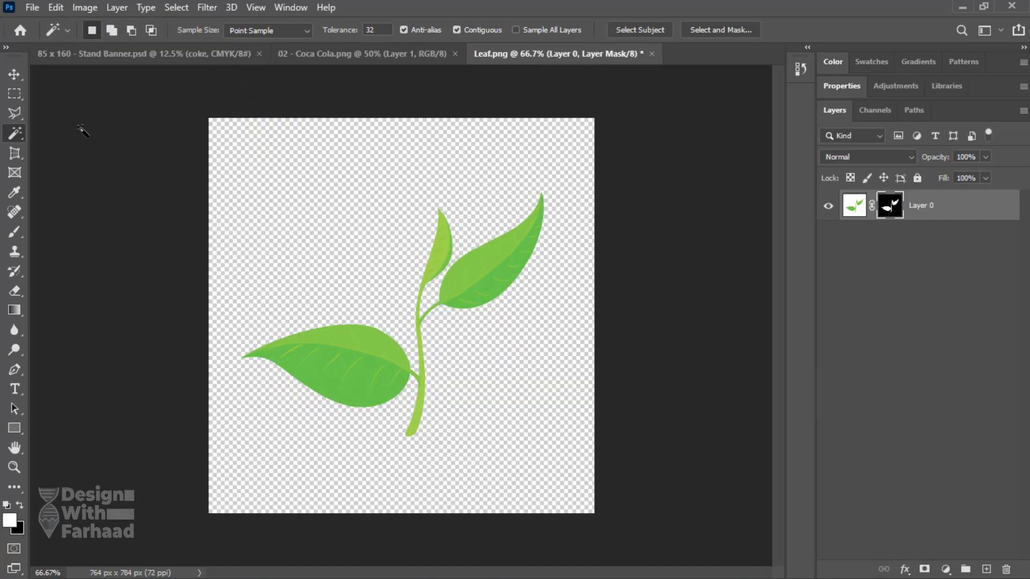
{"action": "left_click", "coordinate": [14, 74]}
{"action": "left_click_drag", "start_coordinate": [513, 276], "coordinate": [402, 190]}
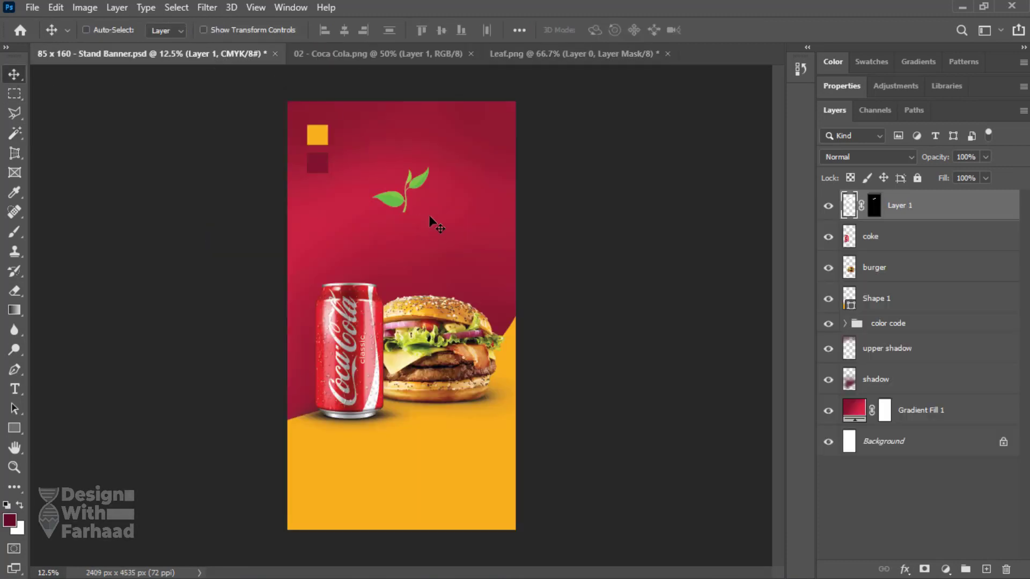
Step: Enlarge the leaf, shift it down-left, apply its layer mask, and save
{"action": "key", "text": "ctrl+t"}
{"action": "left_click_drag", "start_coordinate": [438, 230], "coordinate": [496, 286]}
{"action": "key", "text": "Return"}
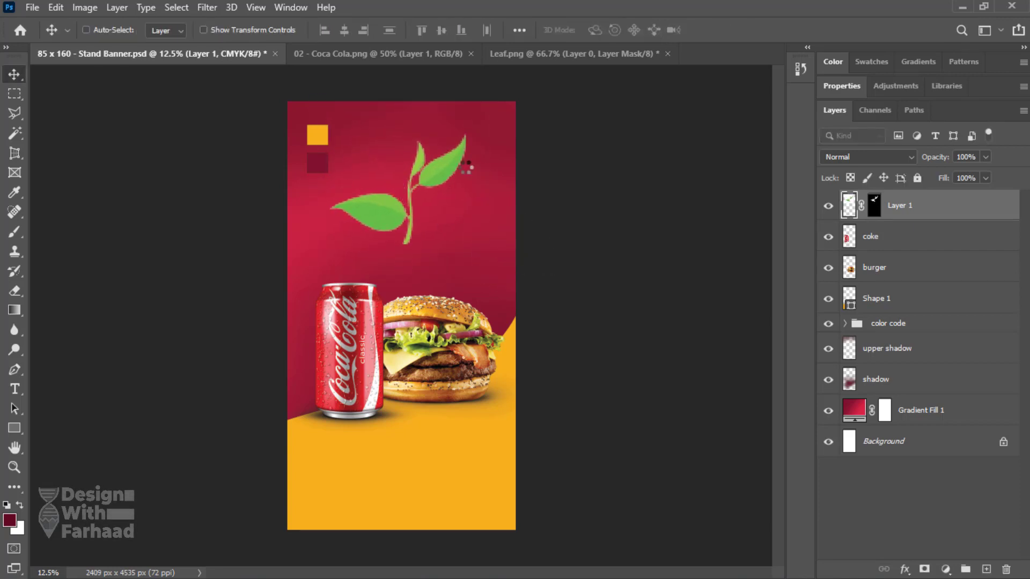
{"action": "left_click_drag", "start_coordinate": [449, 187], "coordinate": [441, 206]}
{"action": "right_click", "coordinate": [874, 203]}
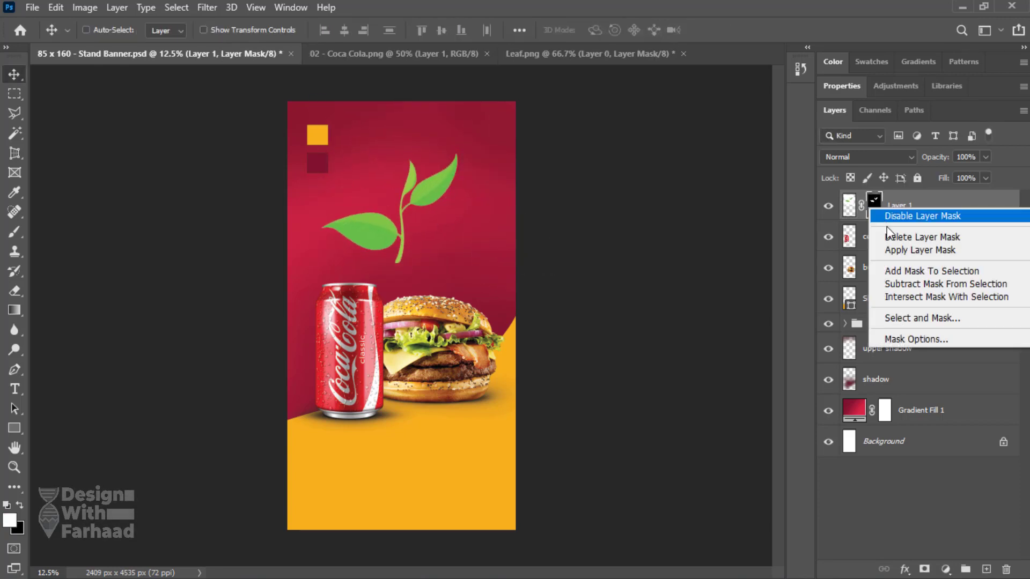
{"action": "left_click", "coordinate": [896, 251]}
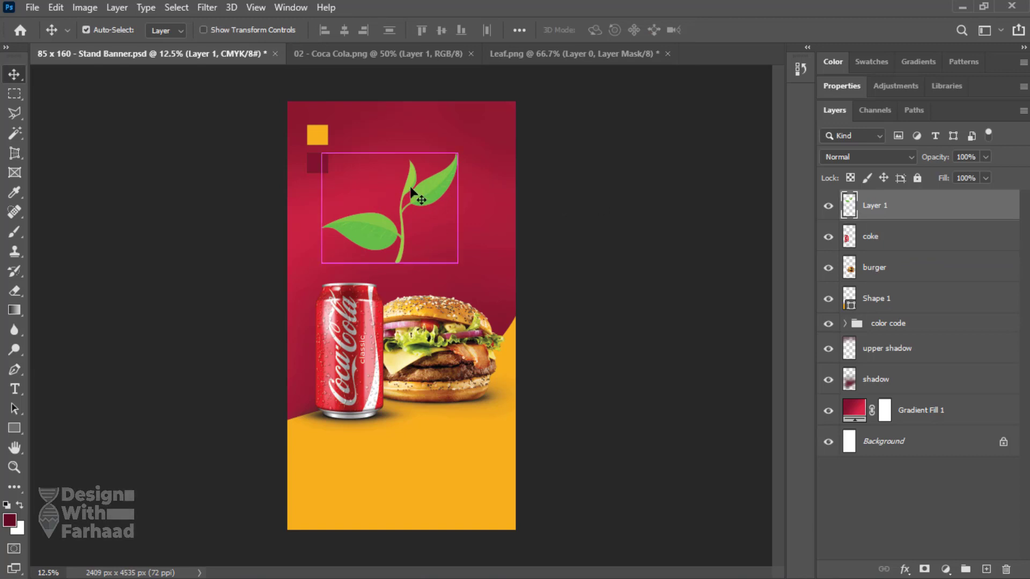
{"action": "key", "text": "ctrl+s"}
Step: Rotate the leaf about 68°, put it below the food, fade to 57%, and move it top-left
{"action": "key", "text": "ctrl+t"}
{"action": "left_click_drag", "start_coordinate": [460, 144], "coordinate": [321, 247]}
{"action": "key", "text": "Return"}
{"action": "left_click_drag", "start_coordinate": [912, 206], "coordinate": [936, 333]}
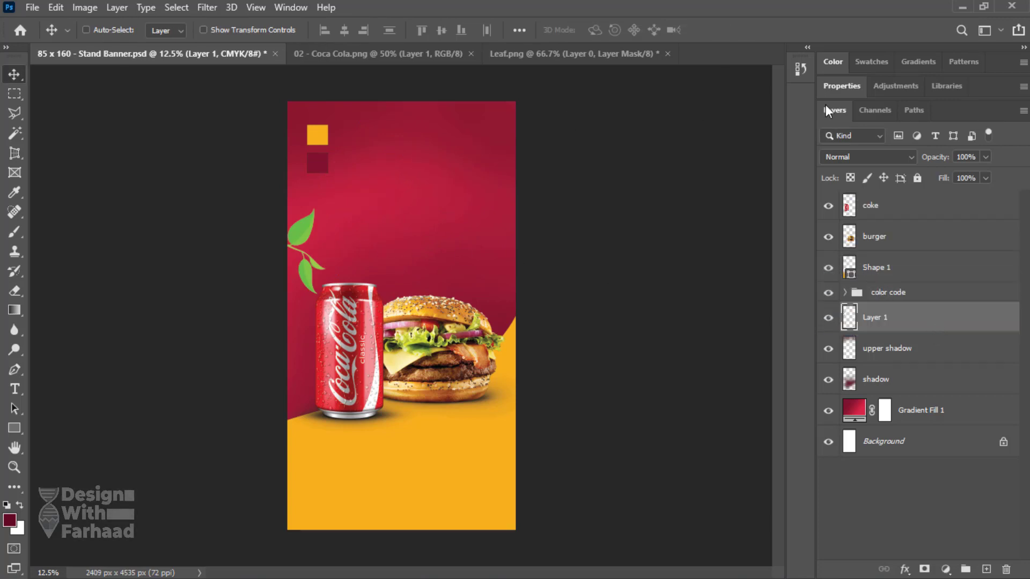
{"action": "left_click_drag", "start_coordinate": [947, 162], "coordinate": [920, 170]}
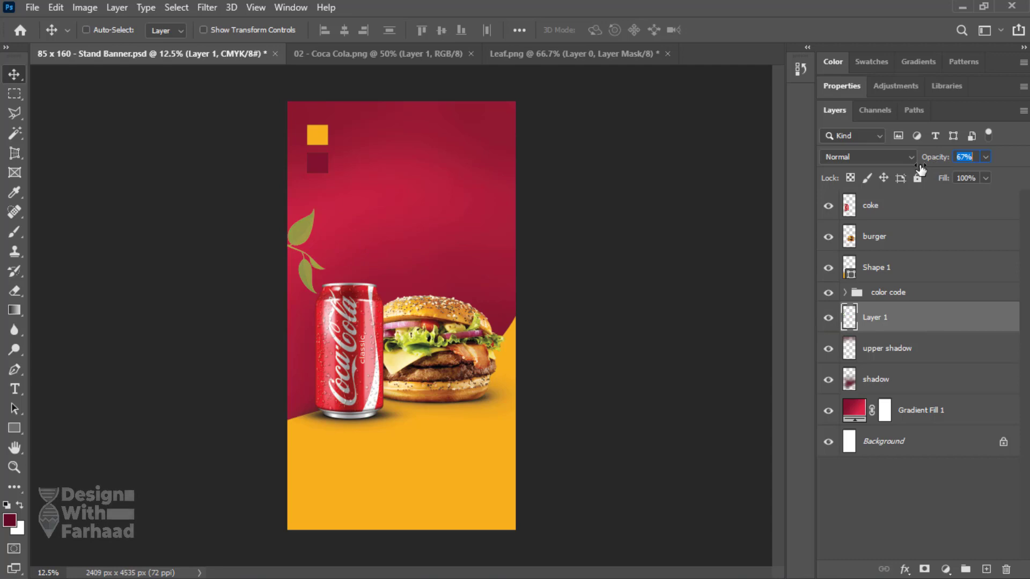
{"action": "left_click_drag", "start_coordinate": [407, 232], "coordinate": [314, 118]}
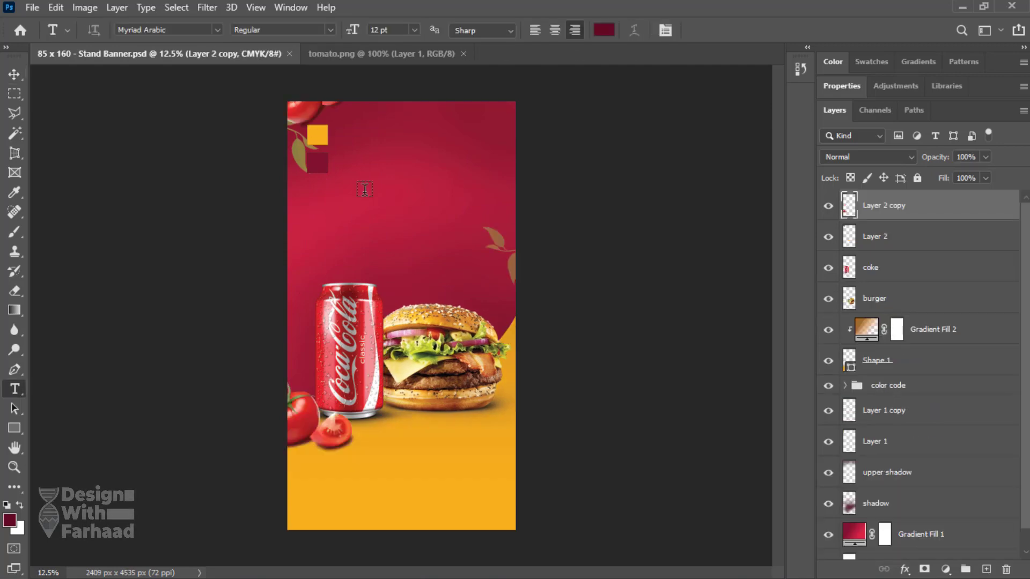
Step: Start the 'Super Delicious Burgers' text layer and colour it yellow from the swatch
{"action": "left_click", "coordinate": [365, 190]}
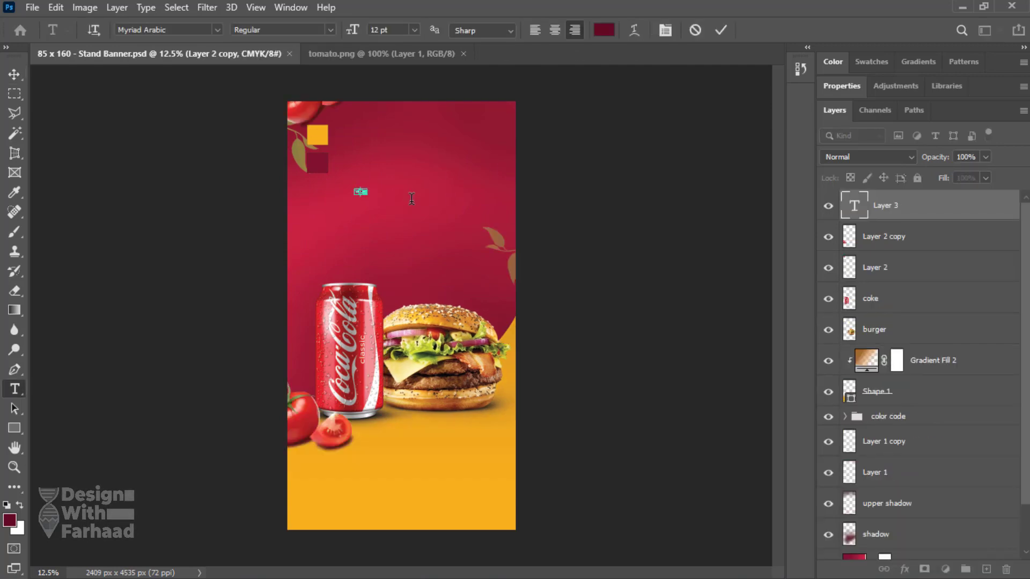
{"action": "left_click", "coordinate": [352, 31]}
{"action": "type", "text": "100"}
{"action": "key", "text": "Return"}
{"action": "left_click", "coordinate": [604, 30]}
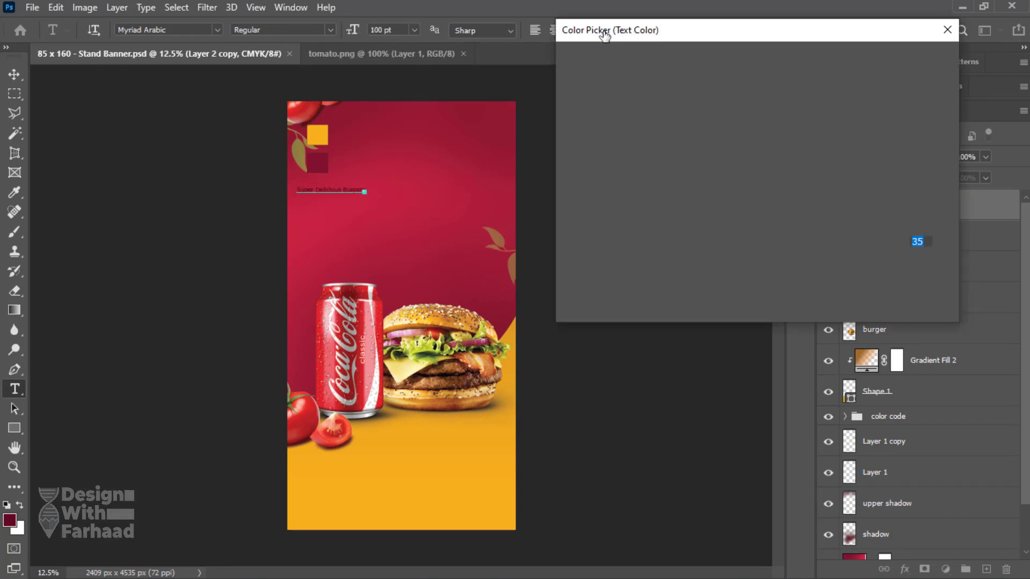
{"action": "left_click", "coordinate": [317, 135]}
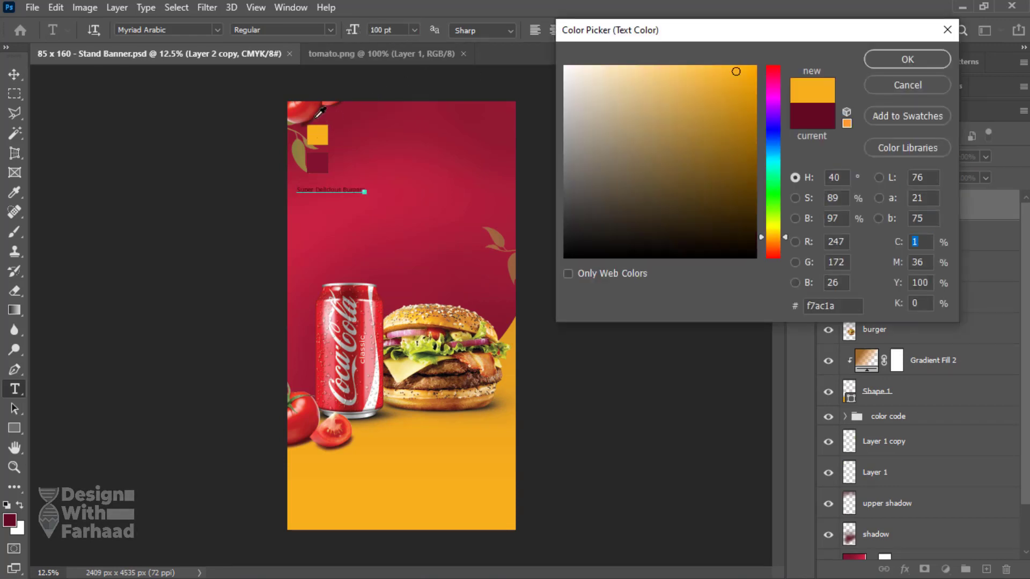
{"action": "left_click", "coordinate": [887, 57]}
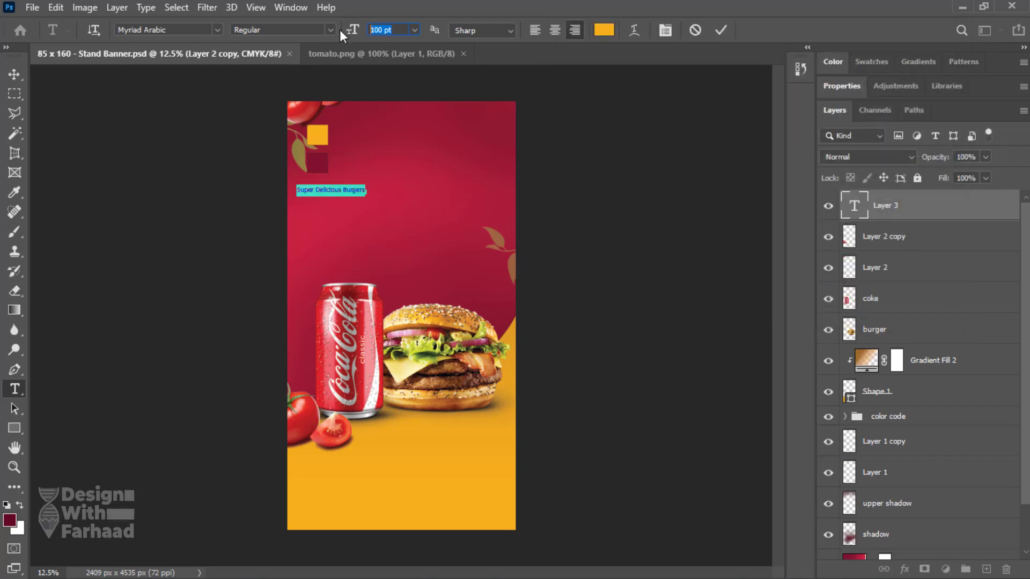
Step: Set the headline to 200 pt and move it right and down onto the banner
{"action": "type", "text": "200"}
{"action": "key", "text": "Return"}
{"action": "left_click", "coordinate": [14, 74]}
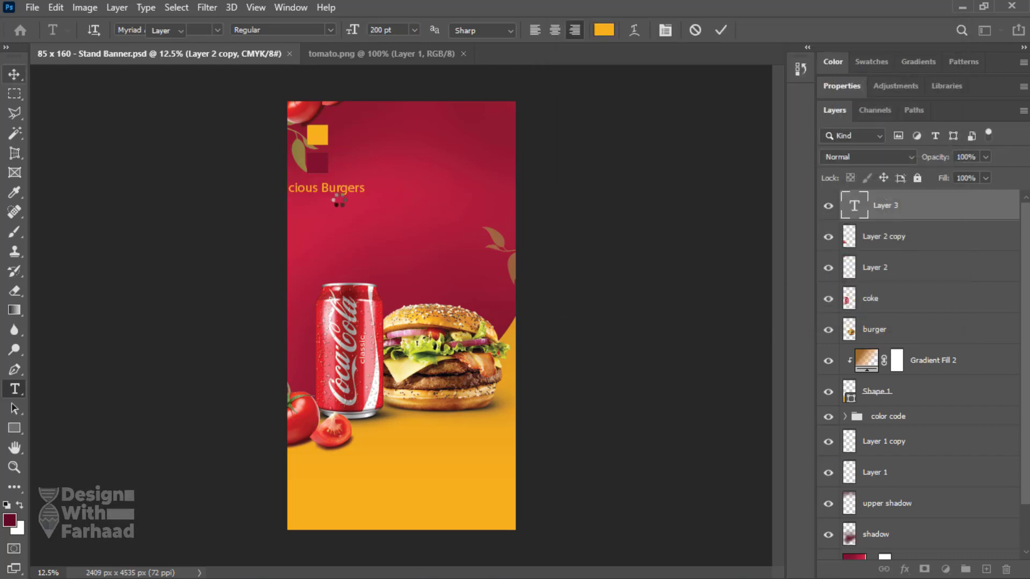
{"action": "left_click_drag", "start_coordinate": [333, 181], "coordinate": [430, 184]}
Step: Break the headline into three lines, Super / Delicious / Burgers, and centre-align them
{"action": "key", "text": "t"}
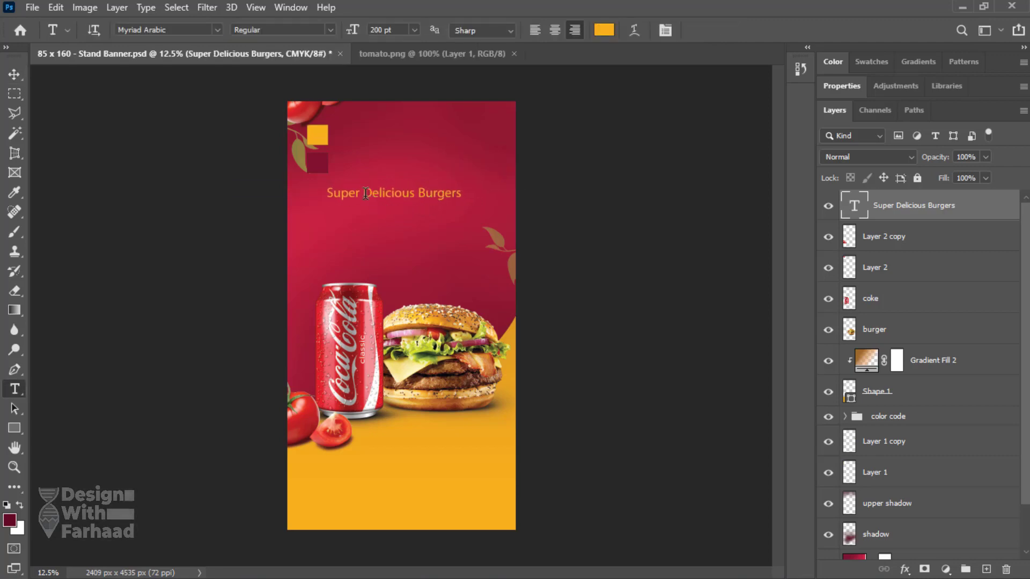
{"action": "left_click", "coordinate": [366, 193]}
{"action": "key", "text": "Return"}
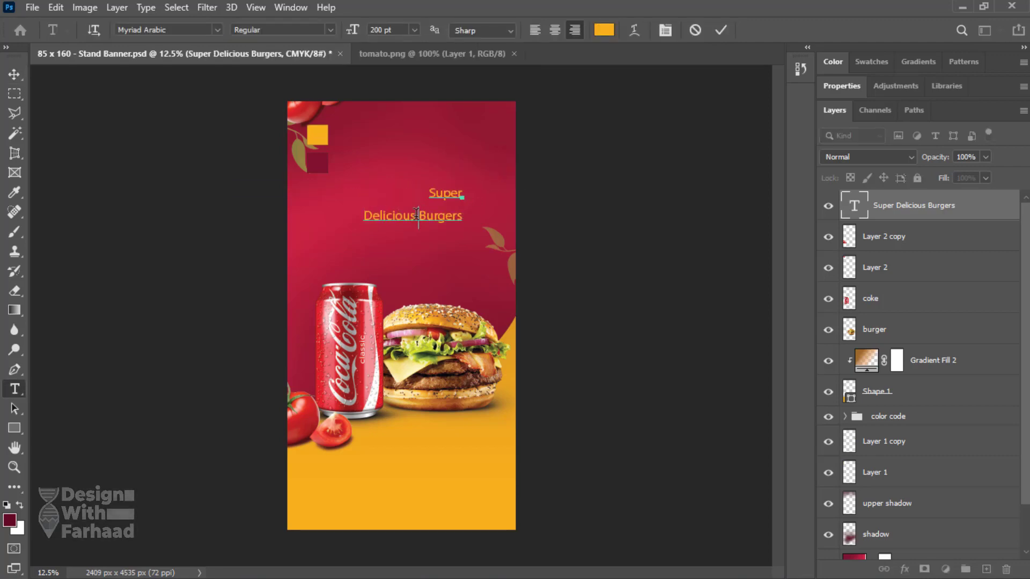
{"action": "left_click", "coordinate": [416, 215]}
{"action": "key", "text": "Return"}
{"action": "key", "text": "ctrl+a"}
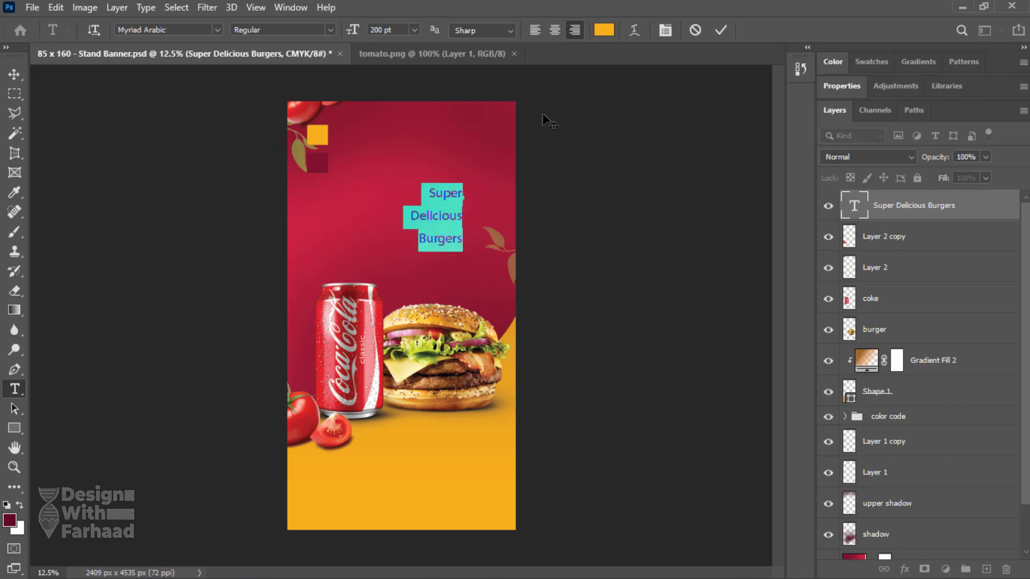
{"action": "left_click", "coordinate": [555, 30]}
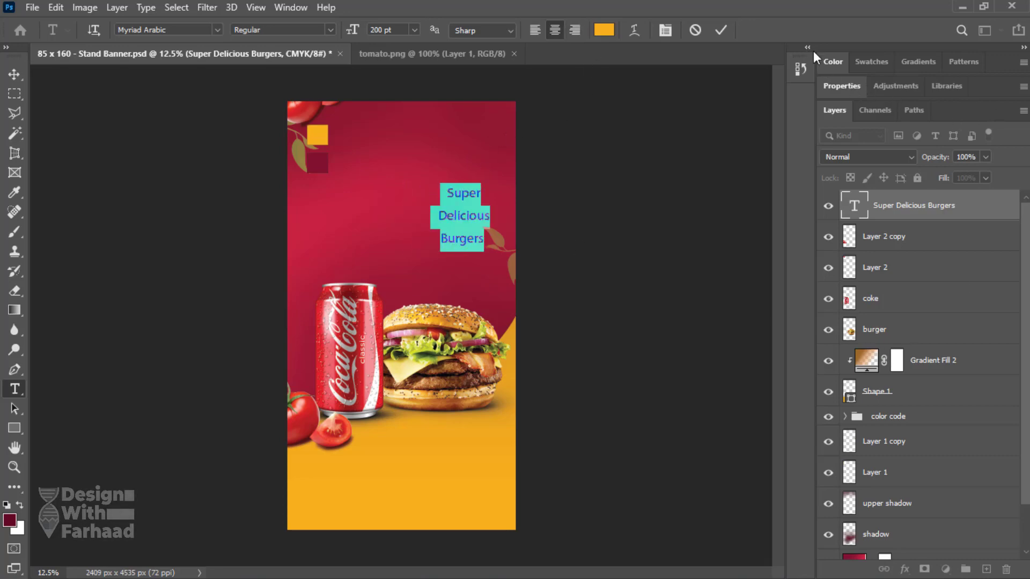
Step: Collapse the side panels and briefly check the layer properties
{"action": "left_click", "coordinate": [1024, 47]}
{"action": "left_click", "coordinate": [987, 165]}
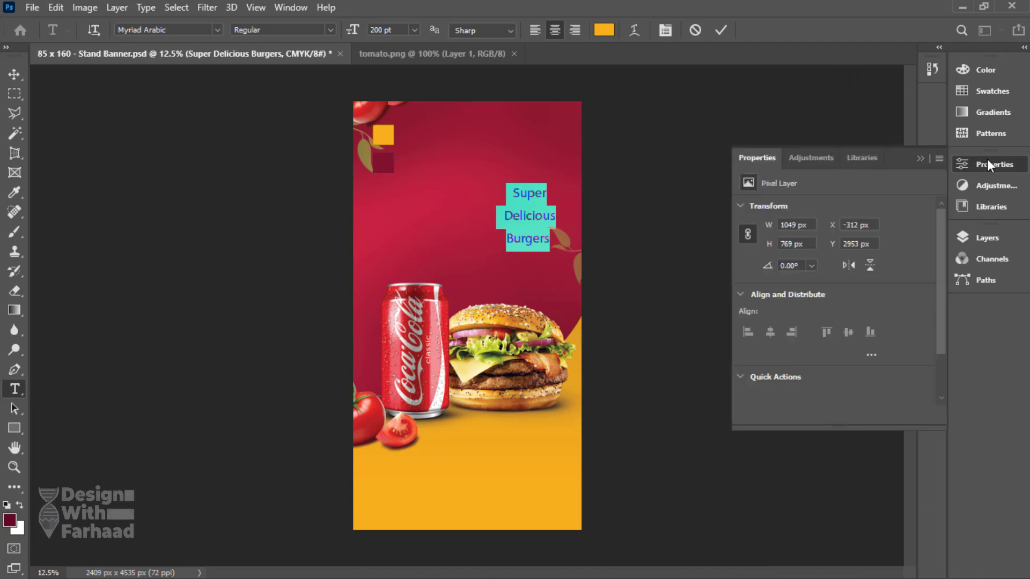
{"action": "left_click", "coordinate": [827, 35]}
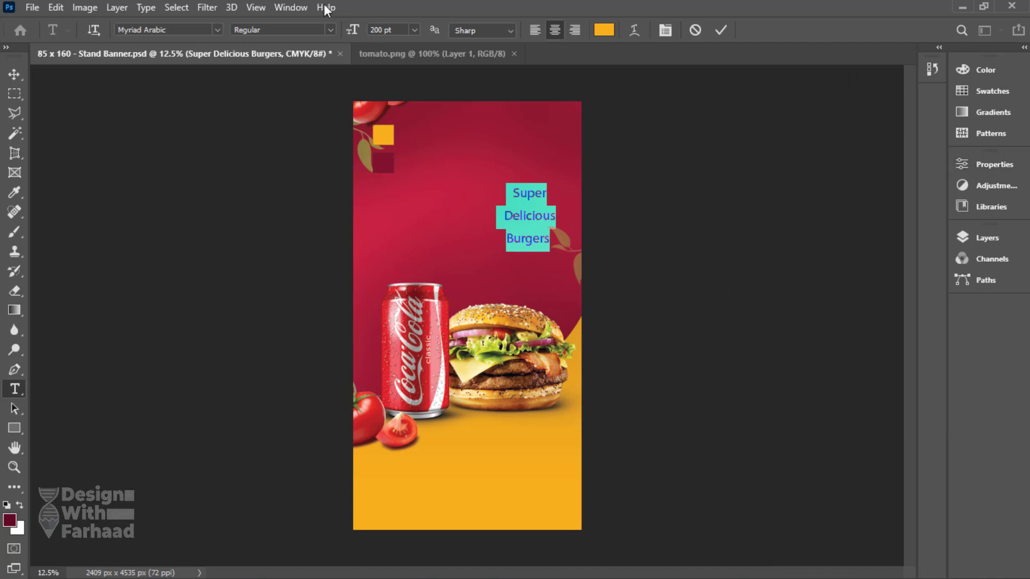
Step: Open the Paragraph panel from the Window menu and switch to its Character tab
{"action": "left_click", "coordinate": [291, 7]}
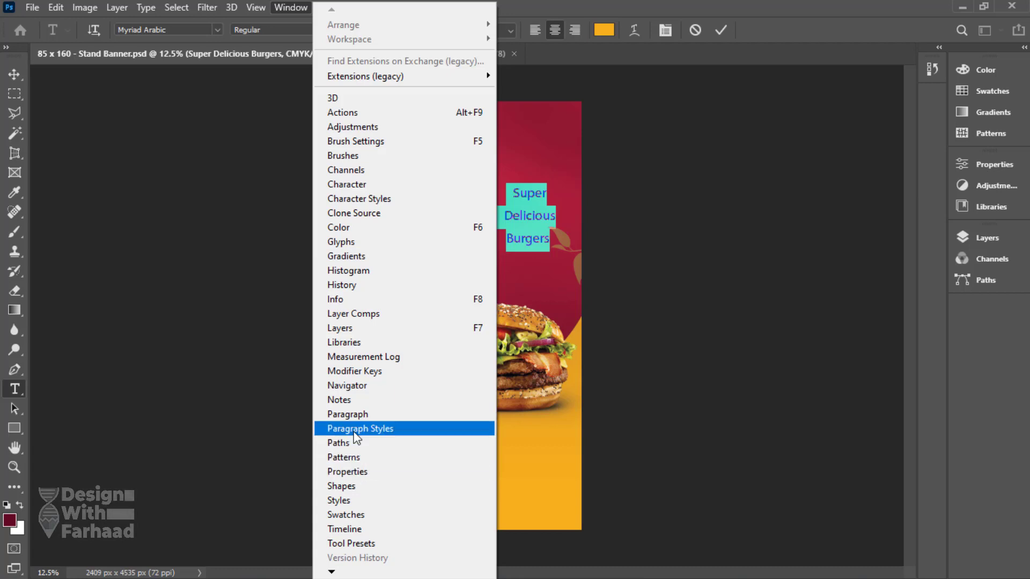
{"action": "left_click", "coordinate": [353, 415]}
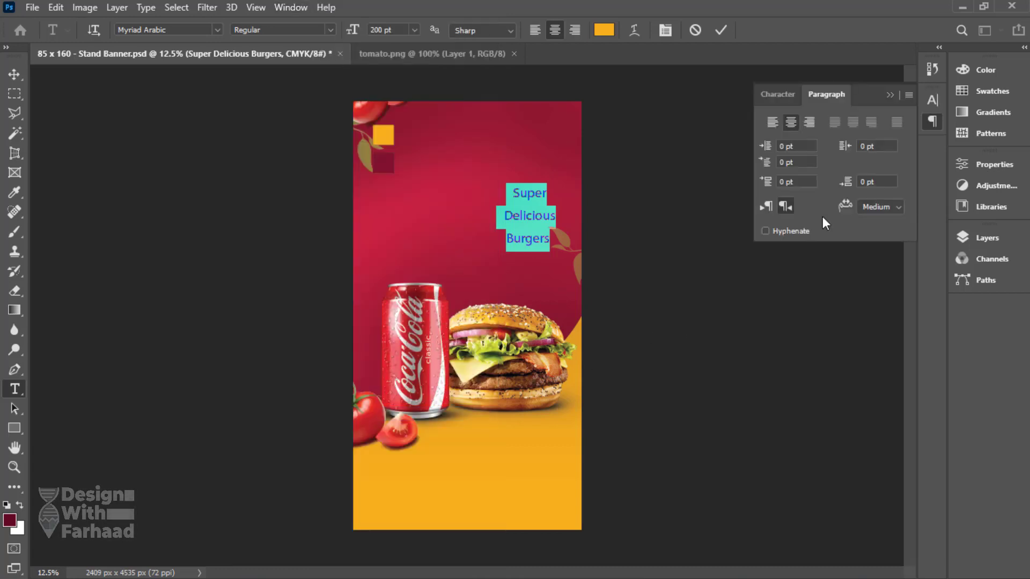
{"action": "left_click", "coordinate": [781, 95]}
{"action": "left_click", "coordinate": [836, 95]}
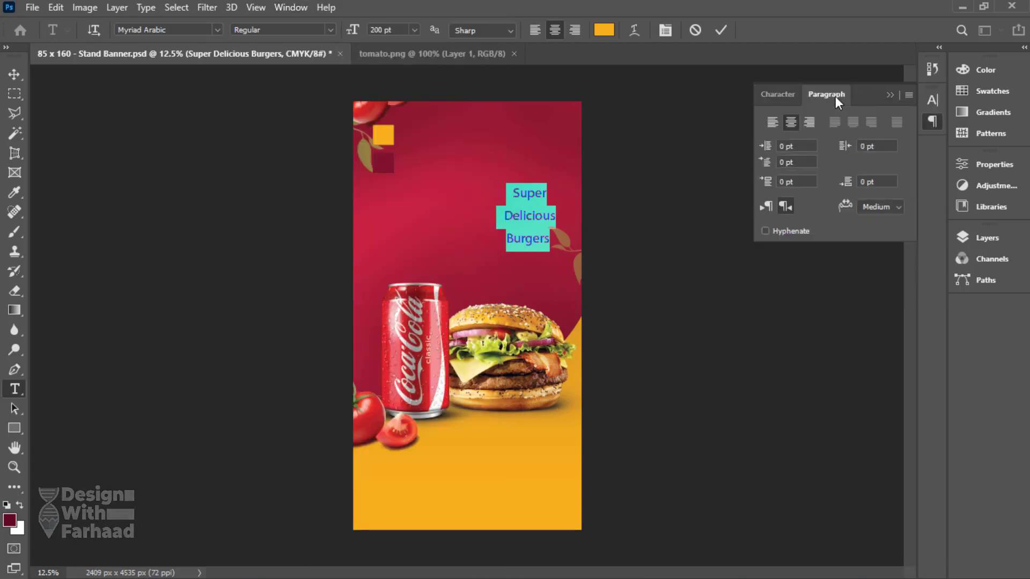
{"action": "left_click", "coordinate": [767, 207]}
{"action": "left_click", "coordinate": [778, 95]}
Step: Search 'obs' in the font field and set the headline to Lobster Regular
{"action": "left_click", "coordinate": [820, 125]}
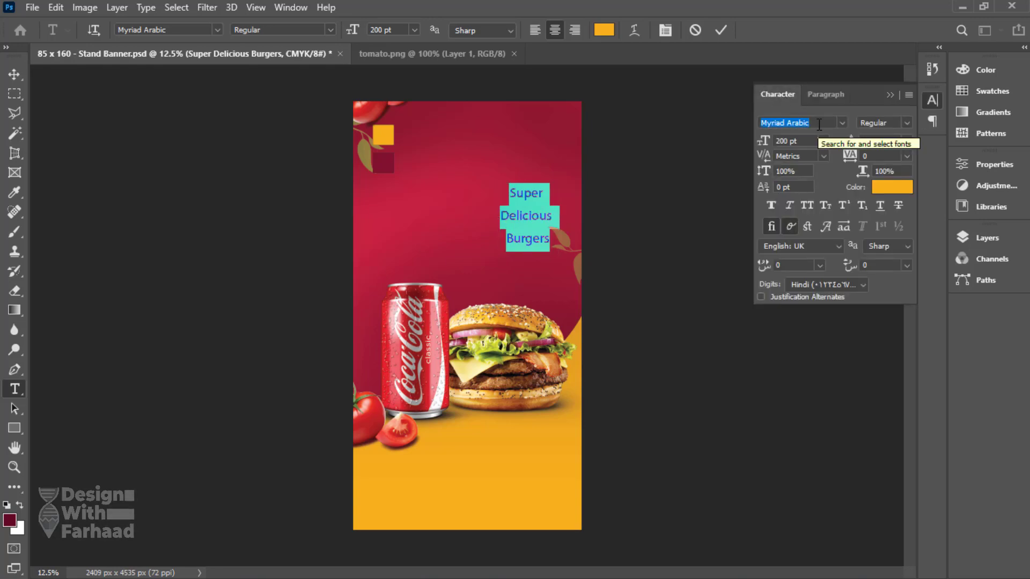
{"action": "type", "text": "obs"}
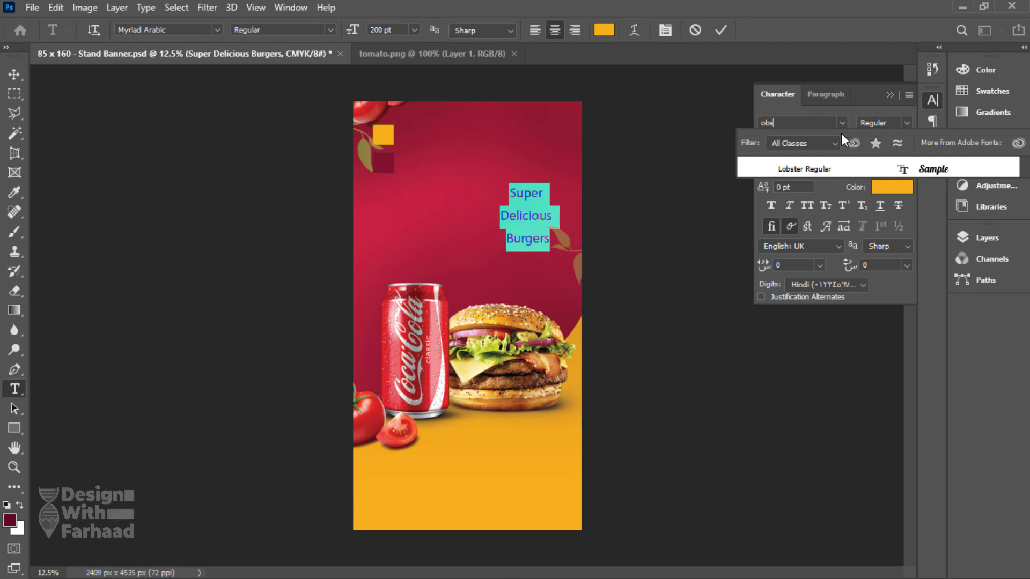
{"action": "left_click", "coordinate": [816, 169]}
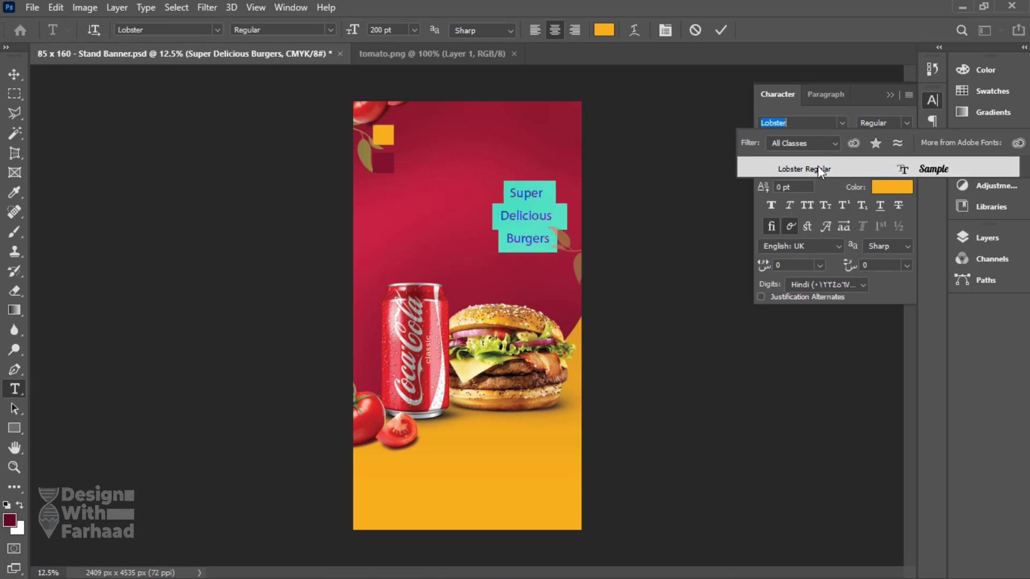
{"action": "key", "text": "Escape"}
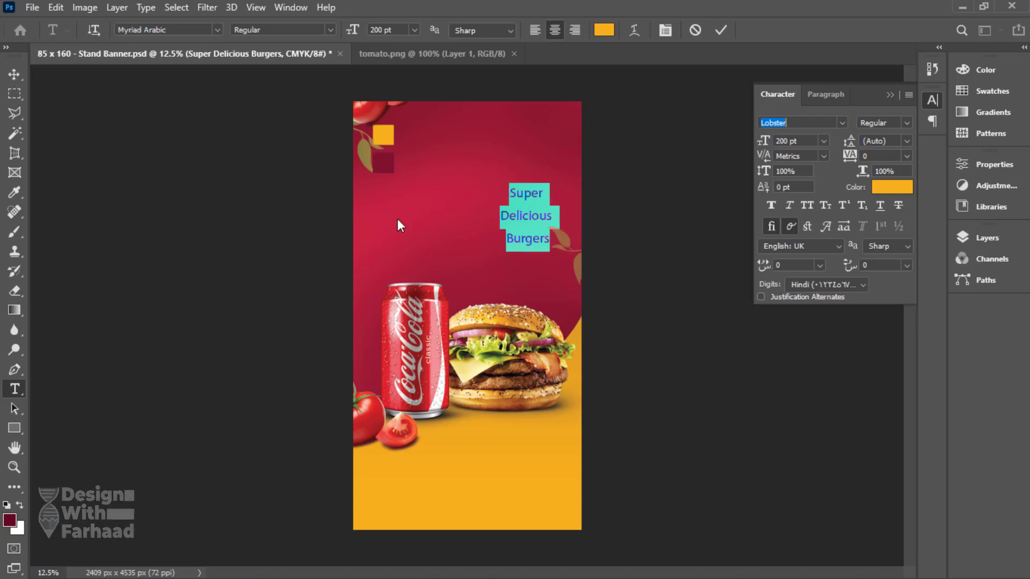
{"action": "key", "text": "Return"}
{"action": "key", "text": "ctrl+Return"}
Step: Move the headline left and rotate it about 30 degrees counterclockwise
{"action": "key", "text": "v"}
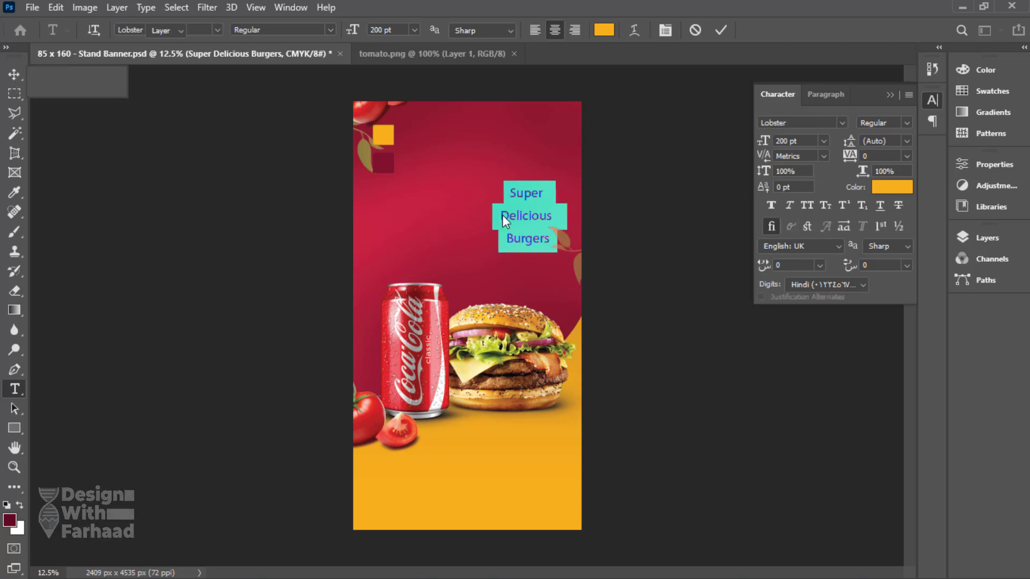
{"action": "left_click_drag", "start_coordinate": [518, 205], "coordinate": [460, 202]}
{"action": "key", "text": "ctrl+t"}
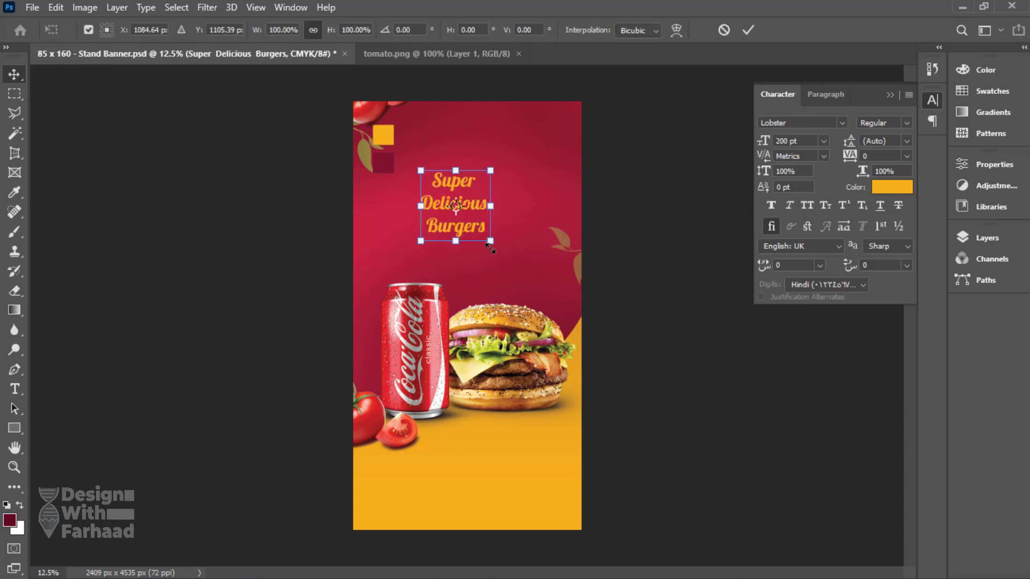
{"action": "mouse_move", "coordinate": [518, 240]}
{"action": "left_mouse_down"}
{"action": "mouse_move", "coordinate": [512, 226]}
{"action": "mouse_move", "coordinate": [593, 247]}
{"action": "mouse_move", "coordinate": [472, 225]}
{"action": "mouse_move", "coordinate": [466, 214]}
{"action": "mouse_move", "coordinate": [501, 214]}
{"action": "mouse_move", "coordinate": [469, 228]}
{"action": "left_mouse_up"}
{"action": "key", "text": "Return"}
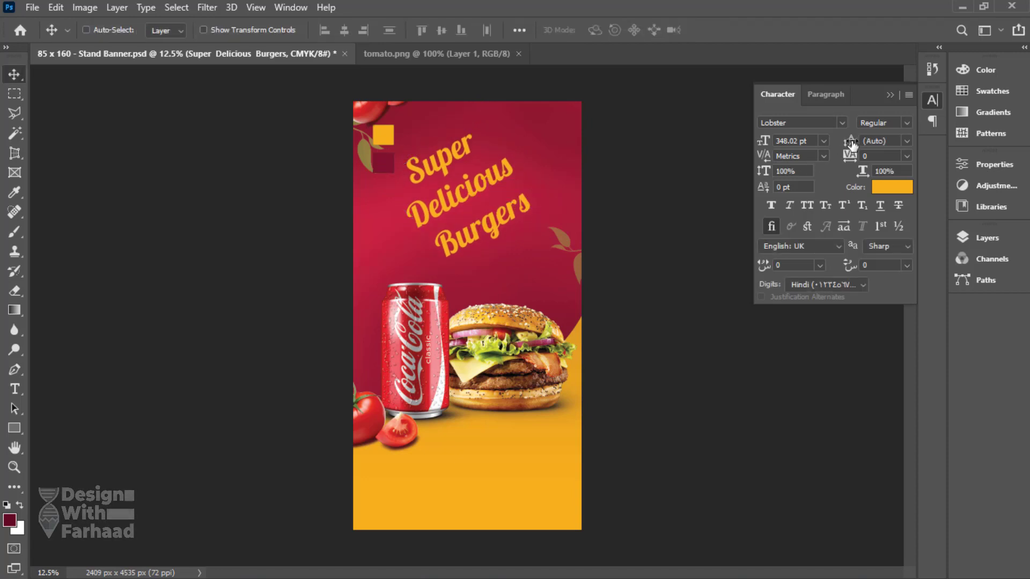
Step: Tighten the headline leading to 340 pt and nudge it slightly down and right
{"action": "left_click_drag", "start_coordinate": [846, 144], "coordinate": [838, 140]}
{"action": "key", "text": "Return"}
{"action": "left_click_drag", "start_coordinate": [835, 141], "coordinate": [831, 142]}
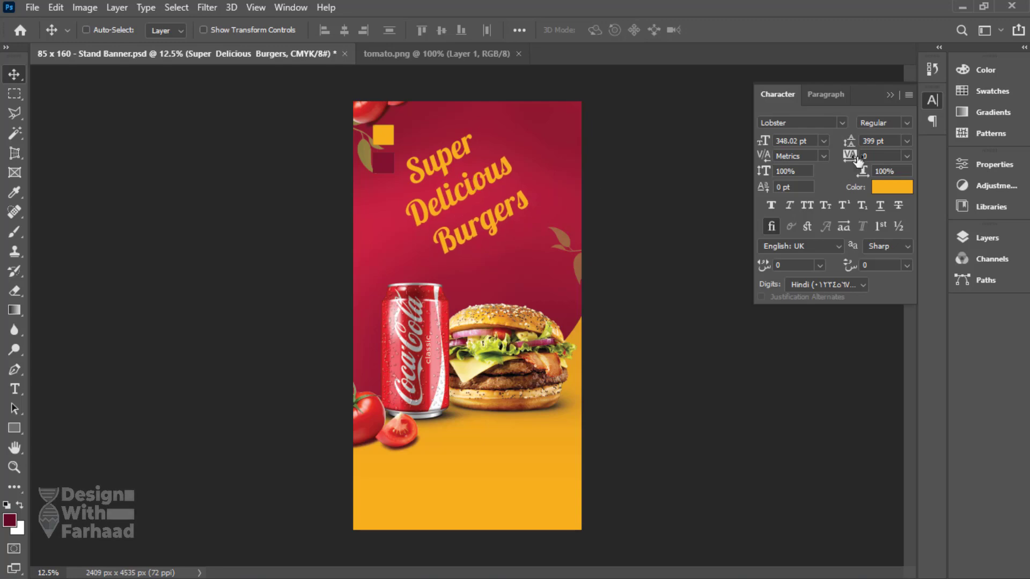
{"action": "left_click_drag", "start_coordinate": [806, 140], "coordinate": [802, 144]}
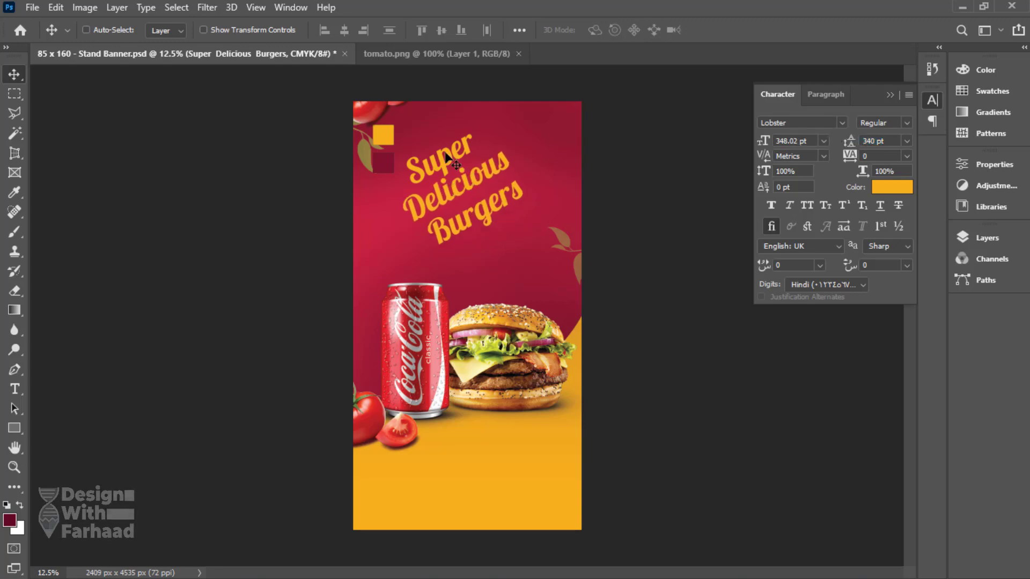
{"action": "left_click_drag", "start_coordinate": [459, 182], "coordinate": [465, 198]}
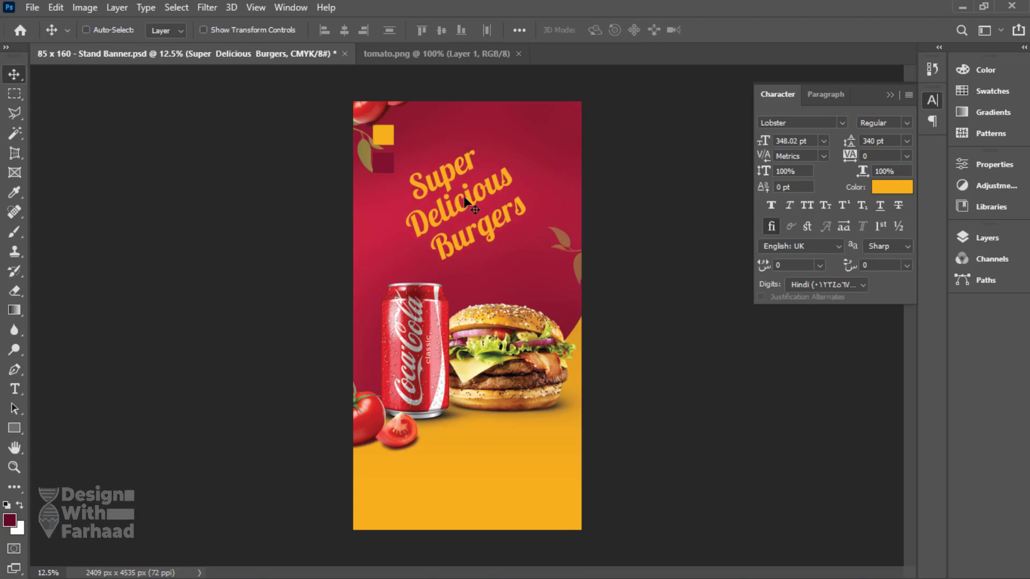
{"action": "left_click", "coordinate": [940, 102]}
Step: Open the headline's Layer Style and add a drop shadow in sampled maroon with higher opacity
{"action": "left_click", "coordinate": [989, 239]}
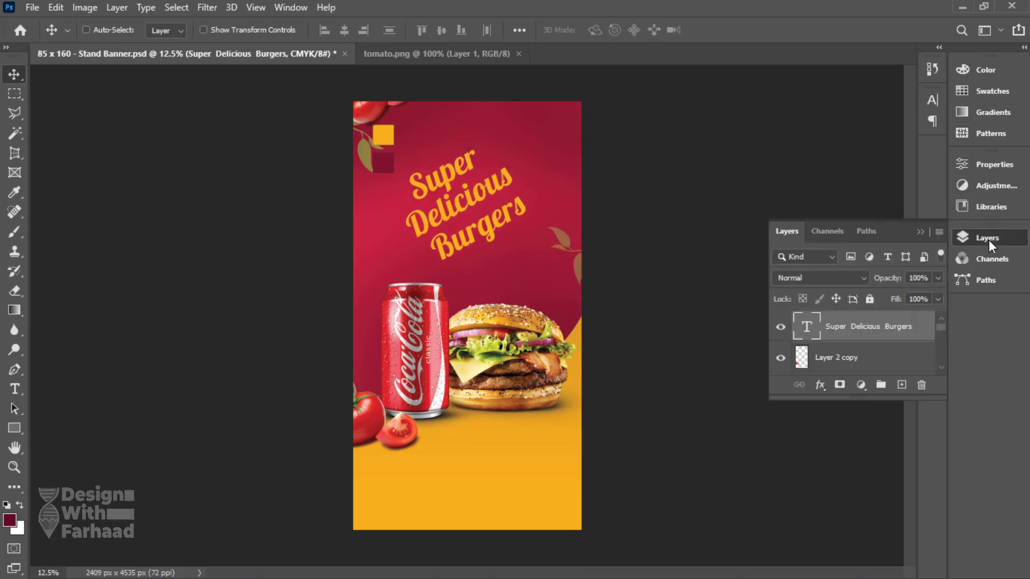
{"action": "right_click", "coordinate": [889, 330]}
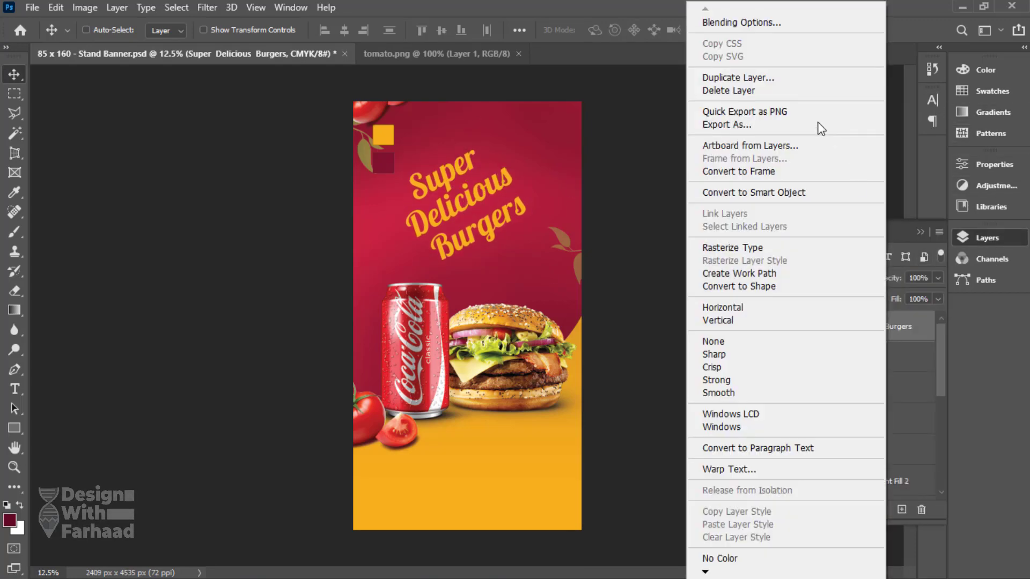
{"action": "left_click", "coordinate": [742, 12]}
{"action": "left_click_drag", "start_coordinate": [271, 64], "coordinate": [673, 65]}
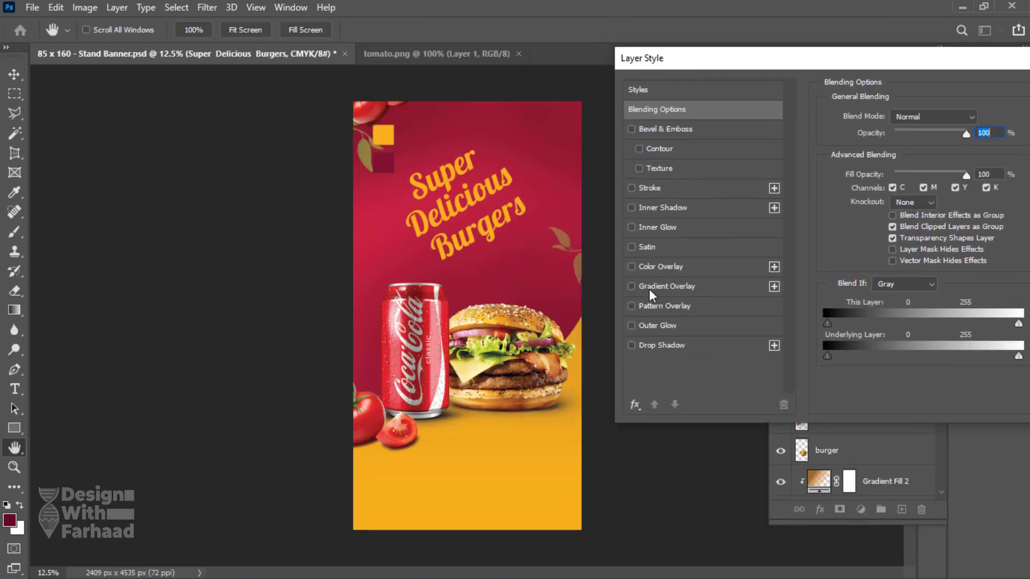
{"action": "left_click", "coordinate": [647, 346]}
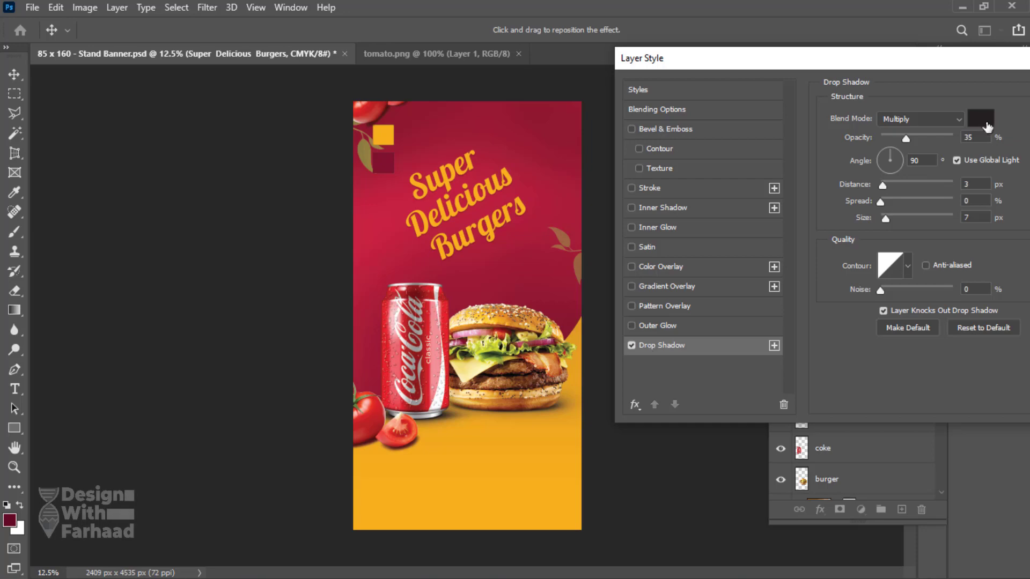
{"action": "left_click", "coordinate": [985, 126]}
{"action": "left_click", "coordinate": [383, 163]}
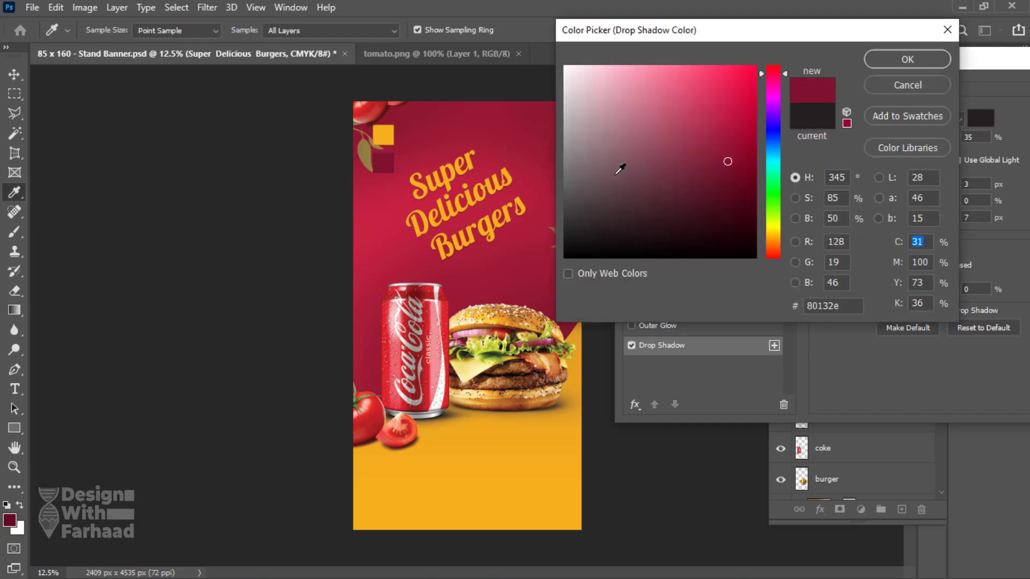
{"action": "left_click", "coordinate": [907, 59]}
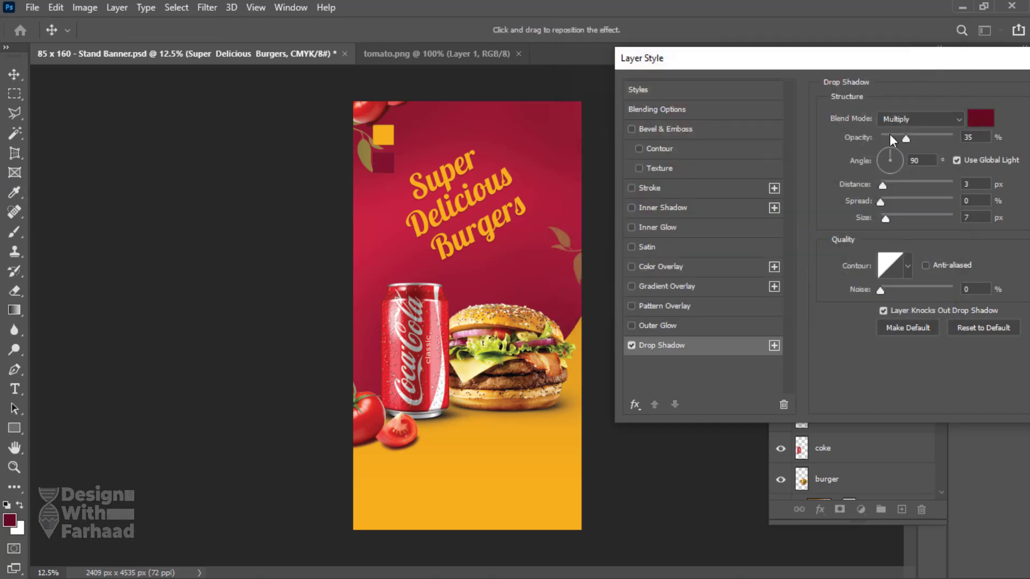
{"action": "left_click_drag", "start_coordinate": [906, 138], "coordinate": [931, 135]}
Step: Finish the shadow as Multiply, darker maroon, 91%, distance 14, size 4, and enable Gradient Overlay
{"action": "left_click", "coordinate": [980, 187]}
{"action": "left_click", "coordinate": [922, 118]}
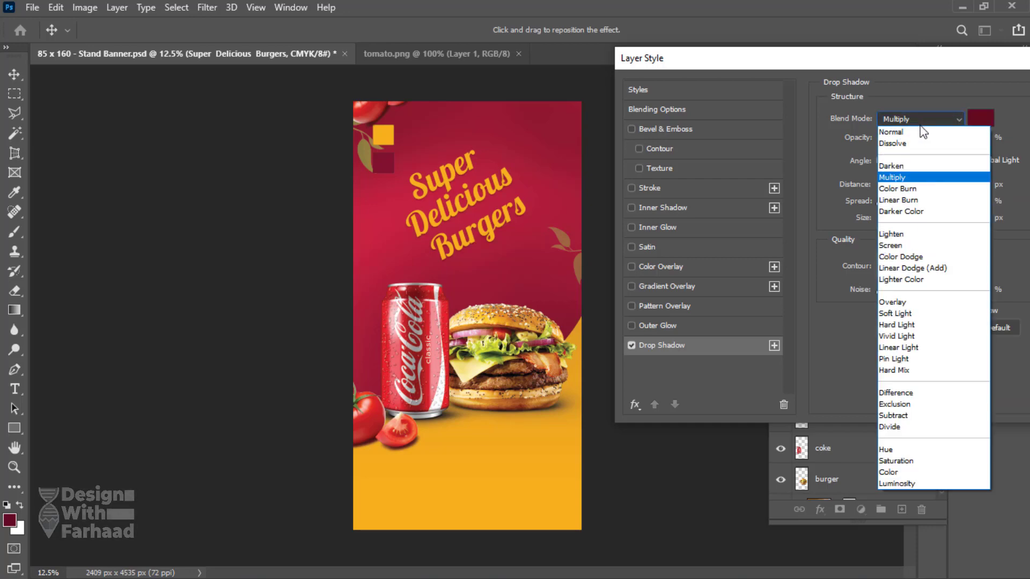
{"action": "left_click", "coordinate": [923, 128]}
{"action": "left_click", "coordinate": [990, 119]}
{"action": "left_click", "coordinate": [748, 193]}
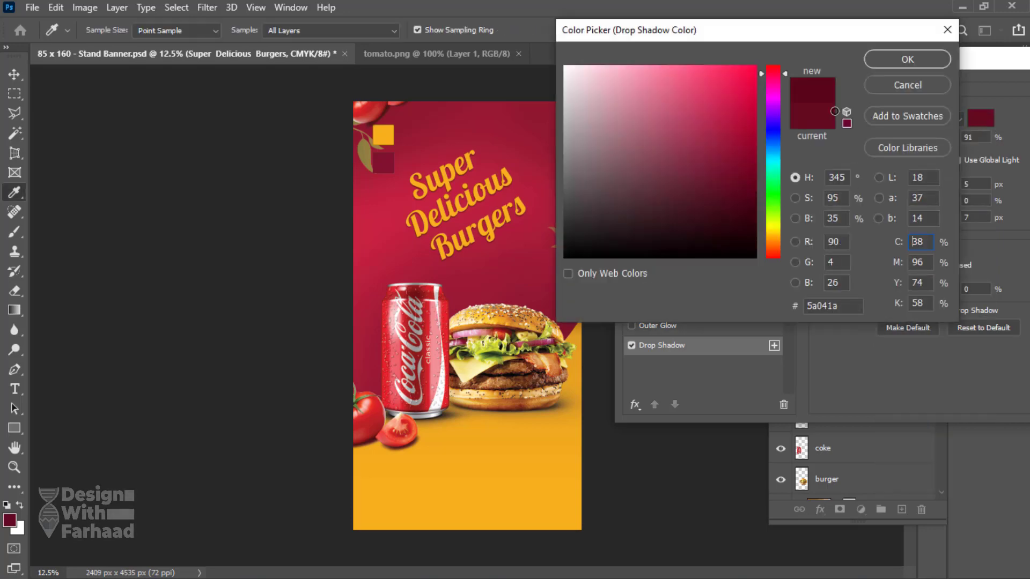
{"action": "left_click", "coordinate": [908, 59]}
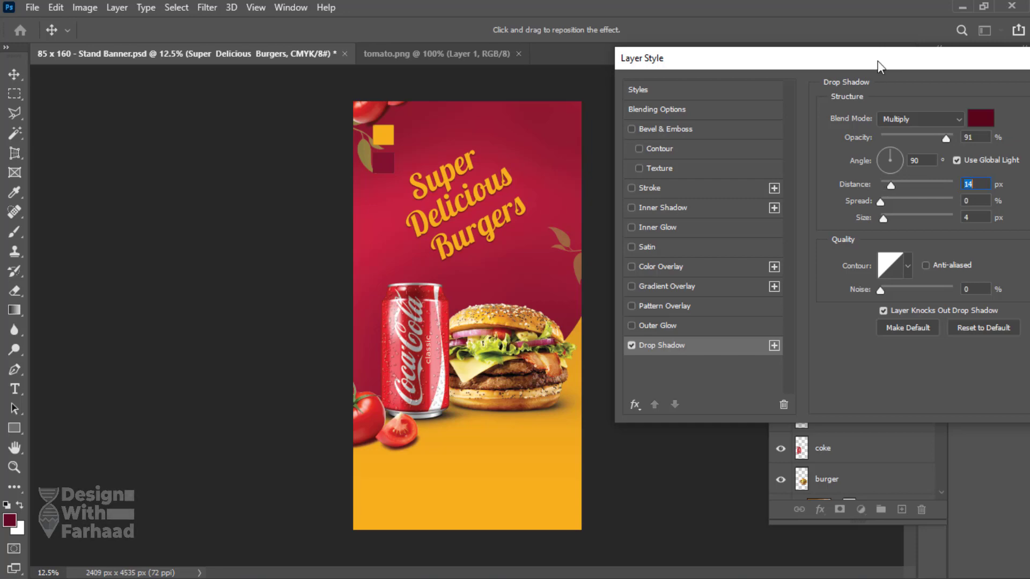
{"action": "left_click", "coordinate": [650, 188]}
{"action": "left_click", "coordinate": [661, 286]}
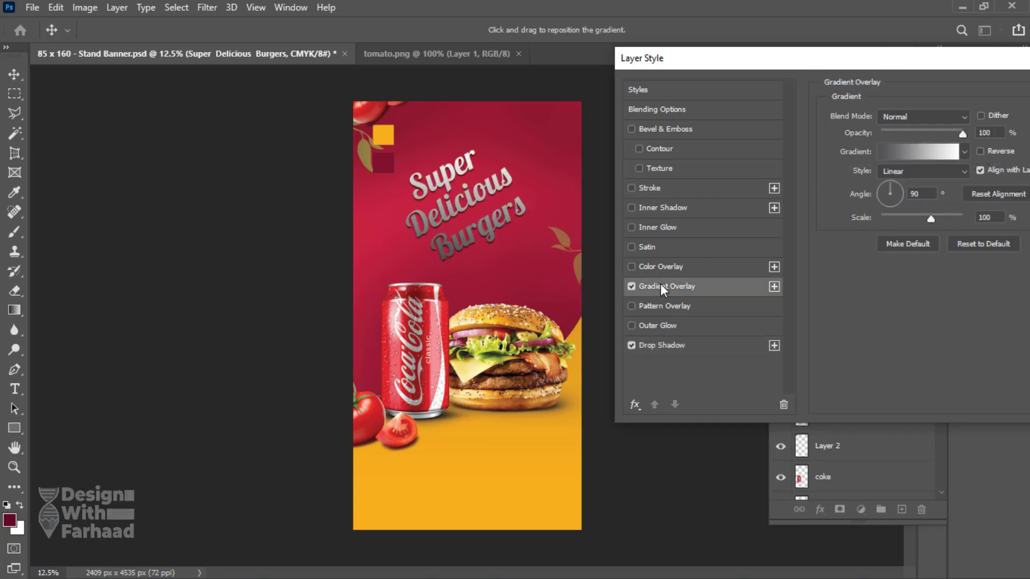
Step: Try several Oranges gradient presets on the headline's overlay
{"action": "left_click", "coordinate": [964, 152]}
{"action": "left_click_drag", "start_coordinate": [999, 275], "coordinate": [998, 413]}
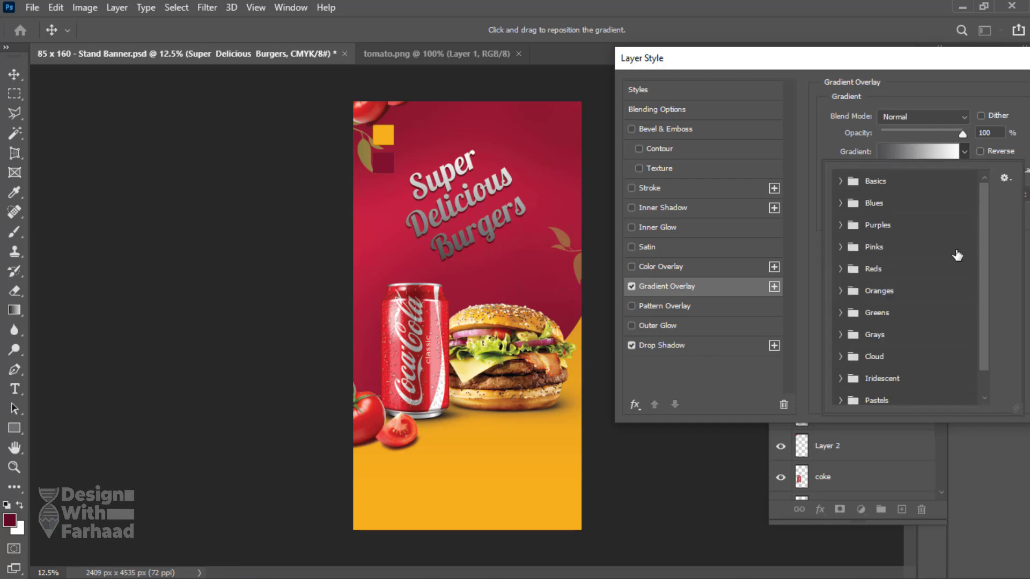
{"action": "left_click", "coordinate": [840, 291]}
{"action": "left_click", "coordinate": [907, 316]}
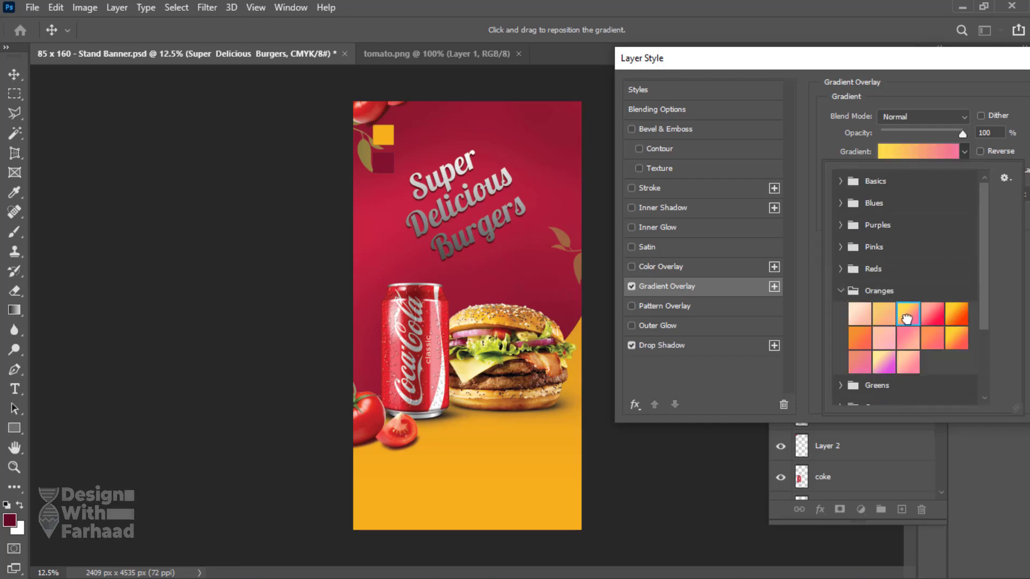
{"action": "left_click", "coordinate": [956, 339]}
{"action": "left_click", "coordinate": [955, 317]}
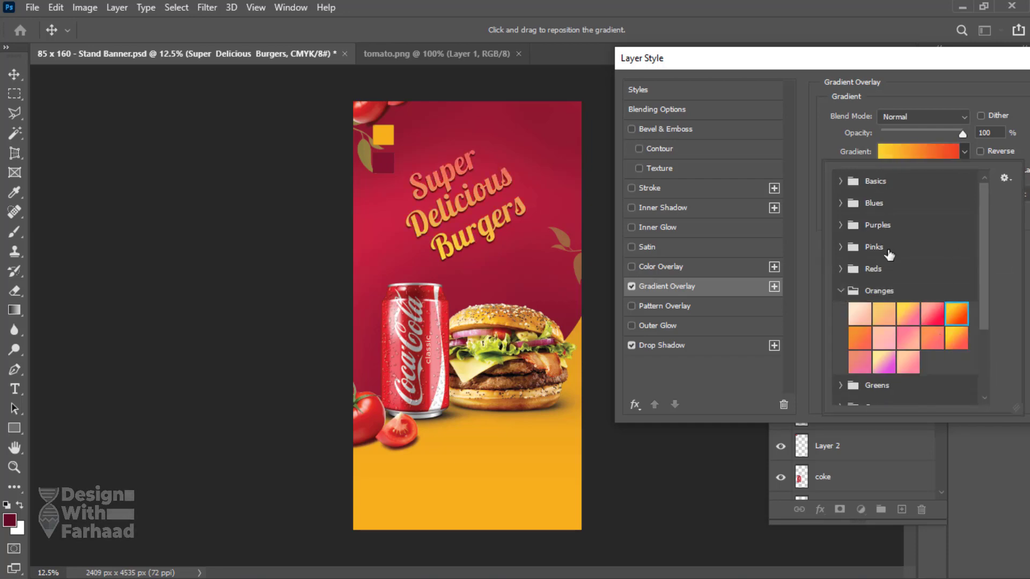
{"action": "scroll", "coordinate": [884, 300], "scroll_direction": "down", "scroll_amount": 3}
{"action": "scroll", "coordinate": [882, 364], "scroll_direction": "up", "scroll_amount": 3}
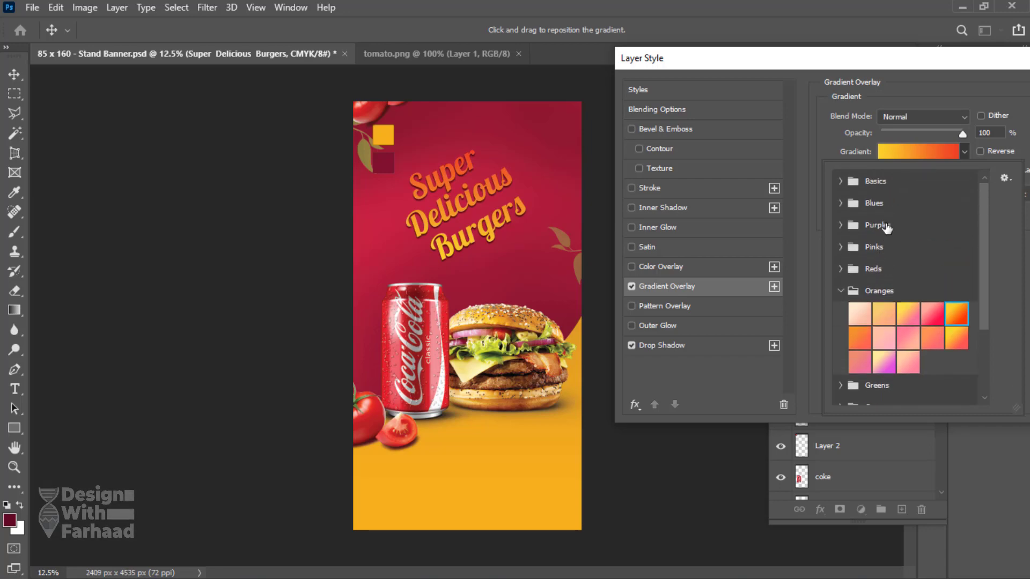
{"action": "scroll", "coordinate": [886, 228], "scroll_direction": "down", "scroll_amount": 3}
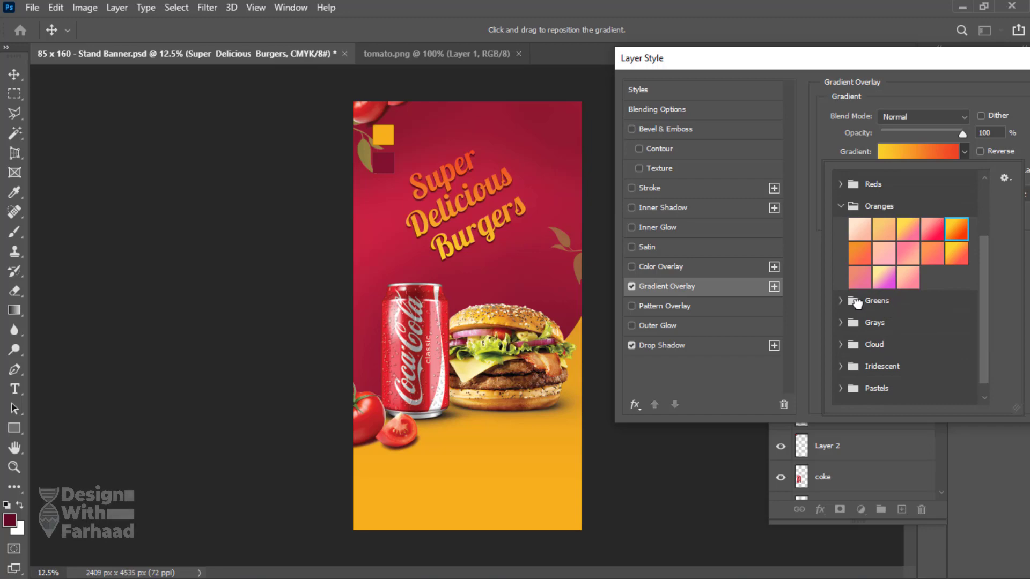
Step: Apply a yellow-green preset from Greens, then toggle Gradient Overlay off and back on to compare
{"action": "left_click", "coordinate": [857, 304]}
{"action": "left_click", "coordinate": [884, 397]}
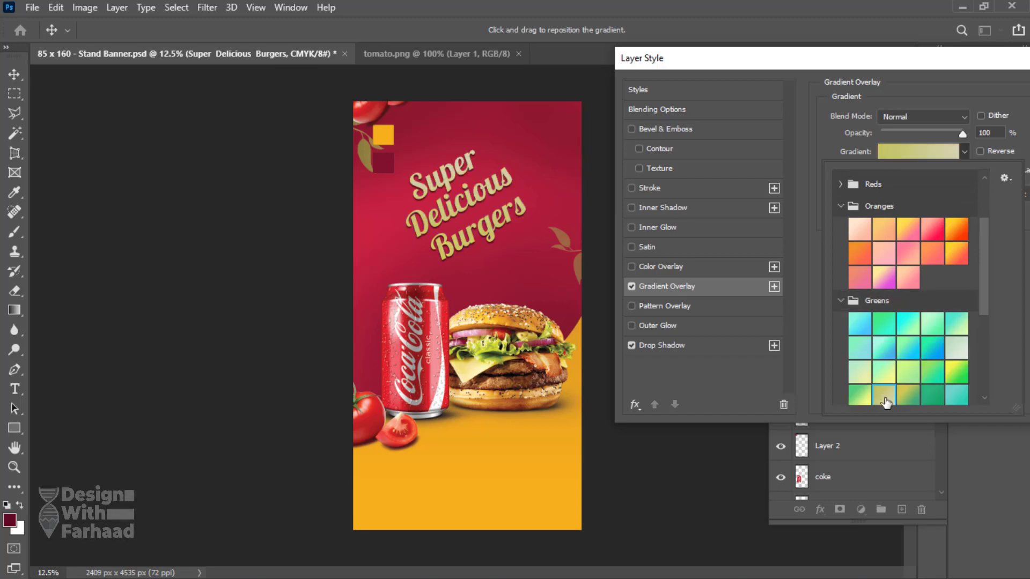
{"action": "left_click", "coordinate": [806, 68]}
{"action": "left_click", "coordinate": [632, 286]}
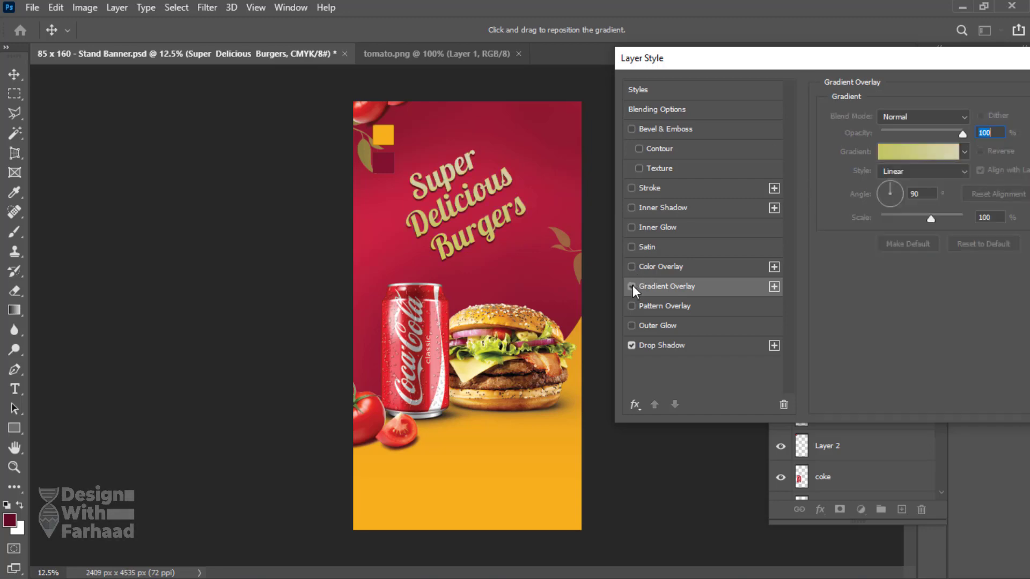
{"action": "left_click", "coordinate": [632, 286]}
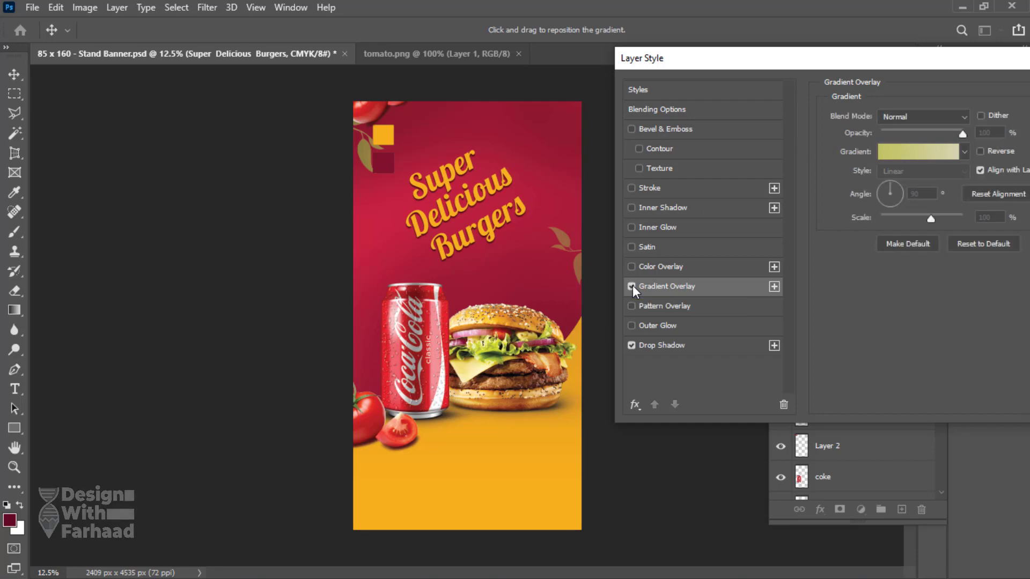
Step: In the Gradient Editor, set the overlay's right colour stop to bright yellow
{"action": "left_click_drag", "start_coordinate": [792, 66], "coordinate": [716, 53]}
{"action": "left_click", "coordinate": [835, 139]}
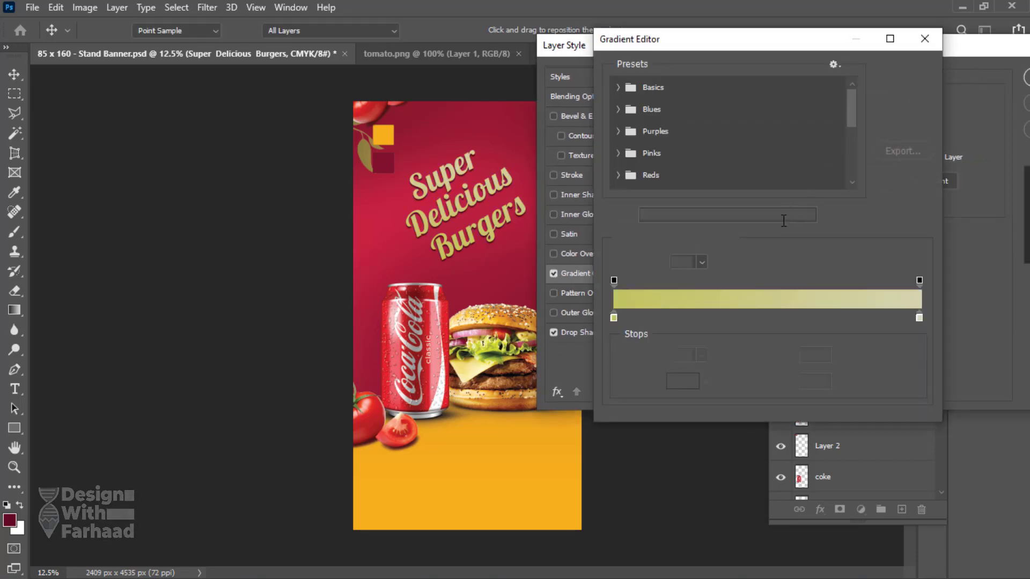
{"action": "left_click", "coordinate": [919, 318]}
{"action": "left_click", "coordinate": [682, 381]}
{"action": "left_click", "coordinate": [461, 483]}
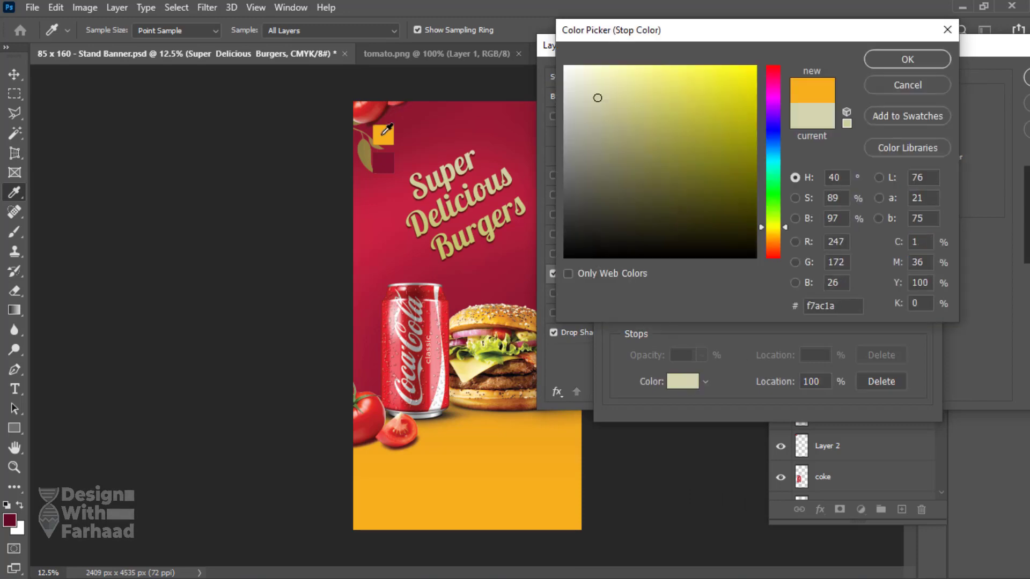
{"action": "left_click_drag", "start_coordinate": [674, 81], "coordinate": [669, 63]}
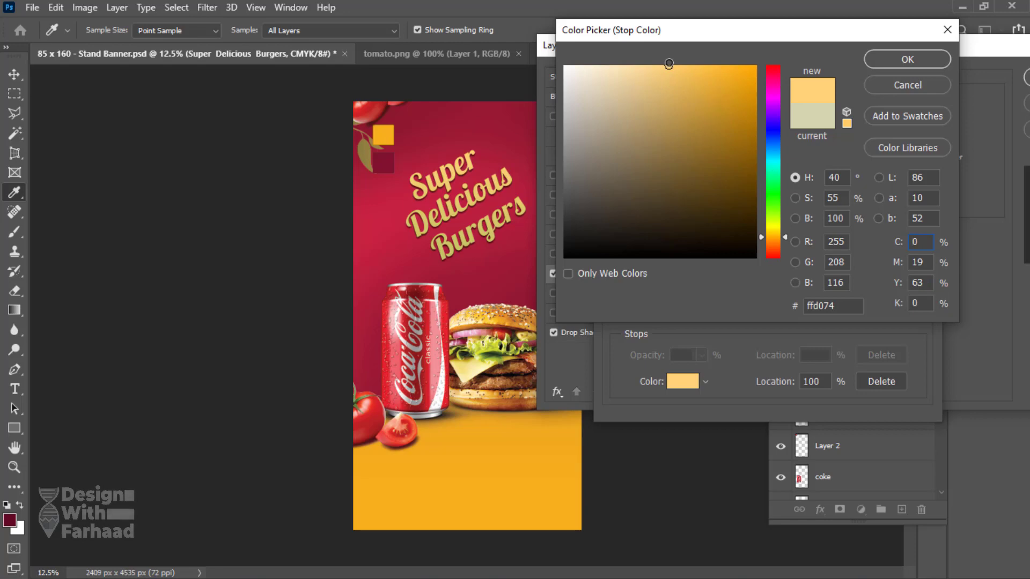
{"action": "left_click", "coordinate": [775, 227]}
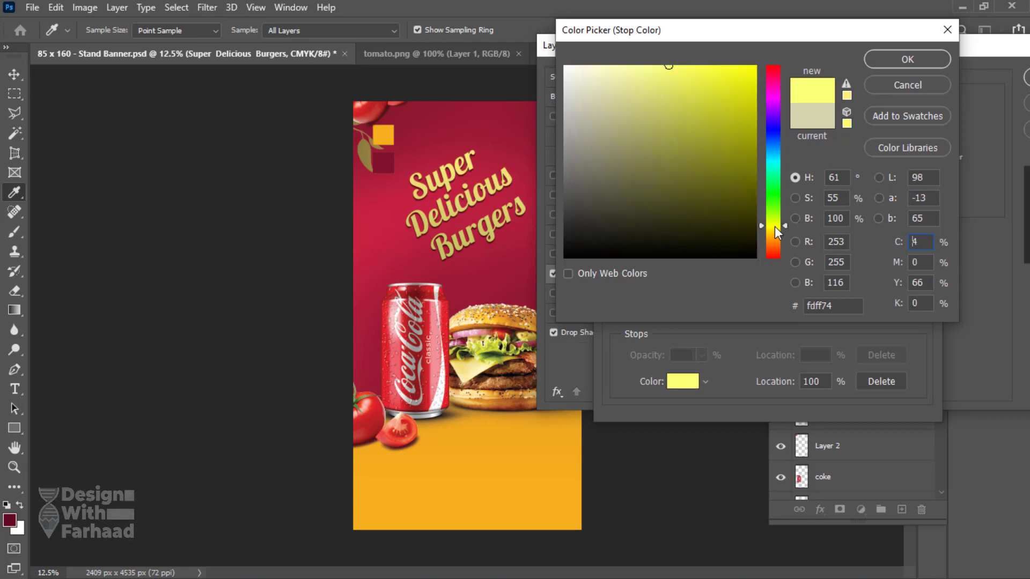
{"action": "left_click", "coordinate": [731, 68]}
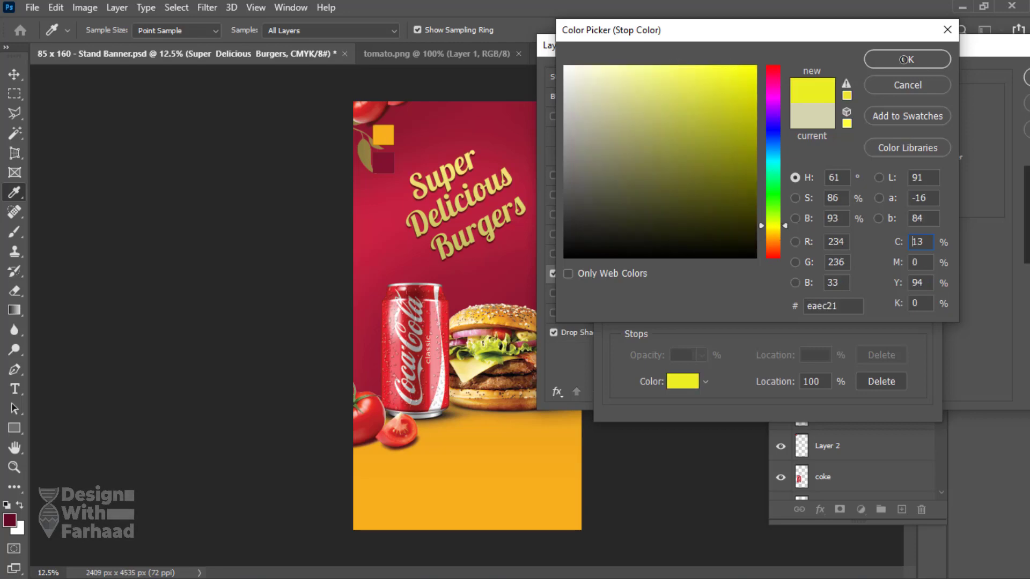
{"action": "left_click", "coordinate": [903, 59]}
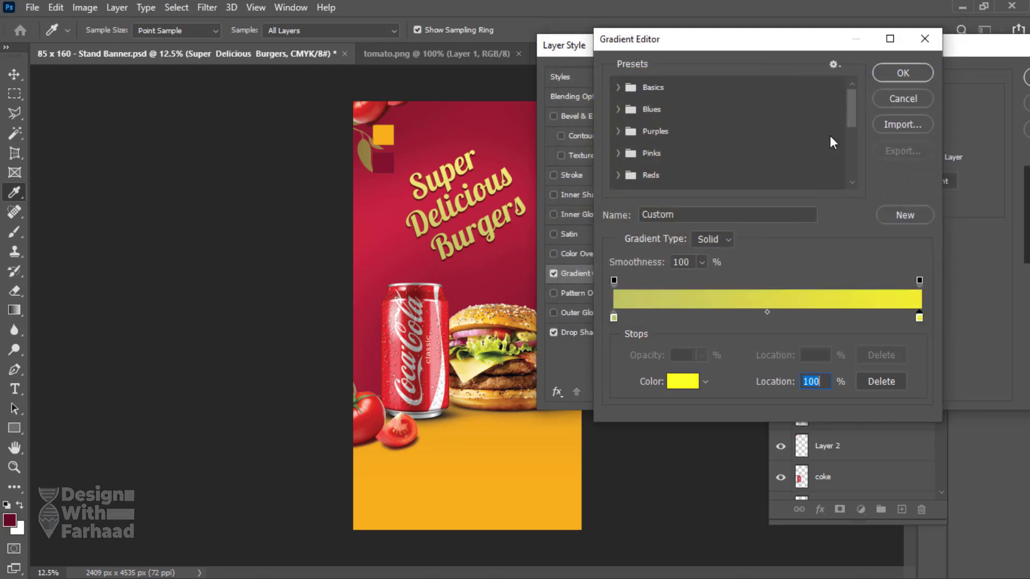
Step: Set the left stop to the sampled orange f7ac1a and confirm the gradient and layer style
{"action": "left_click", "coordinate": [616, 318]}
{"action": "left_click", "coordinate": [681, 381]}
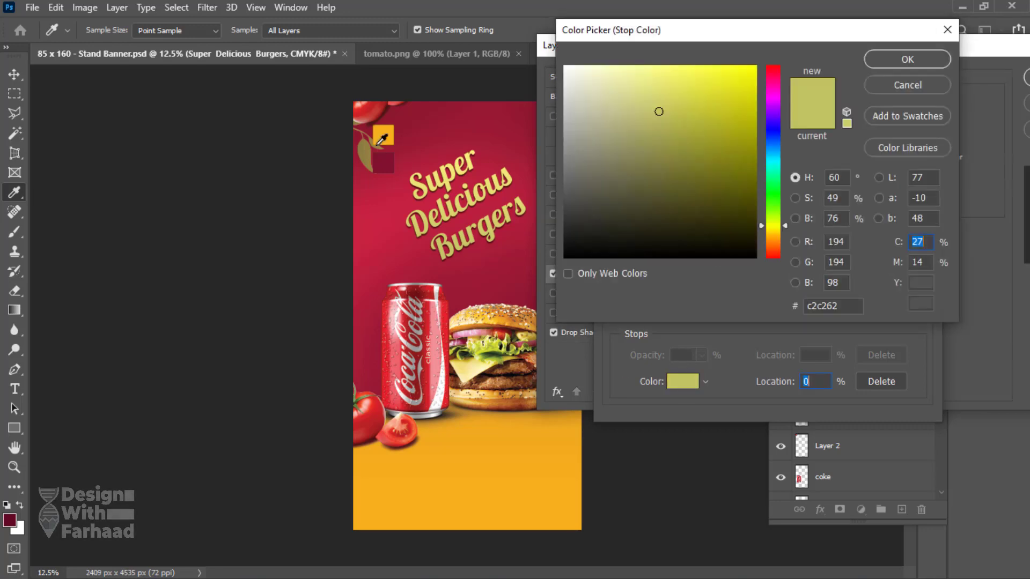
{"action": "left_click", "coordinate": [384, 137]}
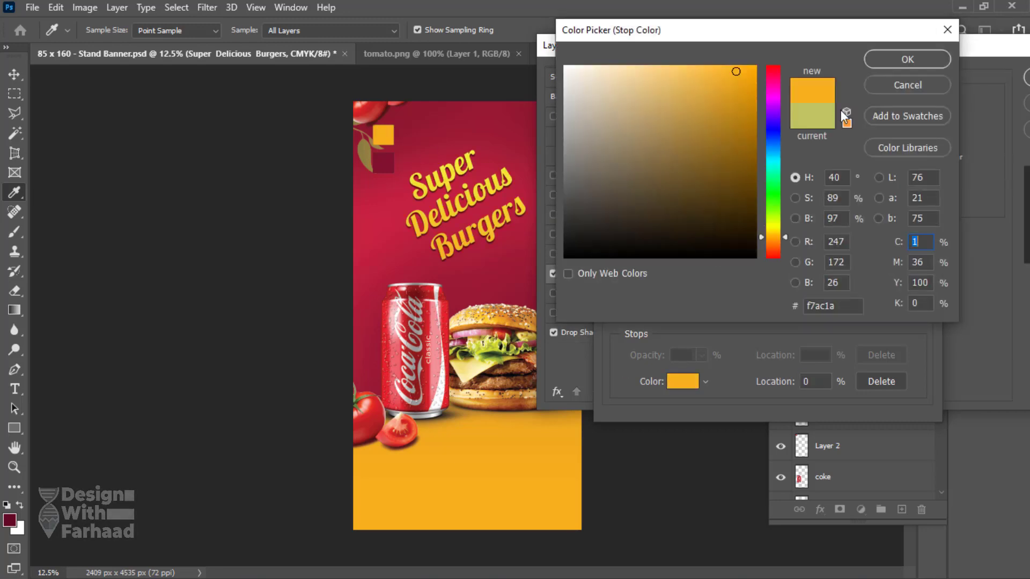
{"action": "left_click", "coordinate": [925, 59]}
{"action": "left_click", "coordinate": [885, 72]}
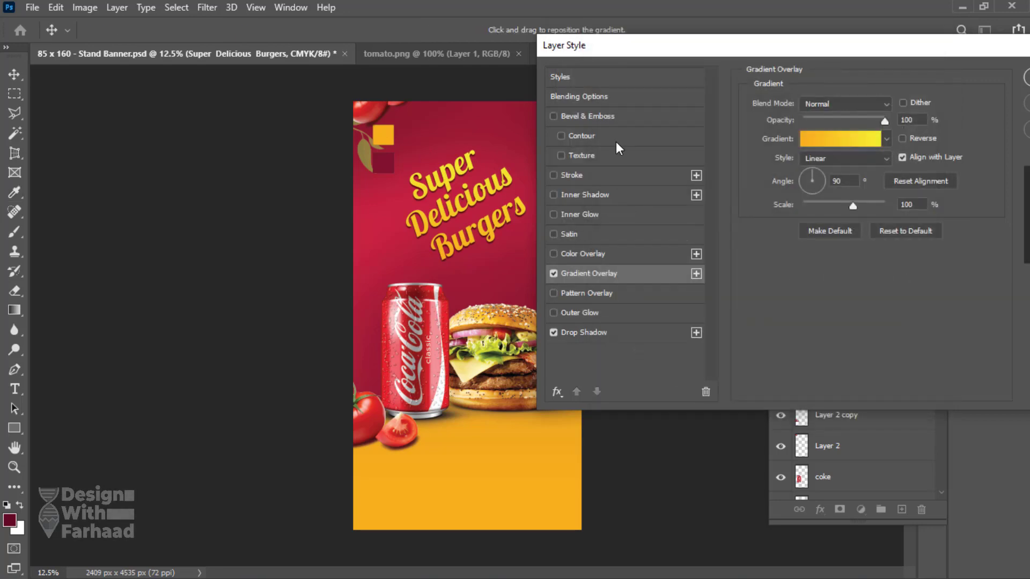
{"action": "left_click", "coordinate": [1026, 78]}
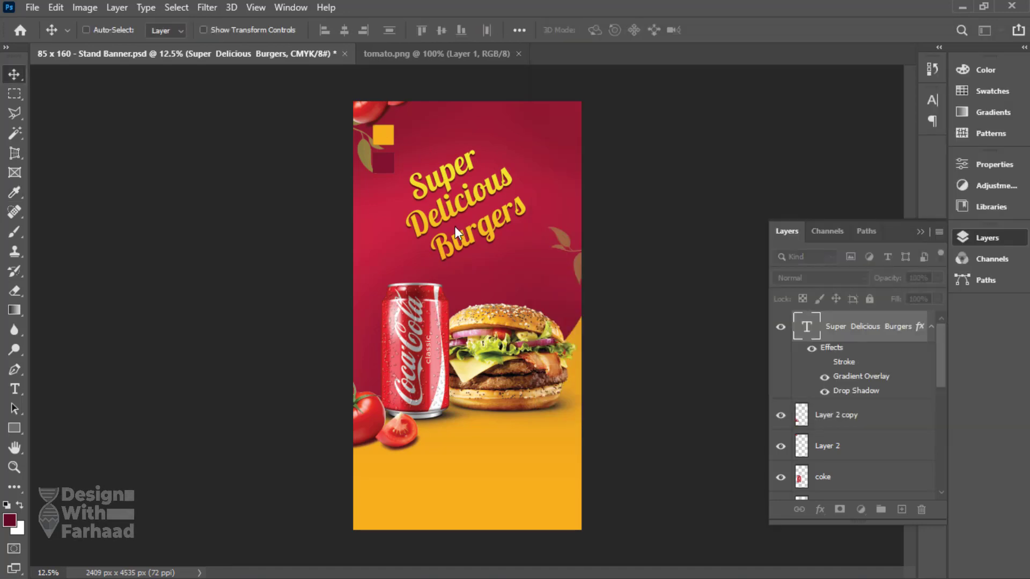
Step: Scale the headline up to about 124%, reposition it, and save the banner
{"action": "key", "text": "ctrl+t"}
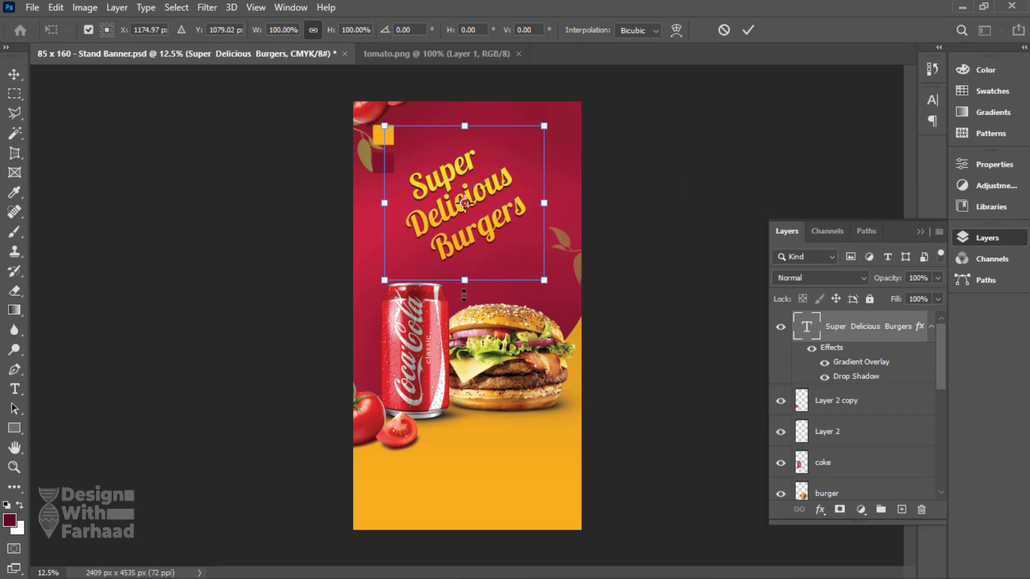
{"action": "left_click_drag", "start_coordinate": [464, 295], "coordinate": [464, 331]}
{"action": "mouse_move", "coordinate": [499, 226]}
{"action": "left_mouse_down"}
{"action": "mouse_move", "coordinate": [506, 142]}
{"action": "mouse_move", "coordinate": [518, 214]}
{"action": "mouse_move", "coordinate": [489, 214]}
{"action": "left_mouse_up"}
{"action": "key", "text": "Return"}
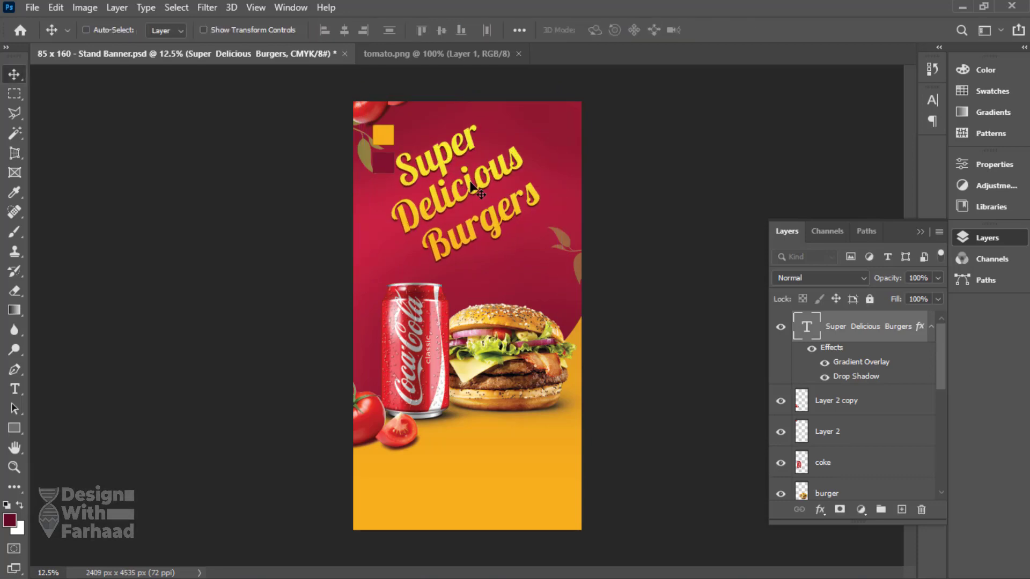
{"action": "left_click", "coordinate": [32, 8]}
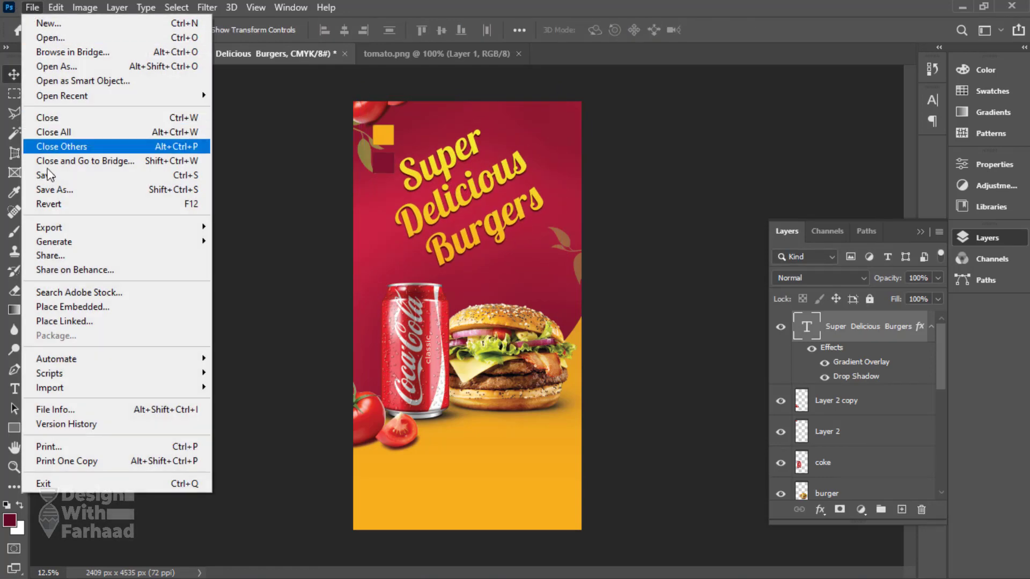
{"action": "left_click", "coordinate": [48, 173]}
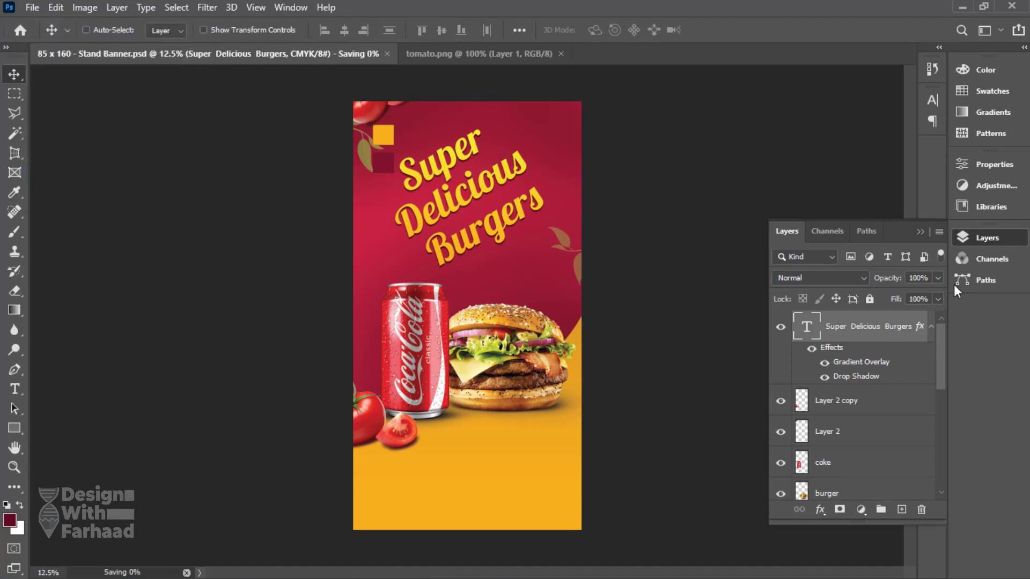
Step: Hide the color code group and move the Layer 2 tomato to the top-right corner
{"action": "right_click", "coordinate": [391, 145]}
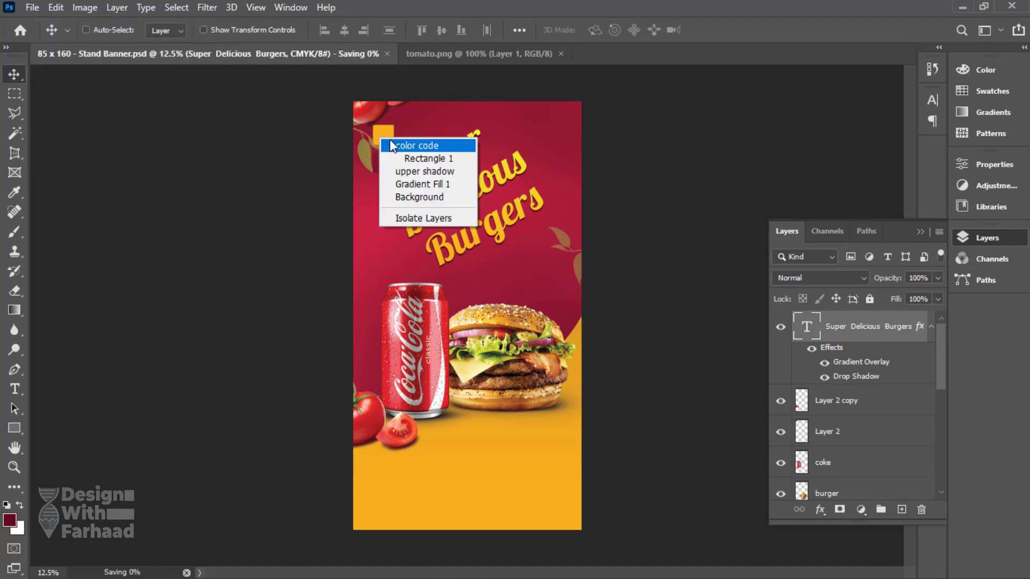
{"action": "left_click", "coordinate": [400, 146]}
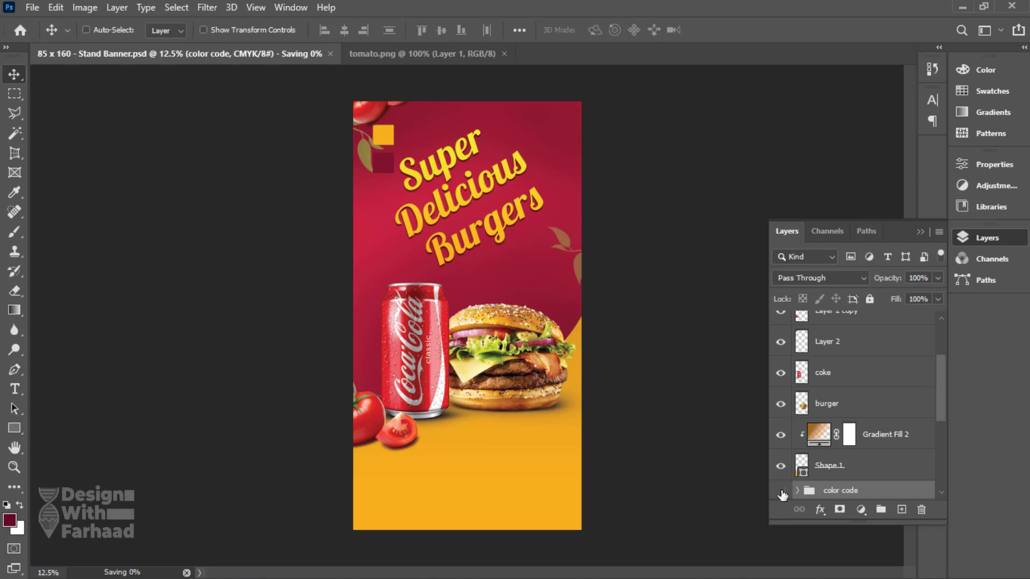
{"action": "left_click", "coordinate": [781, 490]}
{"action": "right_click", "coordinate": [359, 104]}
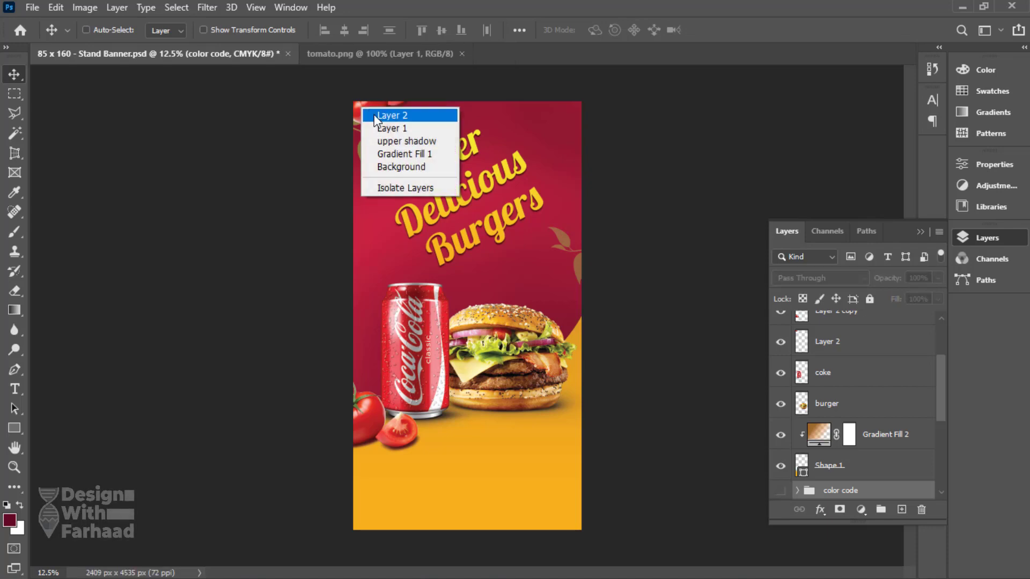
{"action": "left_click", "coordinate": [369, 110]}
{"action": "left_click_drag", "start_coordinate": [361, 131], "coordinate": [555, 133]}
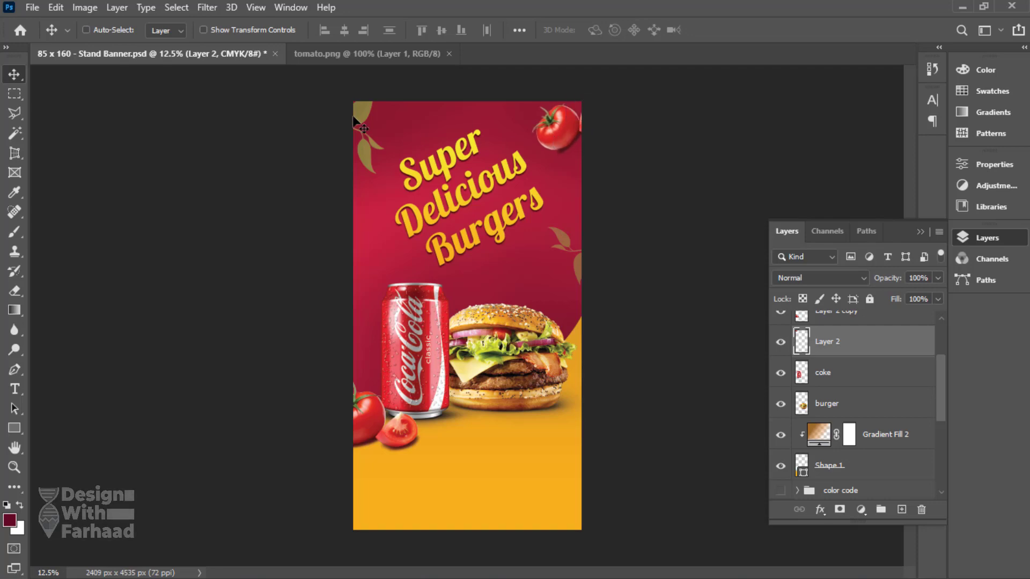
Step: Move the Layer 1 leaf beside the can, raise its opacity to 86%, and save
{"action": "right_click", "coordinate": [366, 111]}
{"action": "left_click", "coordinate": [382, 115]}
{"action": "left_click_drag", "start_coordinate": [364, 130], "coordinate": [365, 388]}
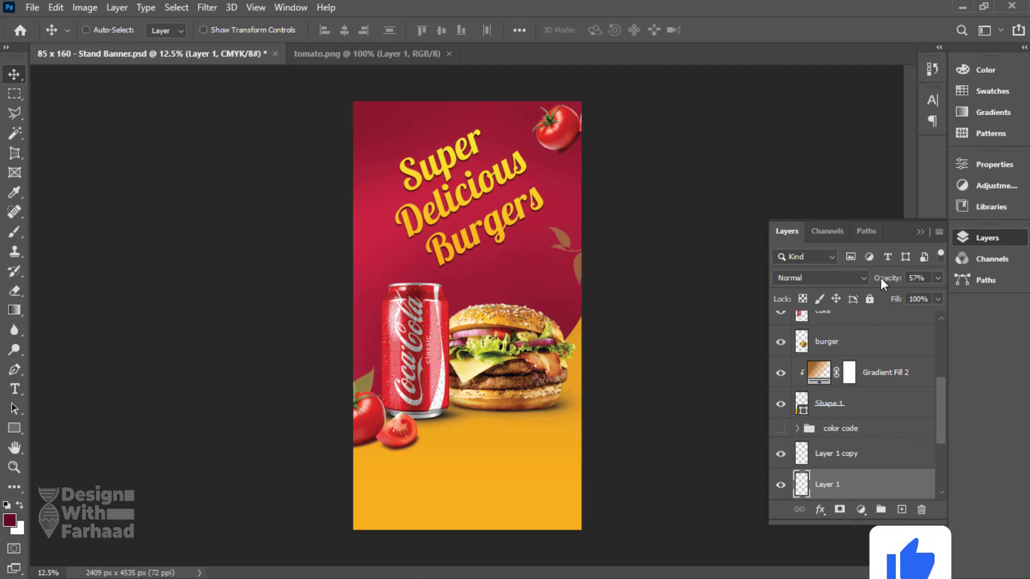
{"action": "left_click_drag", "start_coordinate": [880, 277], "coordinate": [911, 280]}
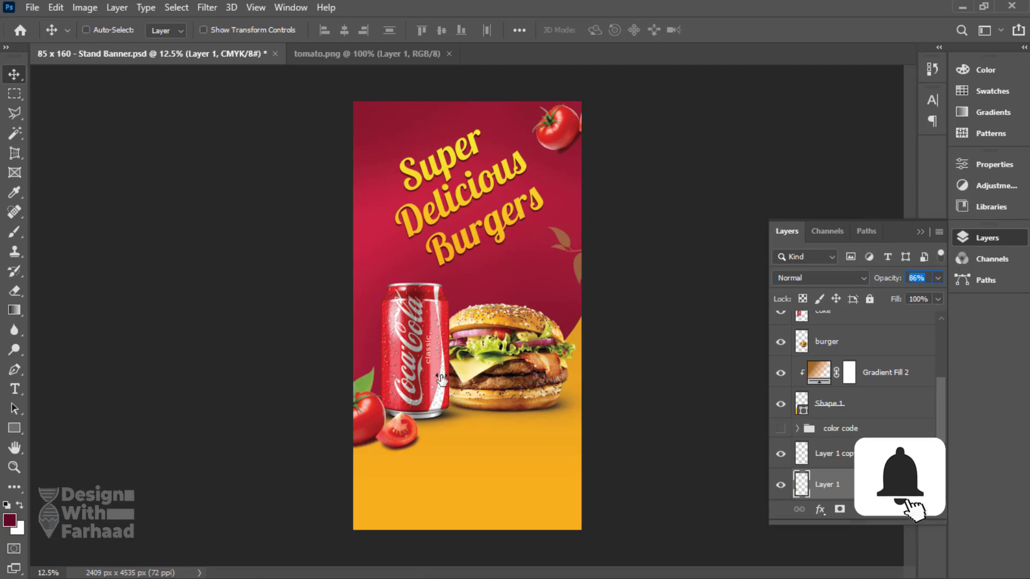
{"action": "left_click_drag", "start_coordinate": [372, 391], "coordinate": [369, 377]}
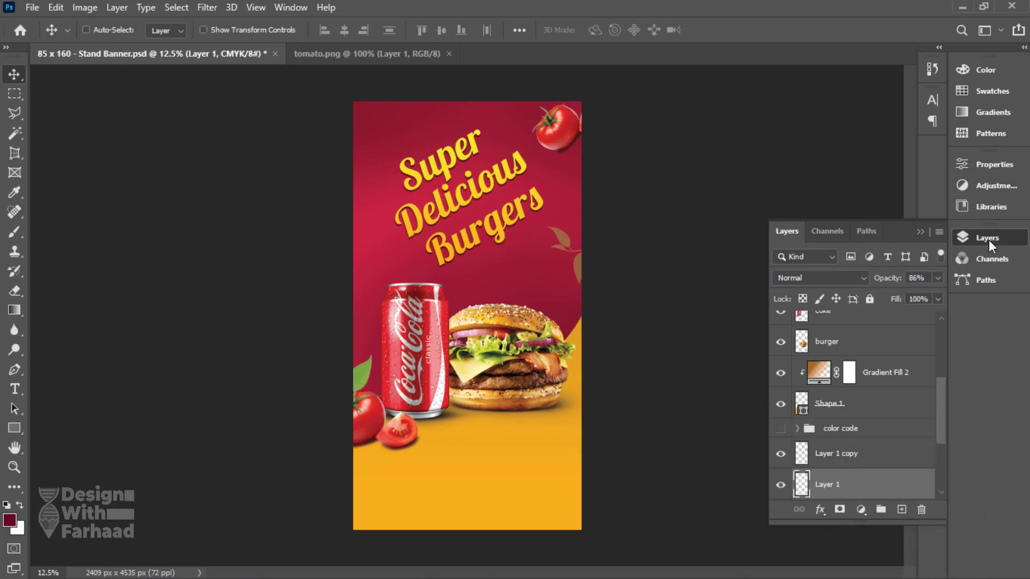
{"action": "key", "text": "ctrl+s"}
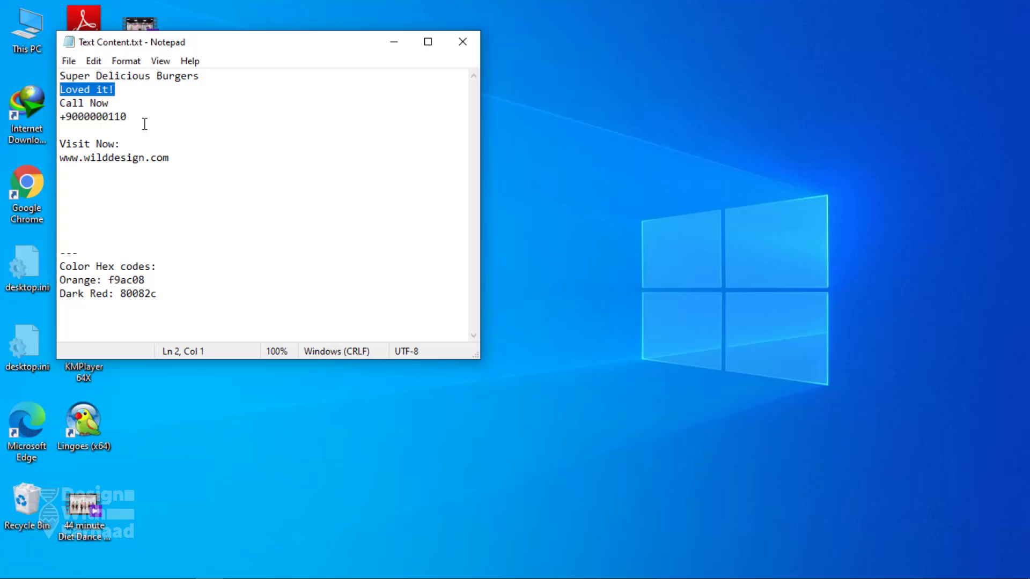
Step: Paste the copied 'Loved it!' text as a new text layer below the burger
{"action": "left_click_drag", "start_coordinate": [142, 91], "coordinate": [59, 89]}
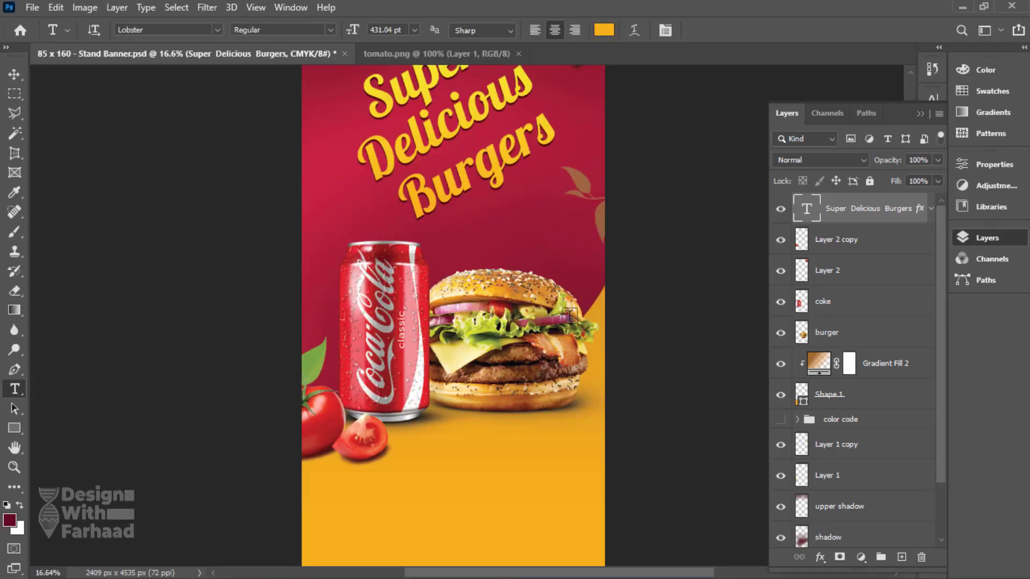
{"action": "scroll", "coordinate": [570, 316], "scroll_direction": "down", "scroll_amount": 3}
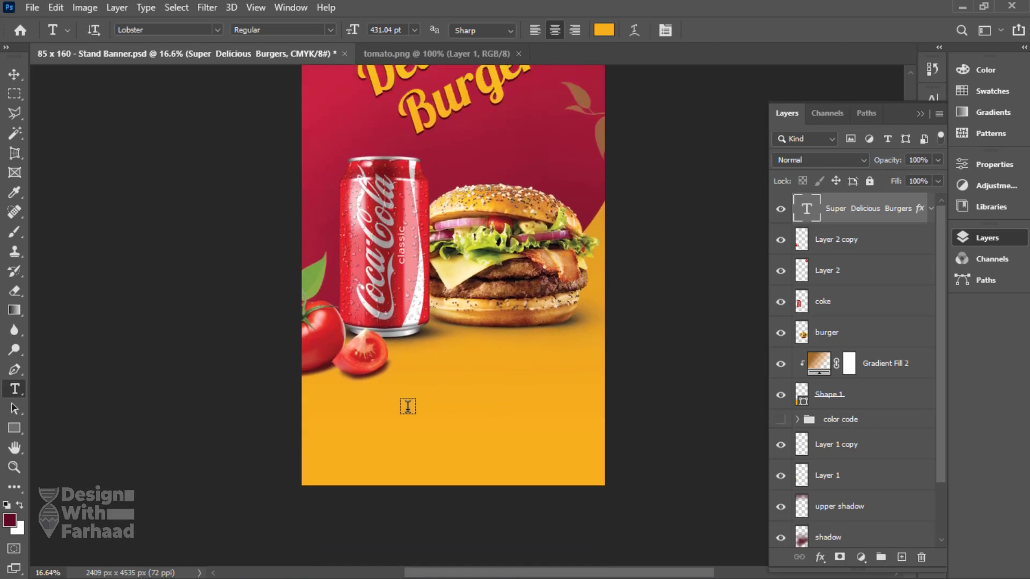
{"action": "left_click", "coordinate": [407, 405]}
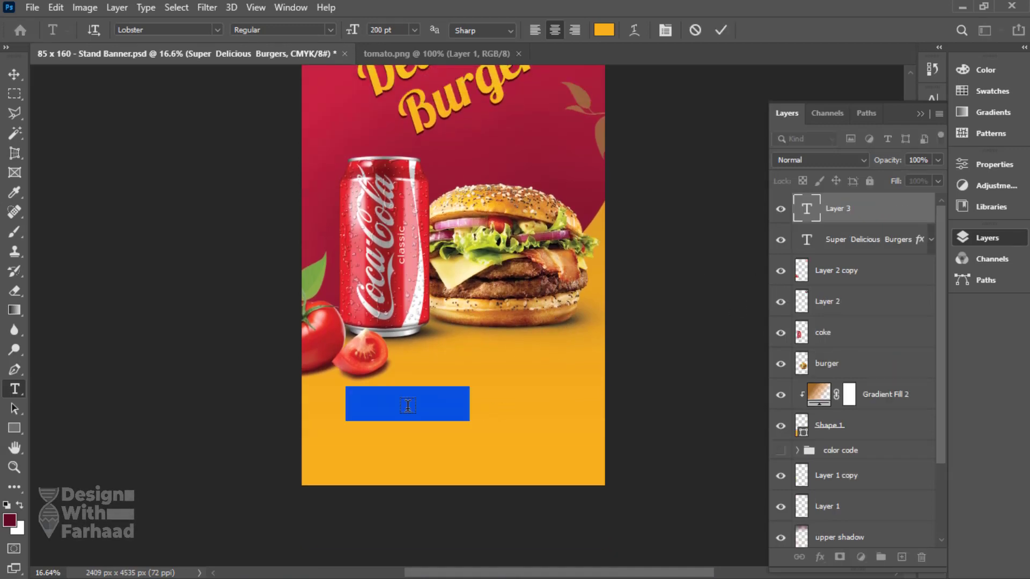
{"action": "left_click", "coordinate": [56, 8]}
{"action": "left_click", "coordinate": [86, 46]}
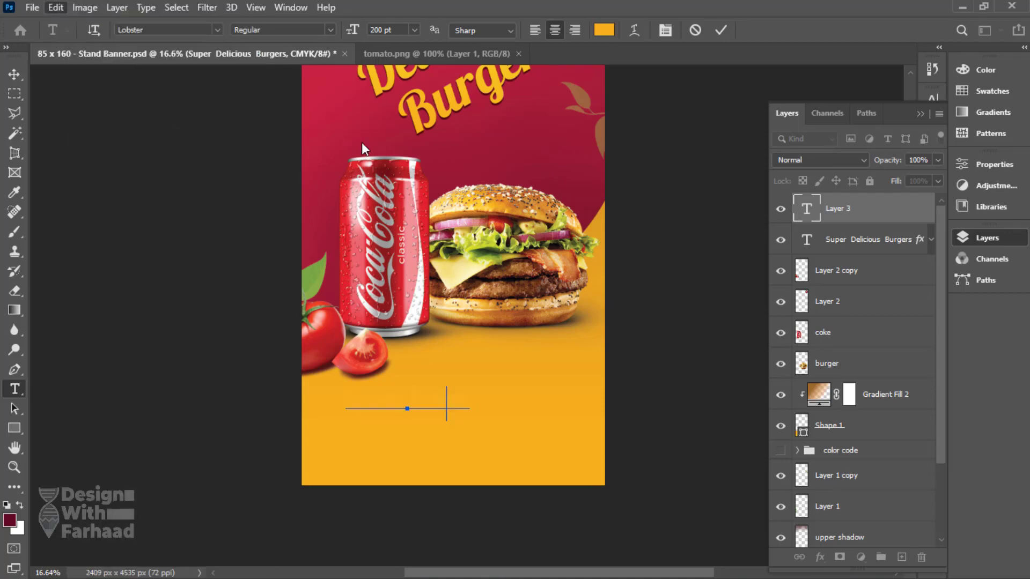
{"action": "left_click", "coordinate": [14, 75]}
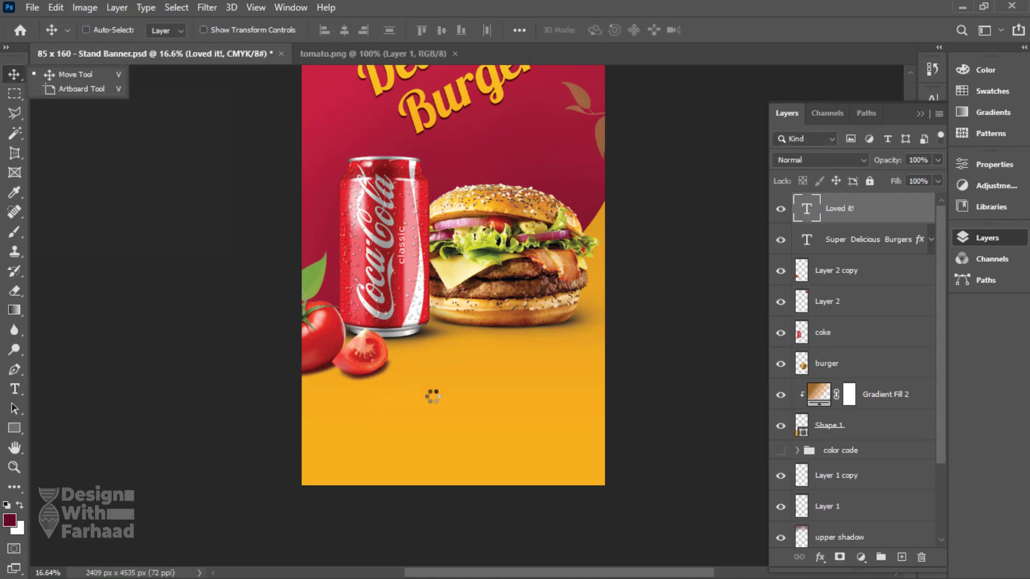
{"action": "left_click_drag", "start_coordinate": [433, 397], "coordinate": [479, 400]}
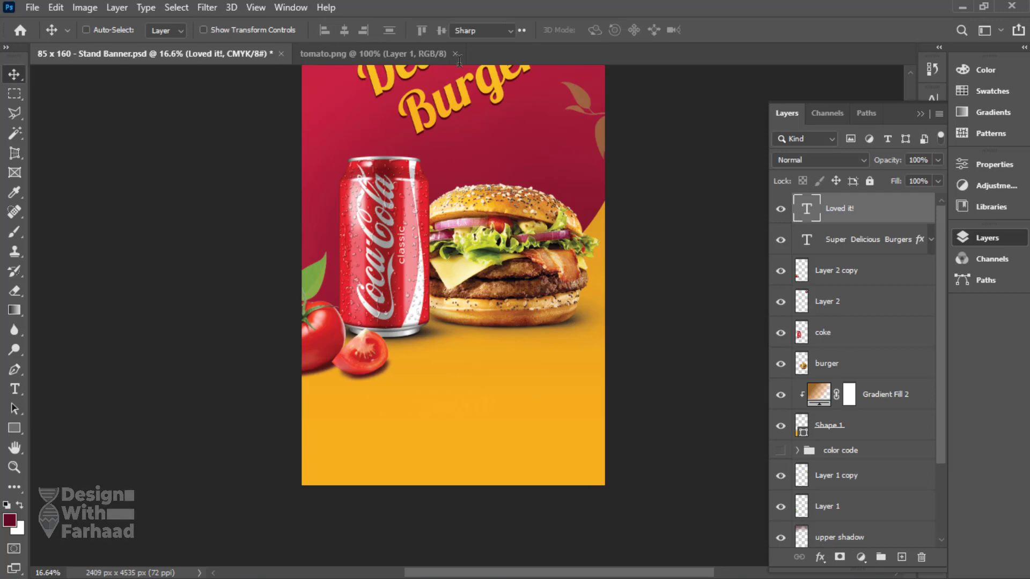
Step: Colour the 'Loved it!' text with crimson sampled from the banner
{"action": "key", "text": "t"}
{"action": "left_click", "coordinate": [605, 31]}
{"action": "left_click", "coordinate": [512, 130]}
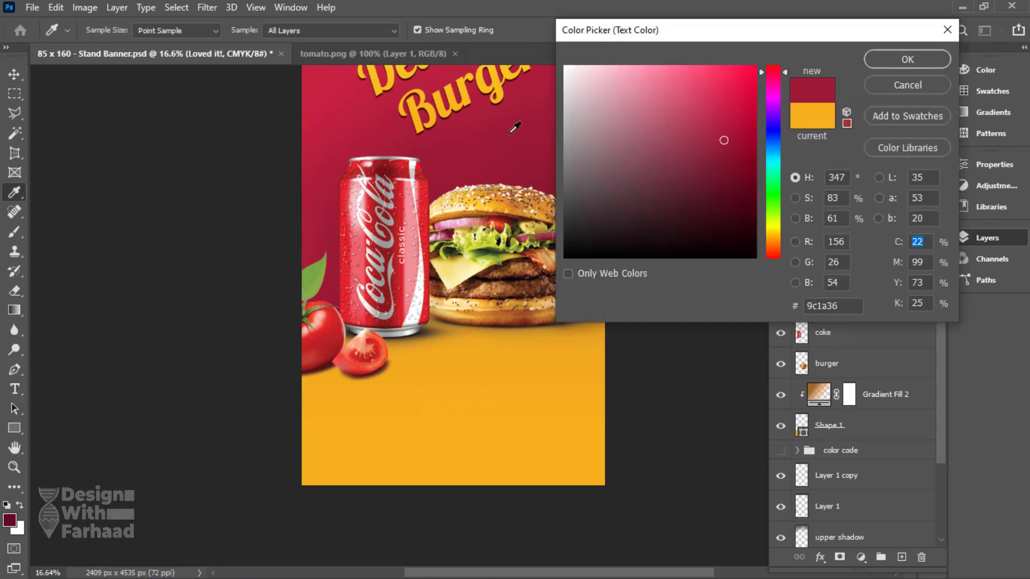
{"action": "left_click", "coordinate": [899, 59]}
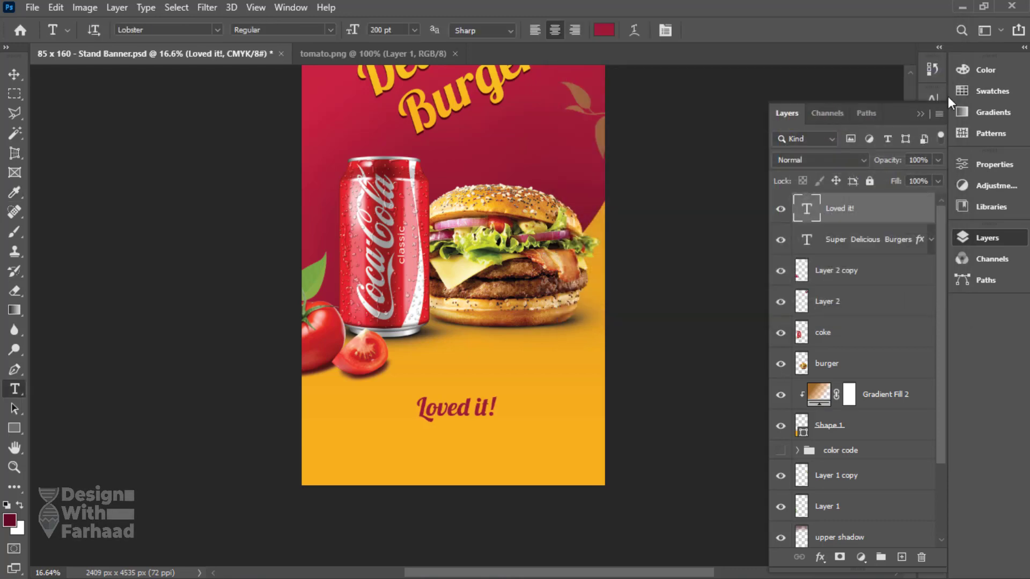
Step: Enlarge 'Loved it!' to about 161% and move it slightly lower in the yellow area
{"action": "left_click", "coordinate": [16, 77]}
{"action": "key", "text": "ctrl+t"}
{"action": "left_click_drag", "start_coordinate": [498, 392], "coordinate": [545, 373]}
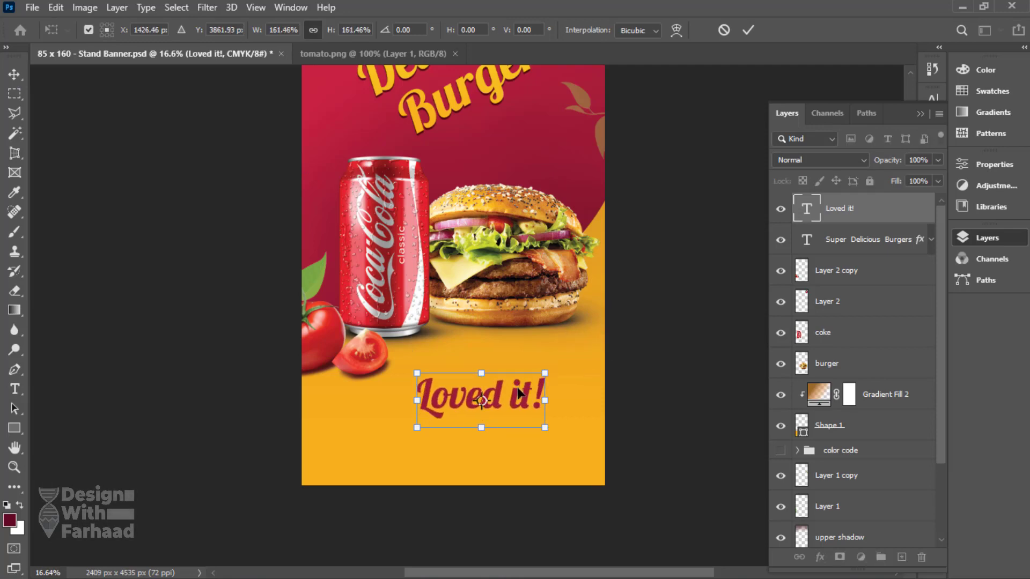
{"action": "key", "text": "Return"}
{"action": "left_click_drag", "start_coordinate": [499, 402], "coordinate": [497, 413]}
{"action": "scroll", "coordinate": [496, 413], "scroll_direction": "up", "scroll_amount": 2}
{"action": "scroll", "coordinate": [495, 411], "scroll_direction": "up", "scroll_amount": 3}
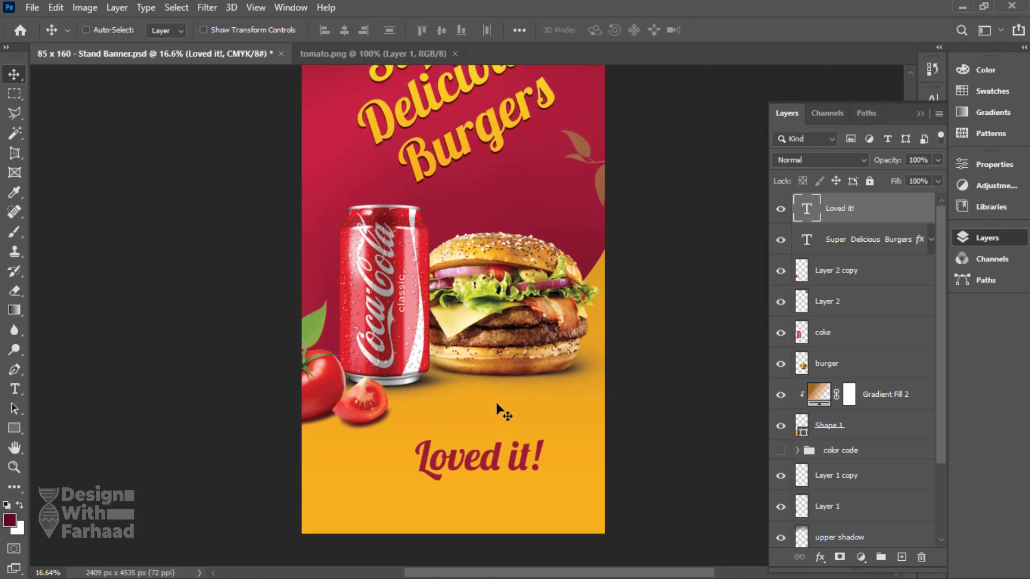
{"action": "scroll", "coordinate": [497, 403], "scroll_direction": "down", "scroll_amount": 2}
{"action": "left_click_drag", "start_coordinate": [20, 111], "coordinate": [67, 127]}
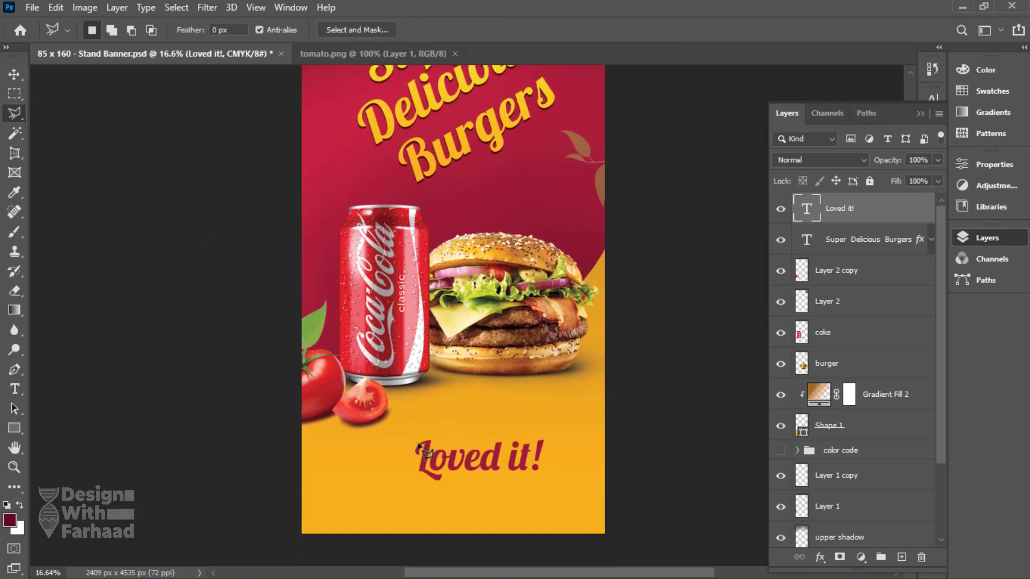
Step: Draw a slanted selection around 'Loved it!' and fill it with sampled yellow on a new Layer 3
{"action": "left_click", "coordinate": [411, 436]}
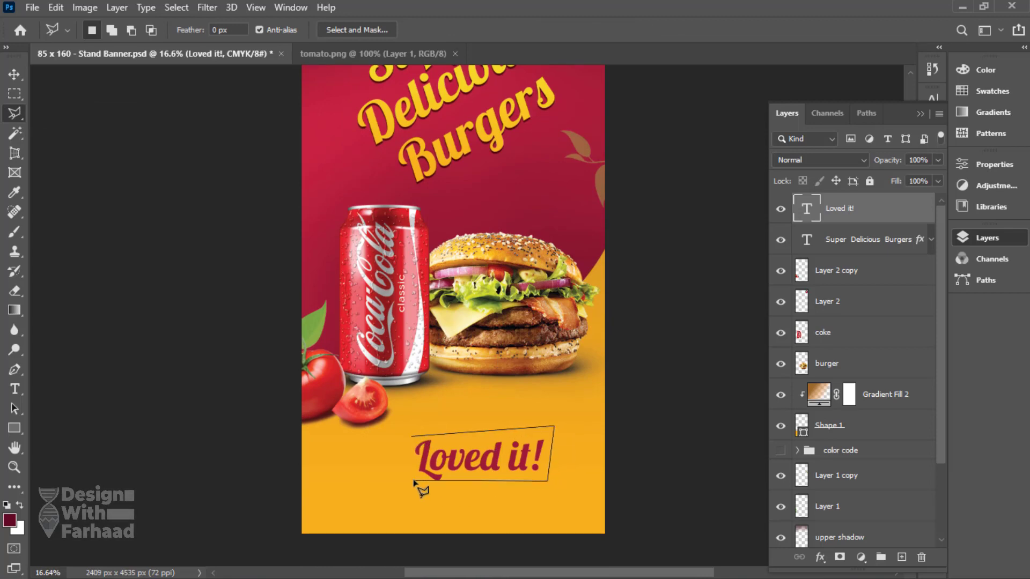
{"action": "left_click", "coordinate": [541, 493]}
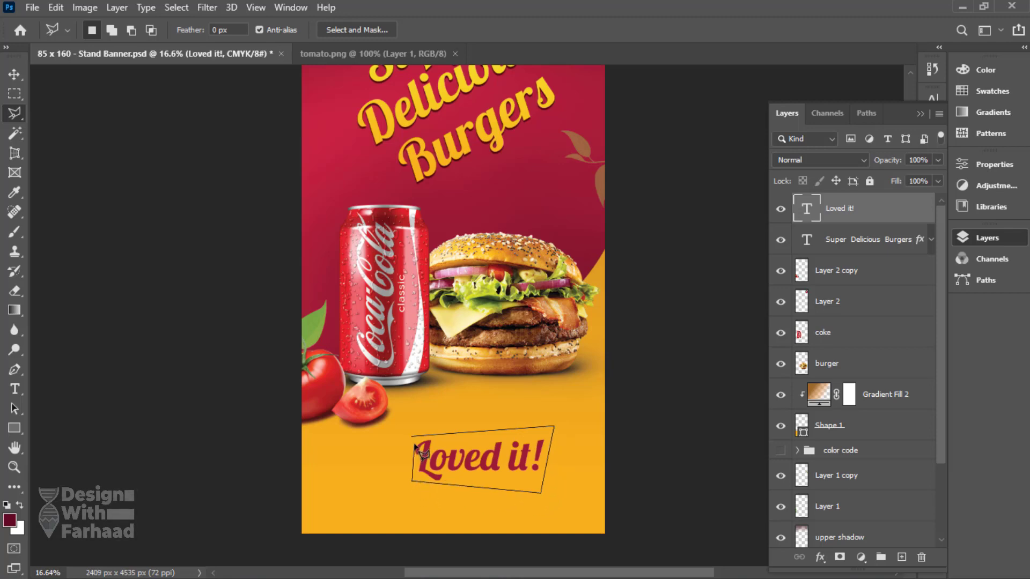
{"action": "left_click", "coordinate": [412, 438]}
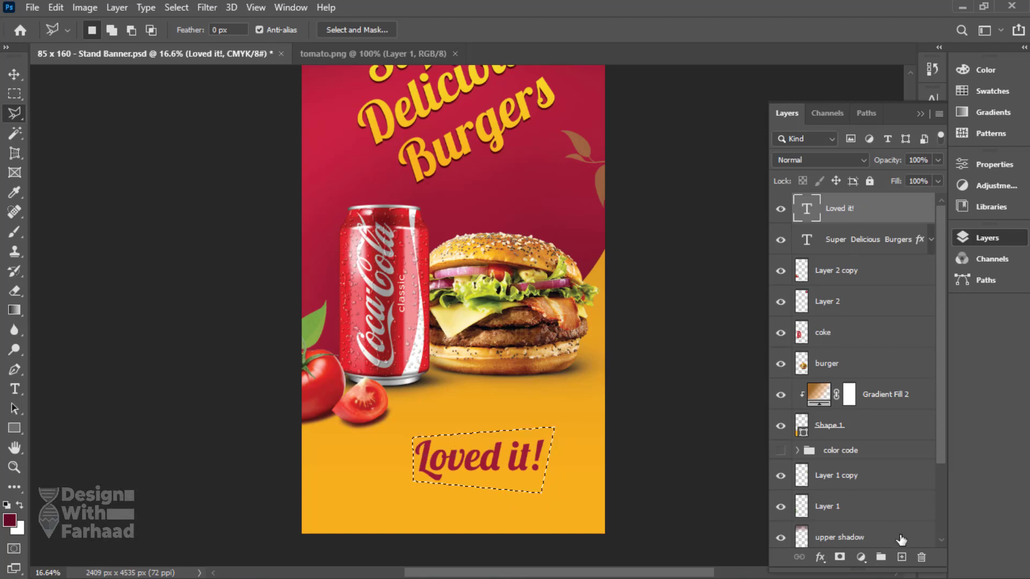
{"action": "left_click", "coordinate": [902, 558]}
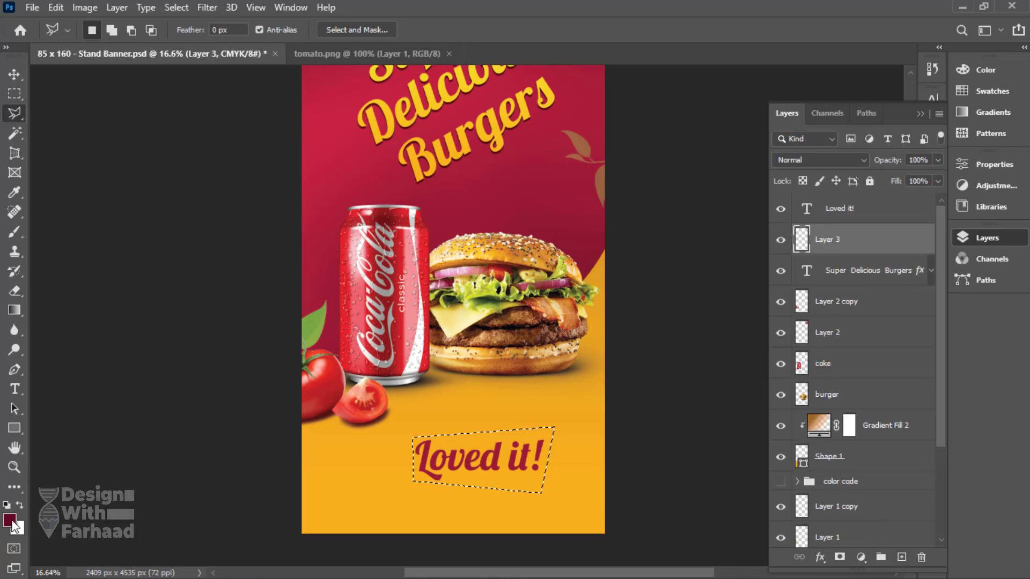
{"action": "left_click", "coordinate": [9, 519]}
{"action": "left_click", "coordinate": [456, 513]}
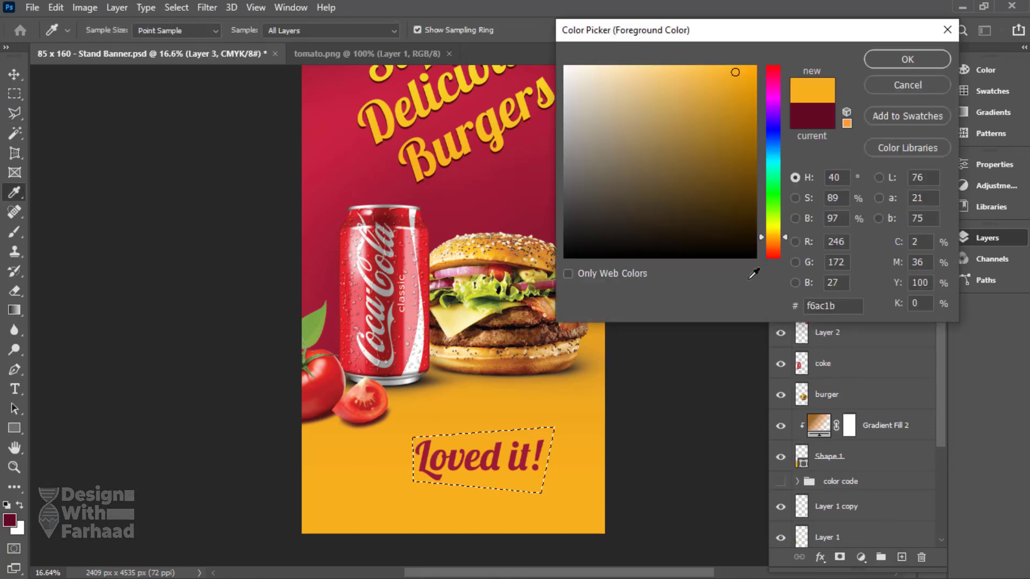
{"action": "left_click", "coordinate": [907, 60]}
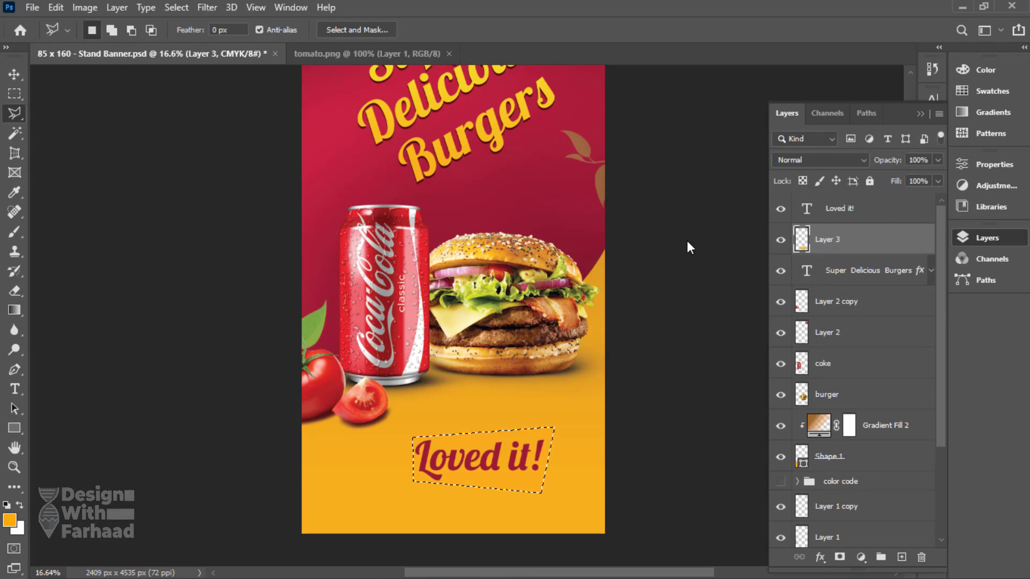
{"action": "key", "text": "alt+BackSpace"}
Step: Deselect, then group the yellow tag and 'Loved it!' text layers as Group 1
{"action": "left_click", "coordinate": [177, 8]}
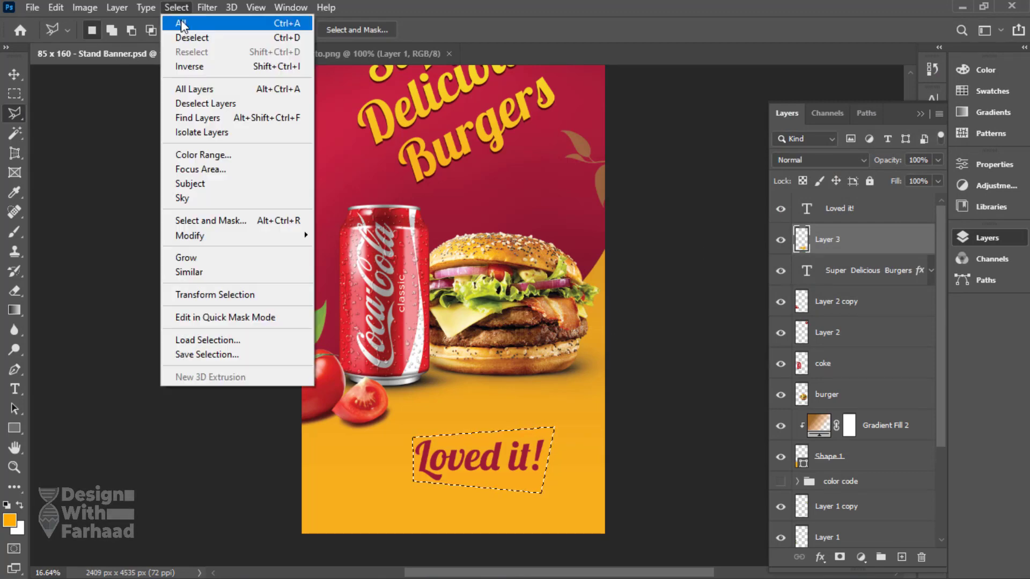
{"action": "left_click", "coordinate": [189, 37]}
{"action": "left_click", "coordinate": [14, 74]}
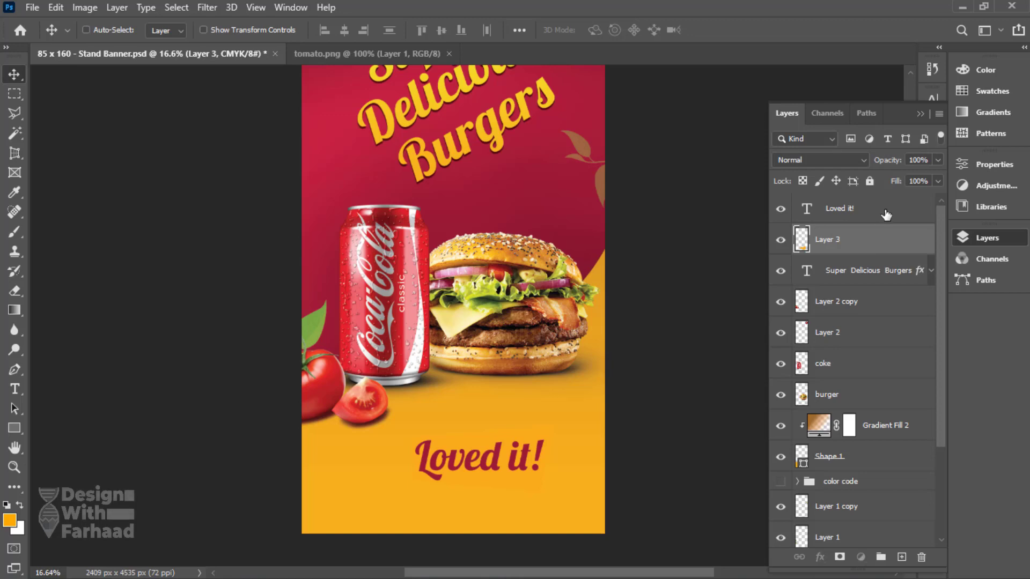
{"action": "left_click", "coordinate": [886, 215], "text": "shift"}
{"action": "key", "text": "ctrl+g"}
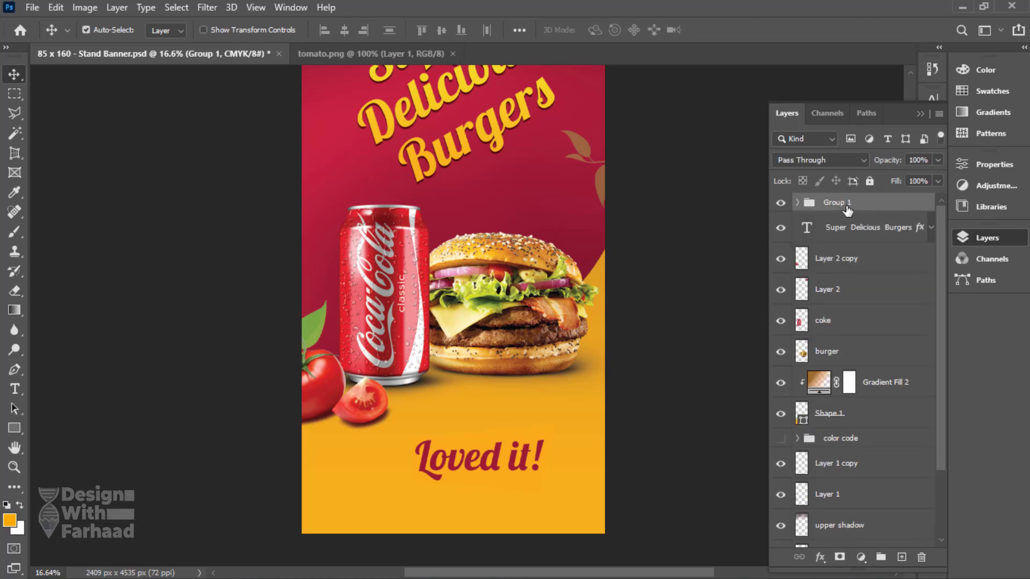
Step: Name the group 'Loved It', rotate it -33.80°, and place it above the can and burger
{"action": "double_click", "coordinate": [847, 208]}
{"action": "key", "text": "ctrl+t"}
{"action": "left_click_drag", "start_coordinate": [518, 455], "coordinate": [542, 199]}
{"action": "left_click_drag", "start_coordinate": [577, 251], "coordinate": [536, 204]}
{"action": "key", "text": "Return"}
{"action": "scroll", "coordinate": [535, 201], "scroll_direction": "up", "scroll_amount": 5}
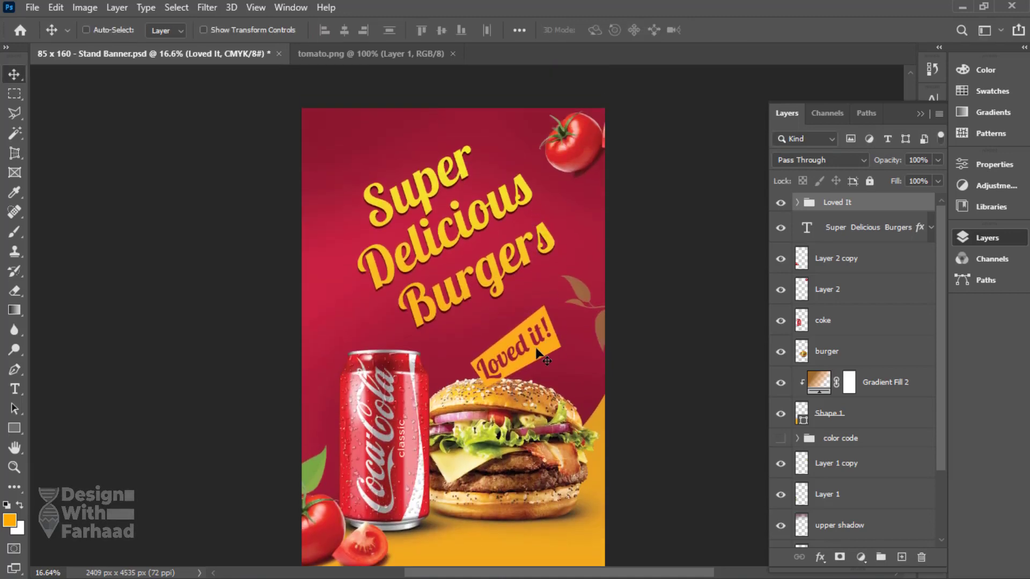
{"action": "left_click_drag", "start_coordinate": [531, 357], "coordinate": [492, 360]}
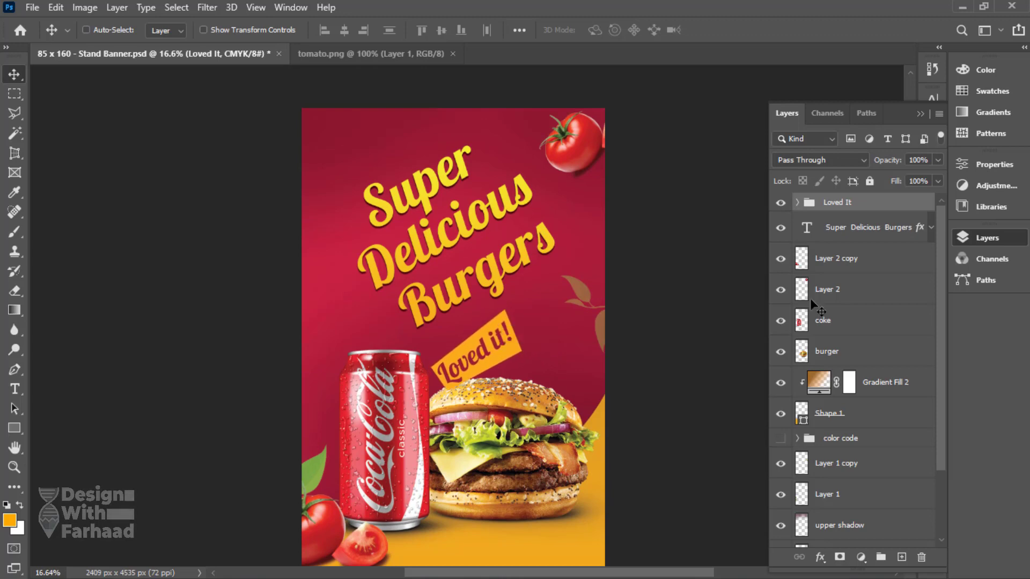
{"action": "left_click", "coordinate": [797, 204]}
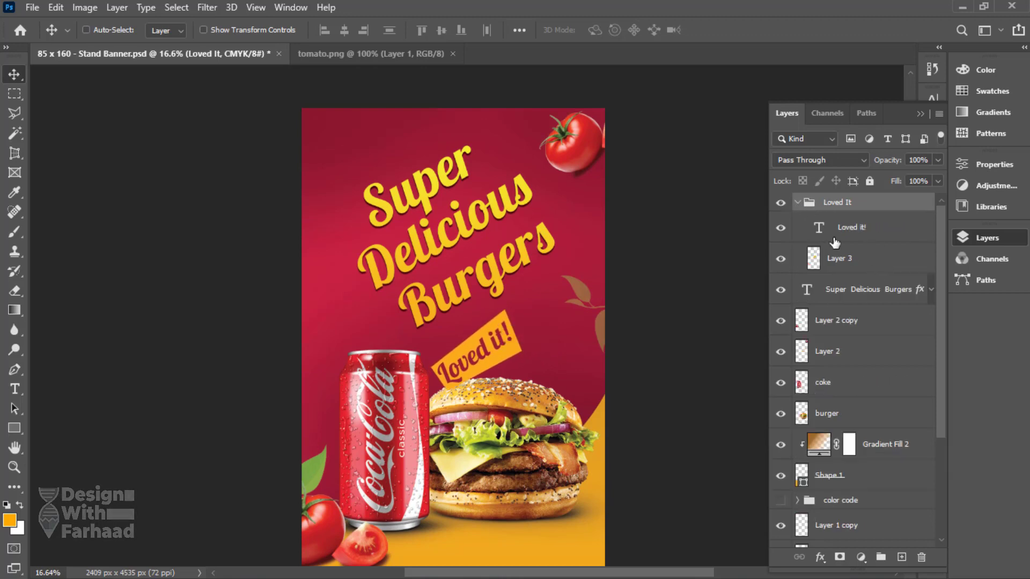
Step: Delete the yellow Layer 3 tag, solo the 'Loved it!' text, and start a Polygonal Lasso outline around it
{"action": "left_click", "coordinate": [857, 270]}
{"action": "key", "text": "Delete"}
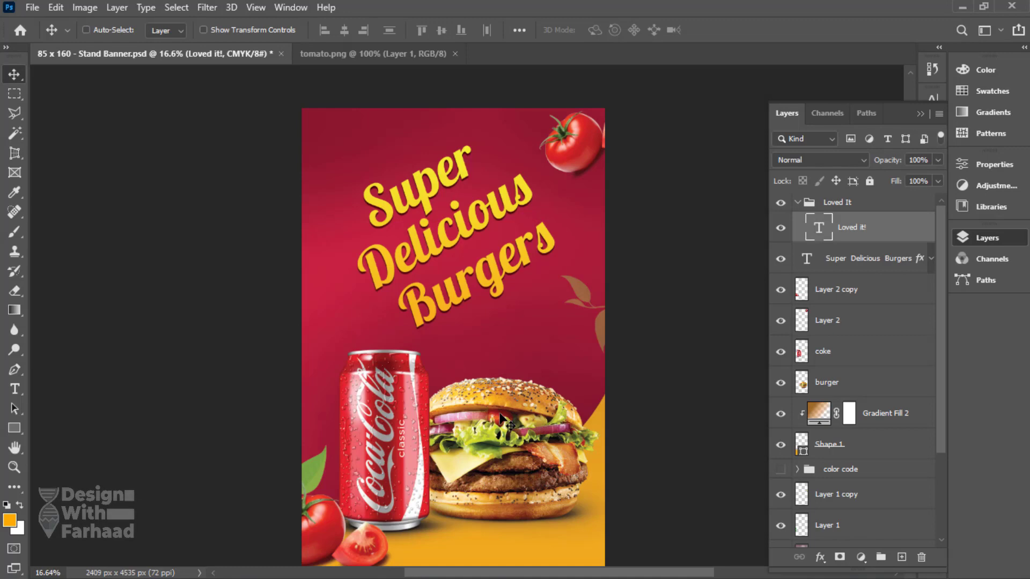
{"action": "key", "text": "l"}
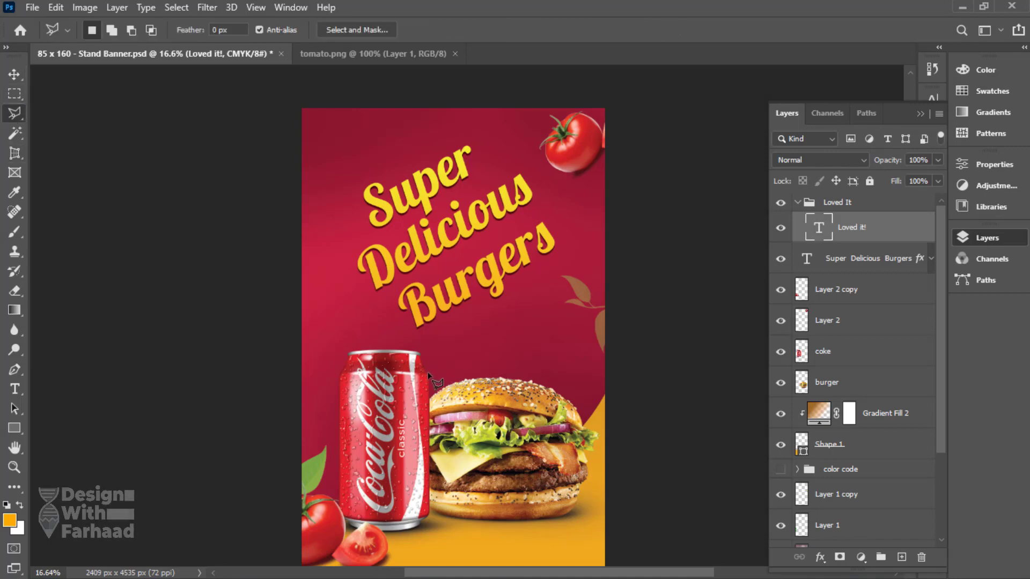
{"action": "left_click", "coordinate": [781, 231], "text": "alt"}
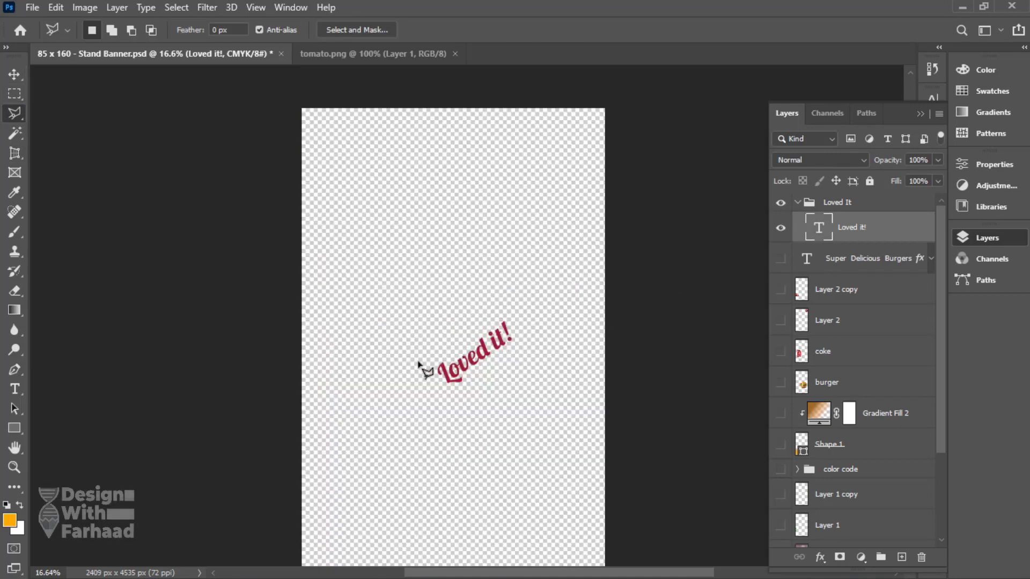
{"action": "left_click", "coordinate": [392, 396]}
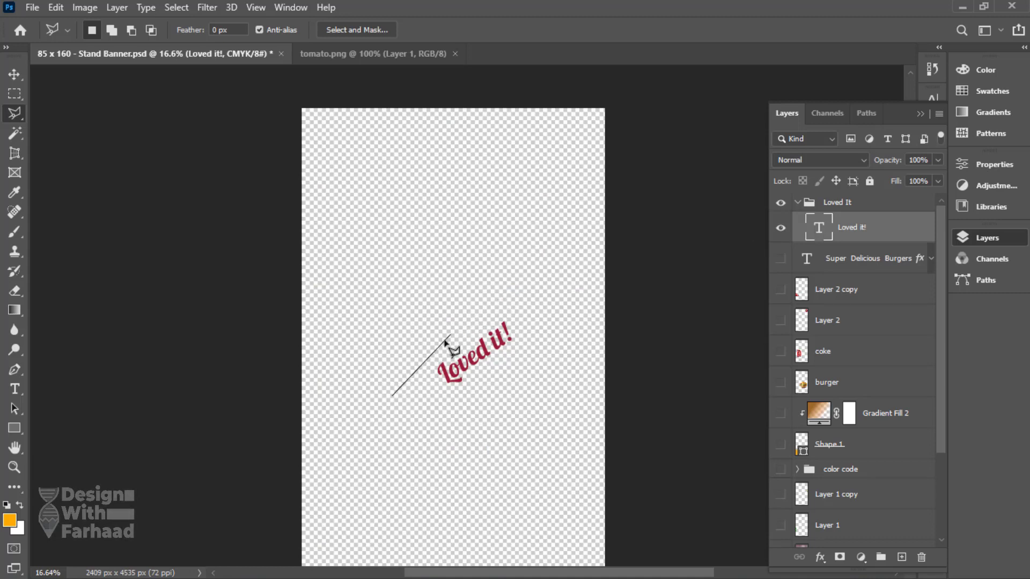
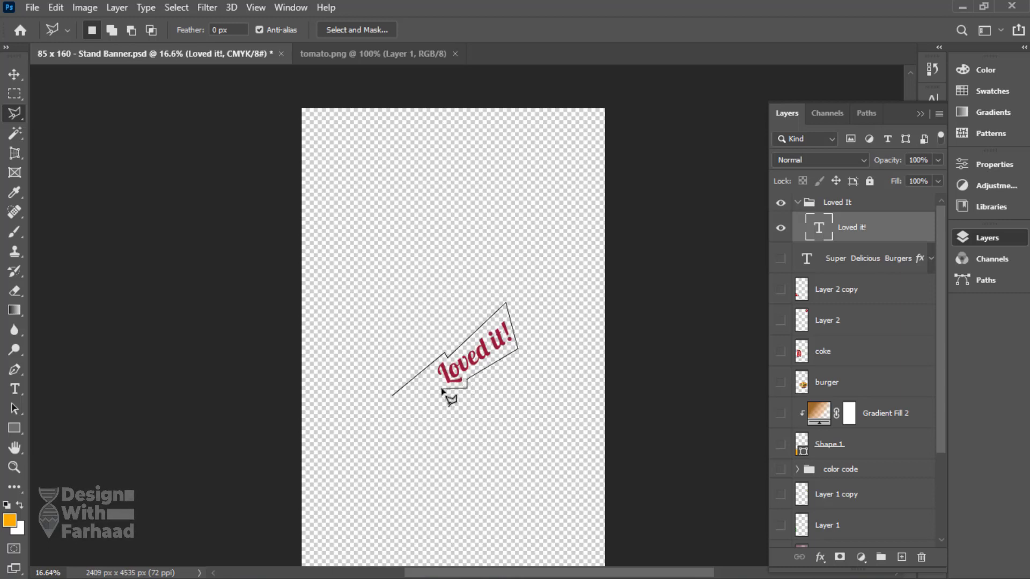
Step: Fill a ribbon selection orange on a new layer below the Loved it! text, then show all layers
{"action": "left_click", "coordinate": [391, 401]}
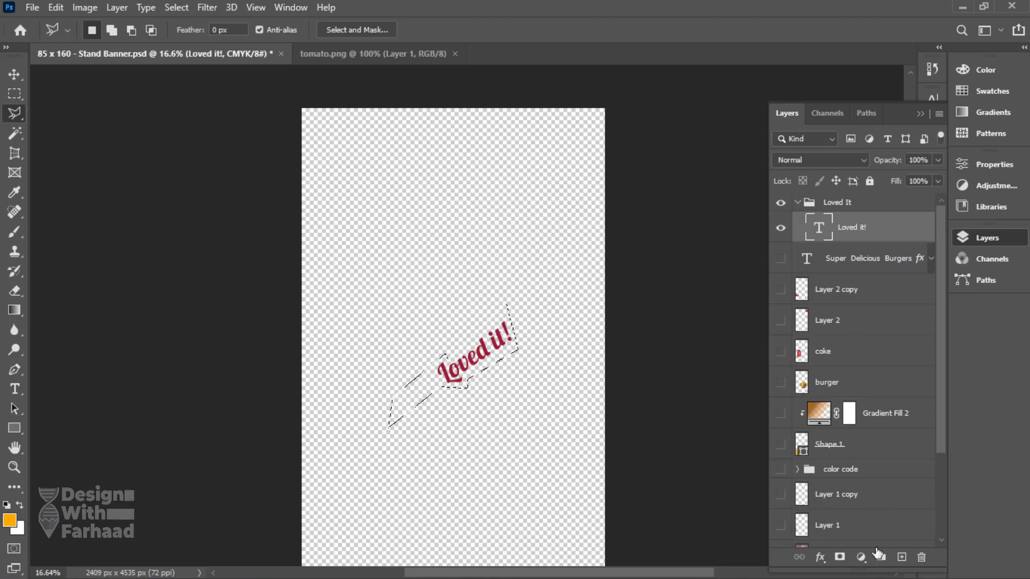
{"action": "left_click", "coordinate": [901, 557]}
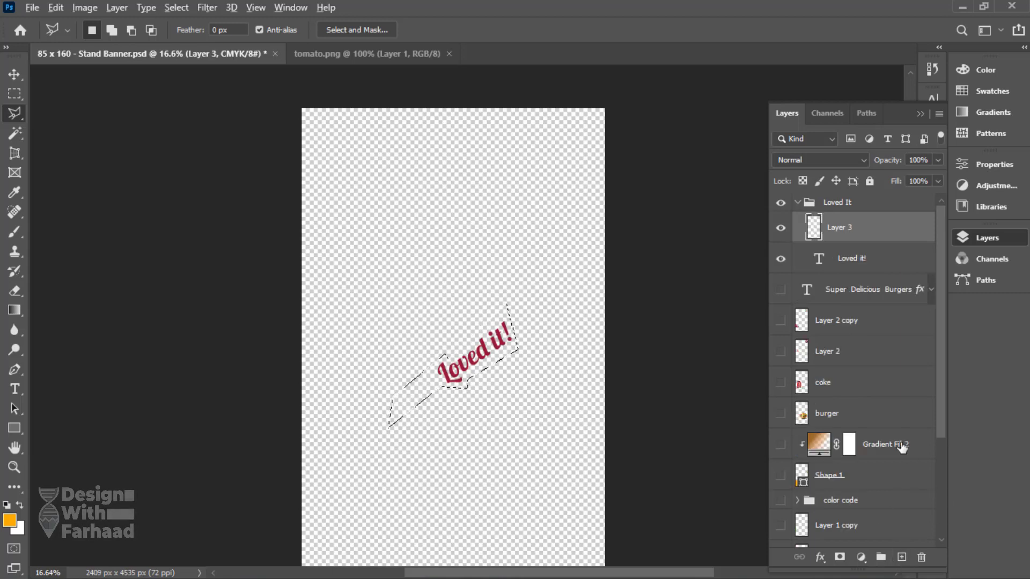
{"action": "key", "text": "alt+BackSpace"}
{"action": "left_click_drag", "start_coordinate": [867, 233], "coordinate": [867, 265]}
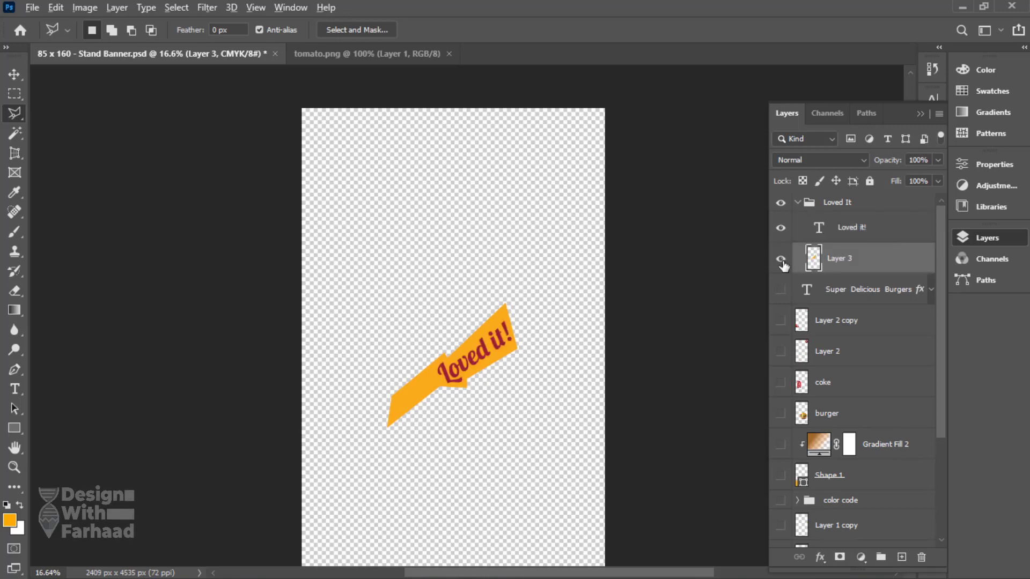
{"action": "left_click_drag", "start_coordinate": [781, 321], "coordinate": [781, 539]}
{"action": "left_click", "coordinate": [798, 203]}
Step: Fit the banner on screen, move the Loved It group lower, and select ribbon Layer 3
{"action": "key", "text": "z"}
{"action": "key", "text": "ctrl+0"}
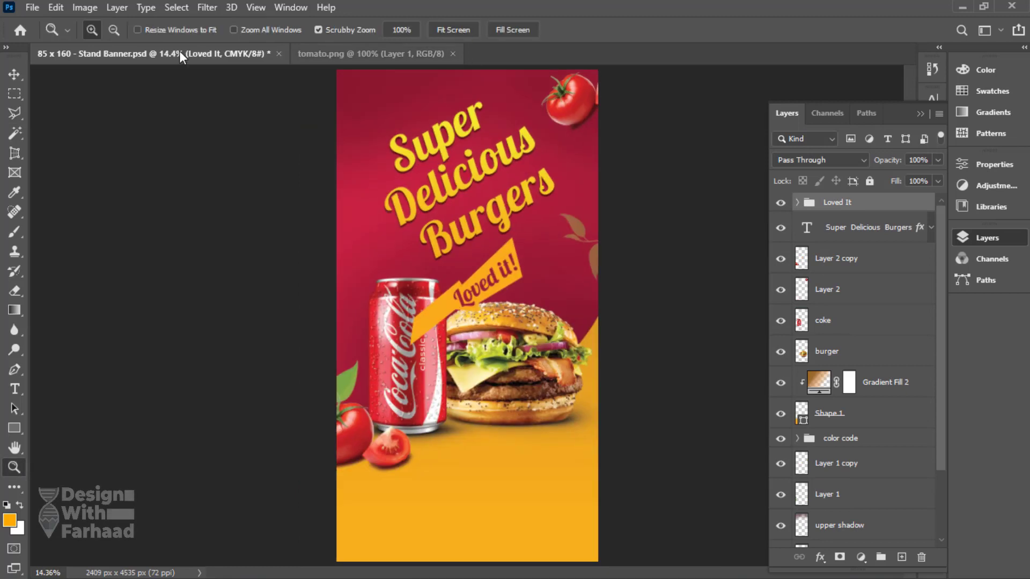
{"action": "key", "text": "v"}
{"action": "left_click_drag", "start_coordinate": [857, 203], "coordinate": [847, 349]}
{"action": "left_click", "coordinate": [797, 357]}
{"action": "left_click", "coordinate": [837, 413]}
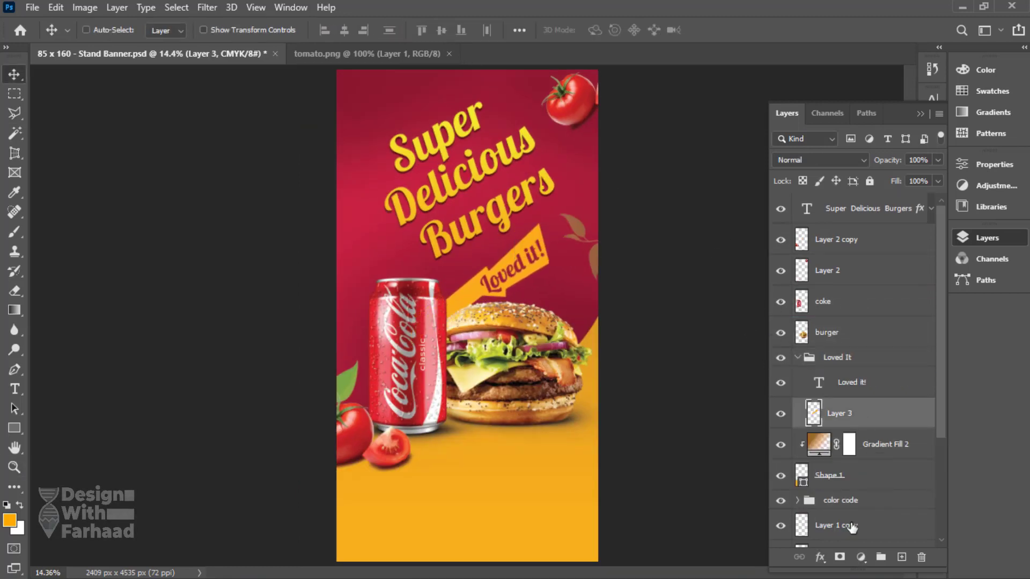
Step: Add a Gradient Fill layer clipped to the ribbon Layer 3
{"action": "left_click", "coordinate": [860, 558]}
{"action": "left_click", "coordinate": [879, 311]}
{"action": "left_click", "coordinate": [786, 107]}
{"action": "key", "text": "ctrl+alt+g"}
Step: Set the gradient angle and make the left gradient stop cream
{"action": "double_click", "coordinate": [831, 414]}
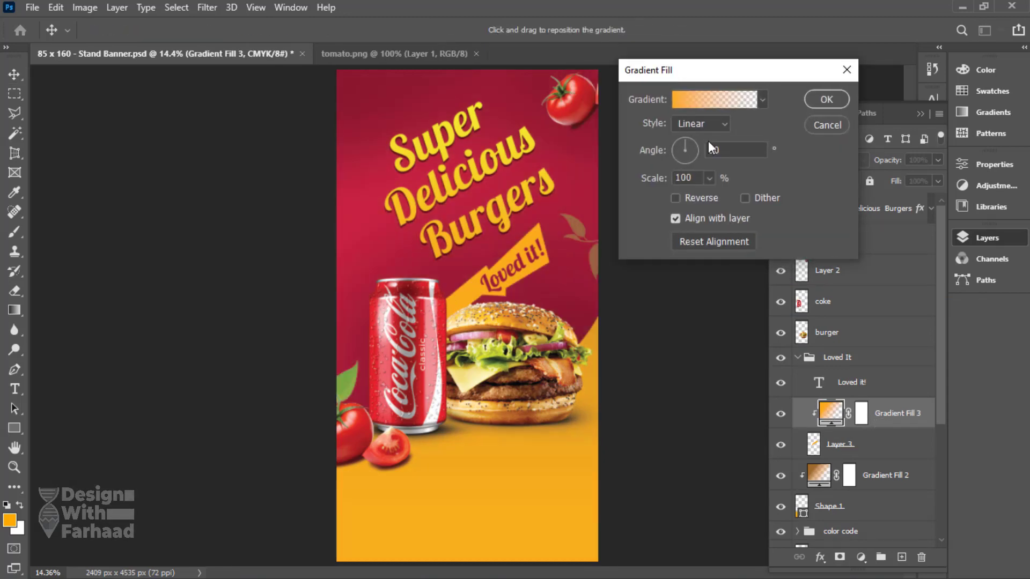
{"action": "left_click", "coordinate": [685, 172]}
{"action": "left_click", "coordinate": [692, 99]}
{"action": "double_click", "coordinate": [617, 317]}
{"action": "left_click", "coordinate": [635, 64]}
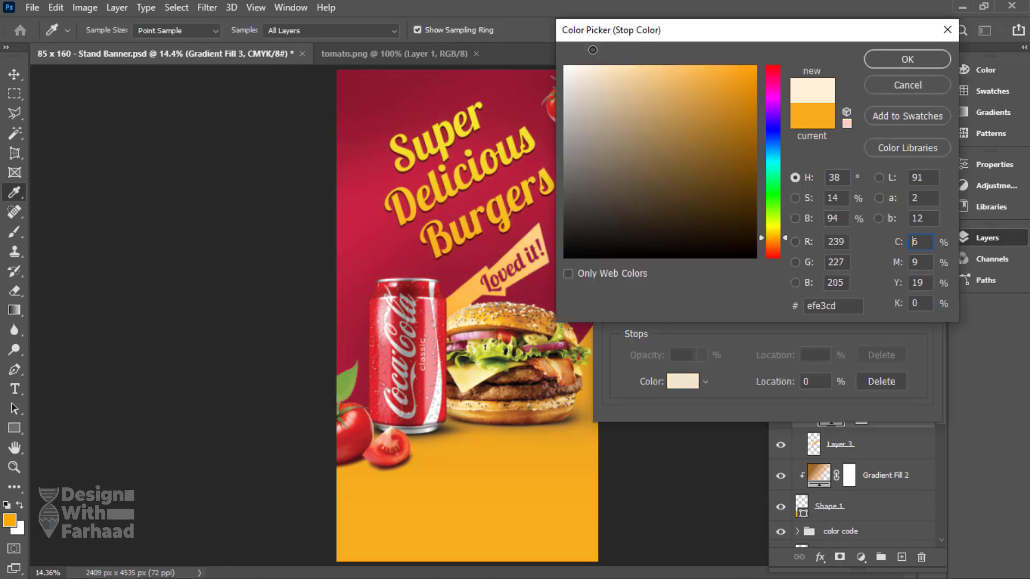
{"action": "left_click", "coordinate": [907, 59]}
Step: Make the right stop yellow fff77a, move both midpoints to 73%, and apply the gradient
{"action": "left_click", "coordinate": [918, 318]}
{"action": "left_click", "coordinate": [683, 382]}
{"action": "left_click", "coordinate": [773, 228]}
{"action": "left_click", "coordinate": [664, 66]}
{"action": "left_click", "coordinate": [907, 59]}
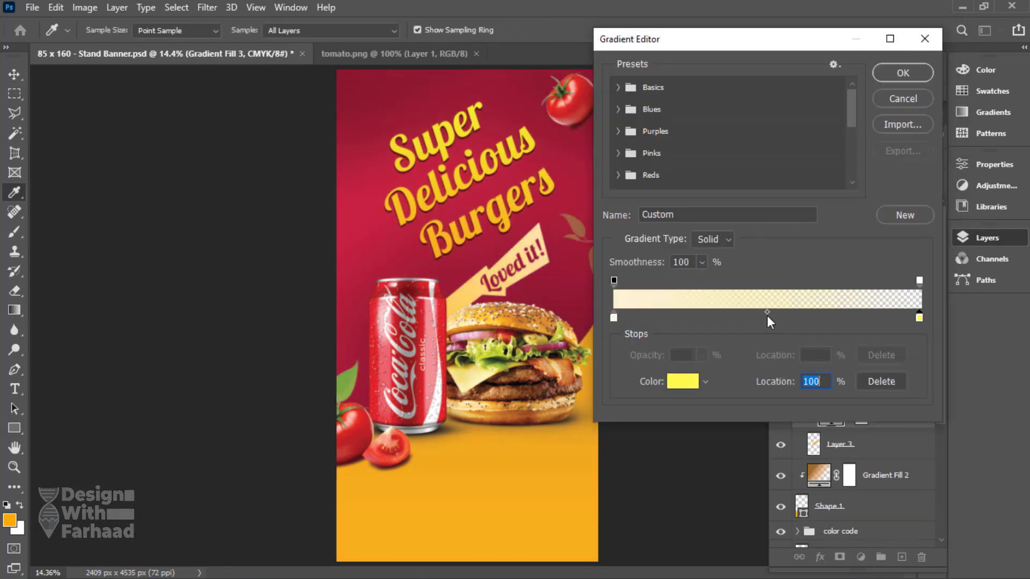
{"action": "left_click_drag", "start_coordinate": [767, 318], "coordinate": [837, 317]}
{"action": "left_click_drag", "start_coordinate": [767, 286], "coordinate": [837, 286]}
{"action": "key", "text": "Return"}
{"action": "key", "text": "Return"}
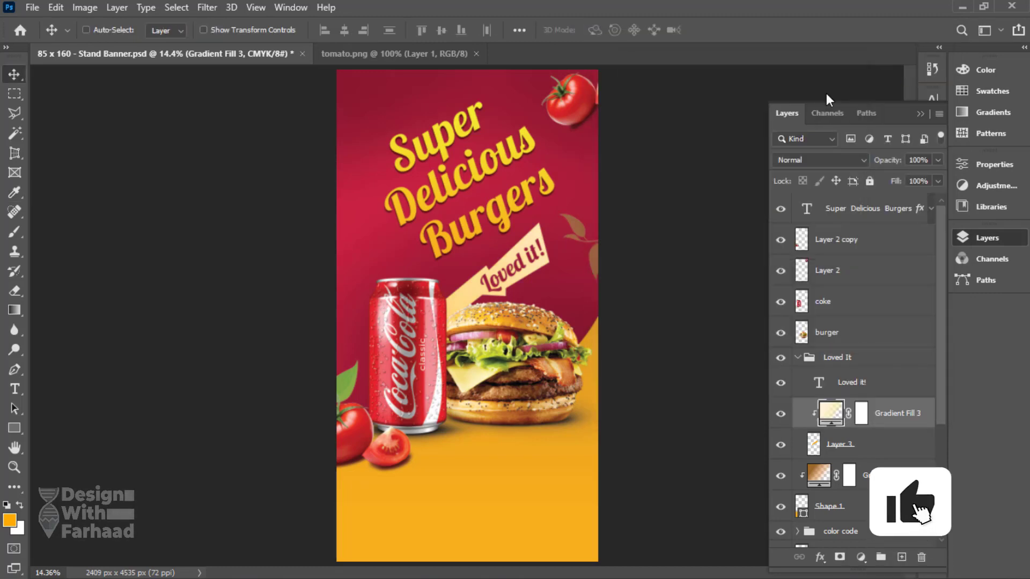
Step: Group ribbon and gradient as Group 1, add a red drop shadow, and nudge the tomato toward the title
{"action": "key", "text": "ctrl+g"}
{"action": "right_click", "coordinate": [861, 407]}
{"action": "left_click", "coordinate": [628, 63]}
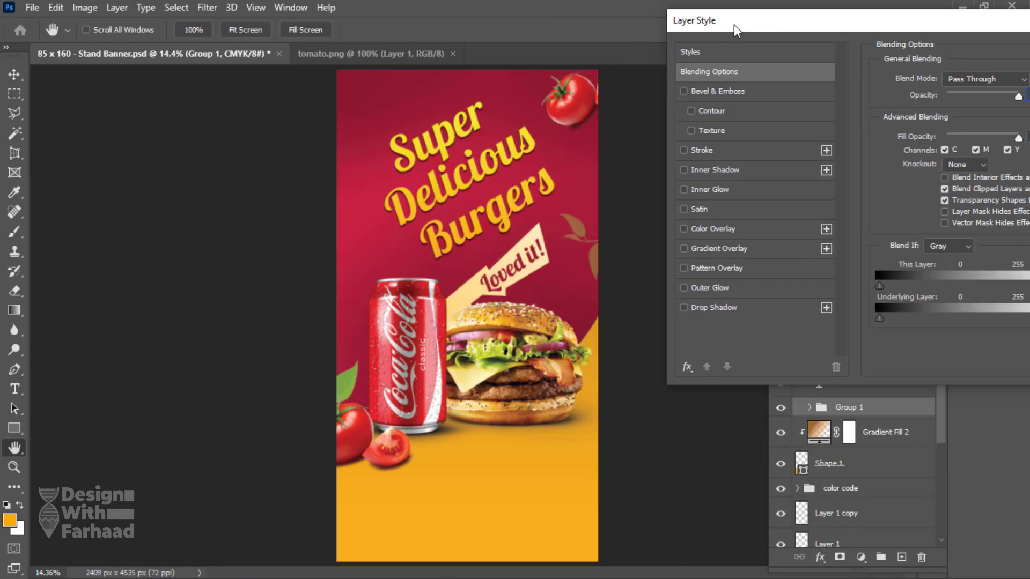
{"action": "left_click_drag", "start_coordinate": [734, 24], "coordinate": [683, 25]}
{"action": "left_click", "coordinate": [662, 312]}
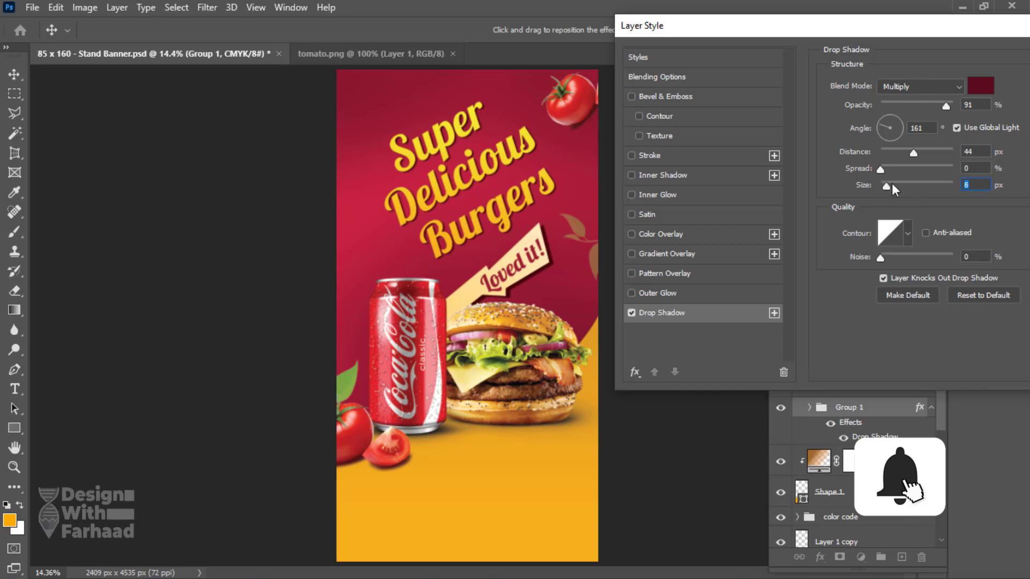
{"action": "left_click", "coordinate": [979, 85]}
{"action": "key", "text": "Return"}
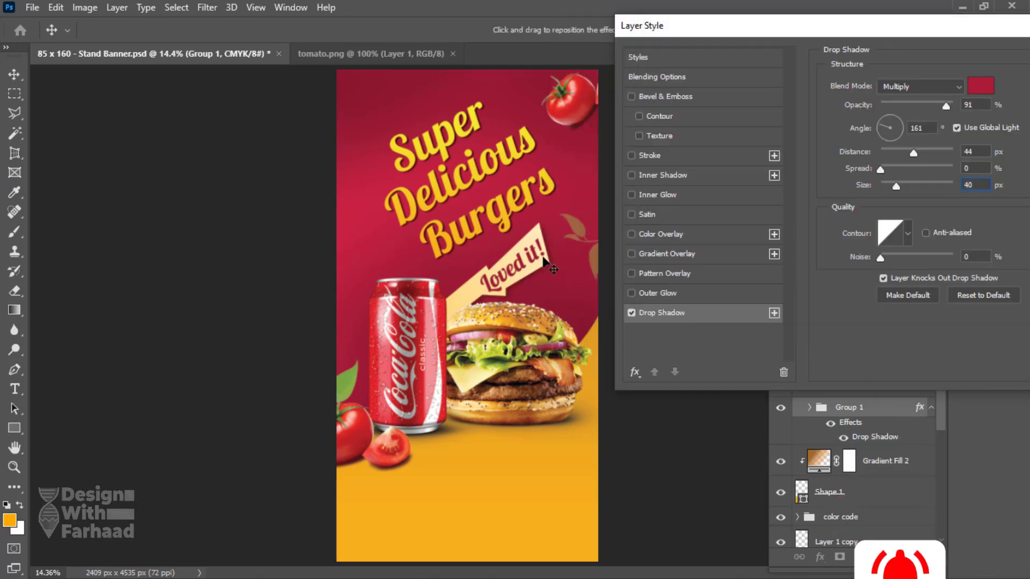
{"action": "key", "text": "Return"}
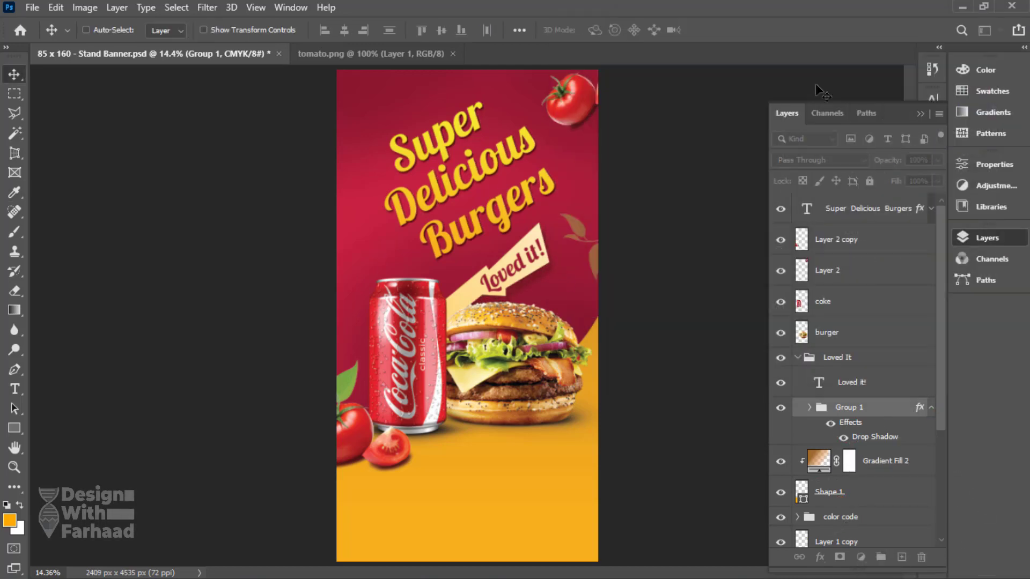
{"action": "left_click_drag", "start_coordinate": [568, 99], "coordinate": [542, 116]}
Step: Move Layer 2 to the top, the tomato over Burgers, and the title and ribbon leftward
{"action": "left_click_drag", "start_coordinate": [864, 272], "coordinate": [862, 200]}
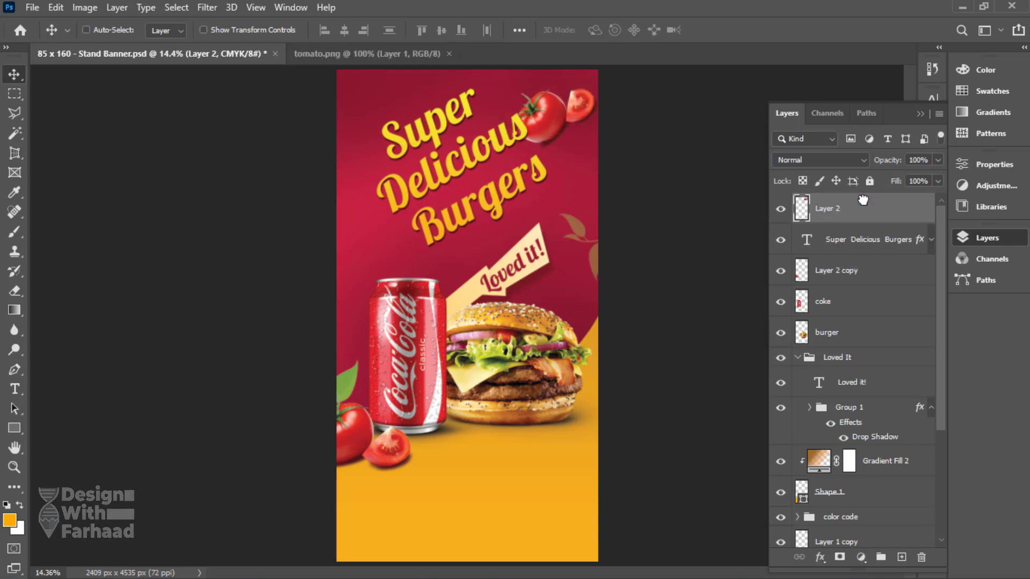
{"action": "left_click_drag", "start_coordinate": [539, 113], "coordinate": [569, 161]}
{"action": "left_click", "coordinate": [454, 171], "text": "ctrl"}
{"action": "left_click_drag", "start_coordinate": [453, 170], "coordinate": [439, 182]}
{"action": "right_click", "coordinate": [485, 260]}
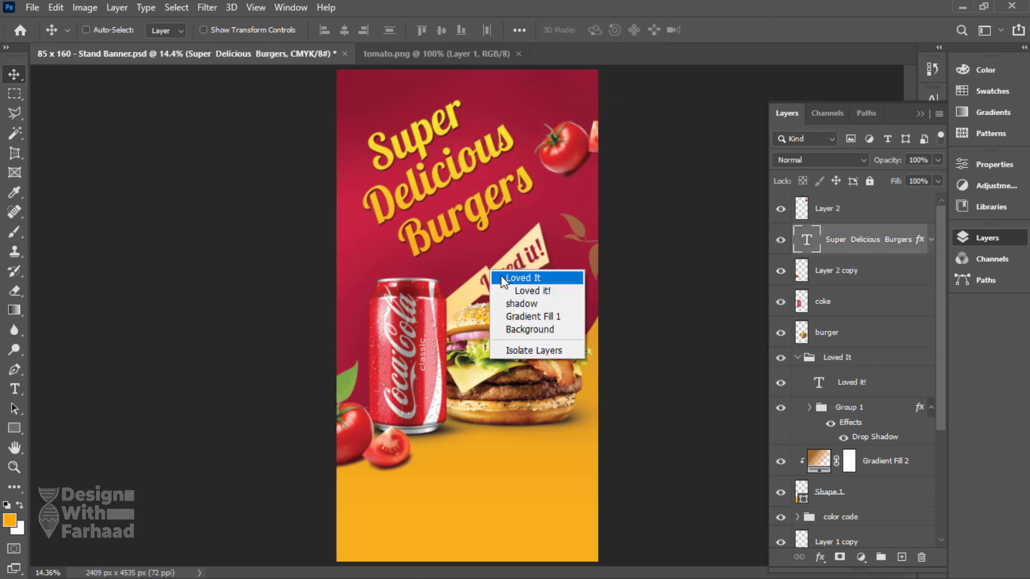
{"action": "left_click", "coordinate": [510, 271]}
{"action": "left_click_drag", "start_coordinate": [510, 271], "coordinate": [486, 268]}
Step: Change the Loved it! text colour to crimson #c62127
{"action": "right_click", "coordinate": [499, 256]}
{"action": "left_click", "coordinate": [517, 267]}
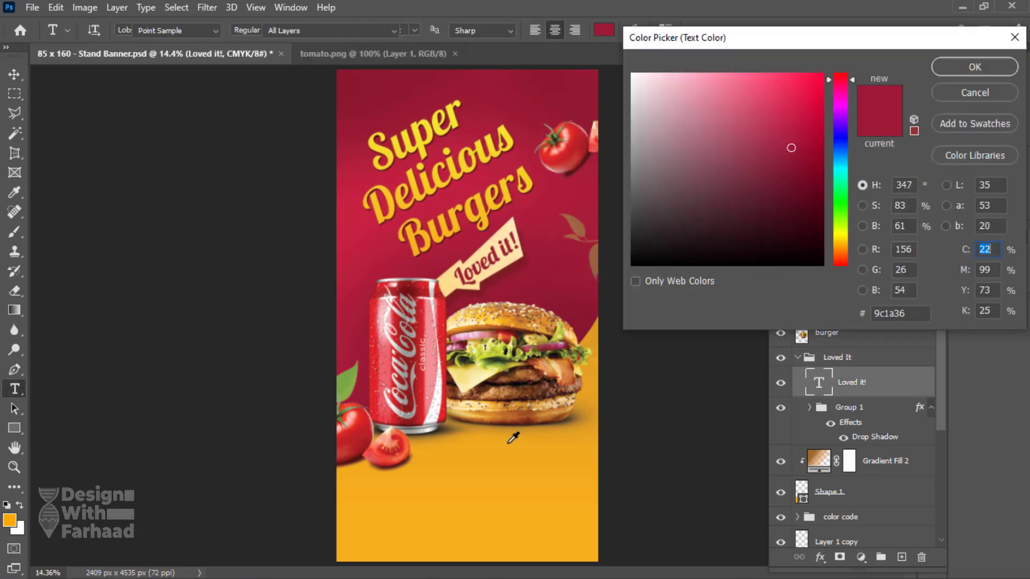
{"action": "left_click_drag", "start_coordinate": [841, 82], "coordinate": [839, 262]}
{"action": "double_click", "coordinate": [899, 314]}
{"action": "type", "text": "c62127"}
{"action": "left_click", "coordinate": [974, 67]}
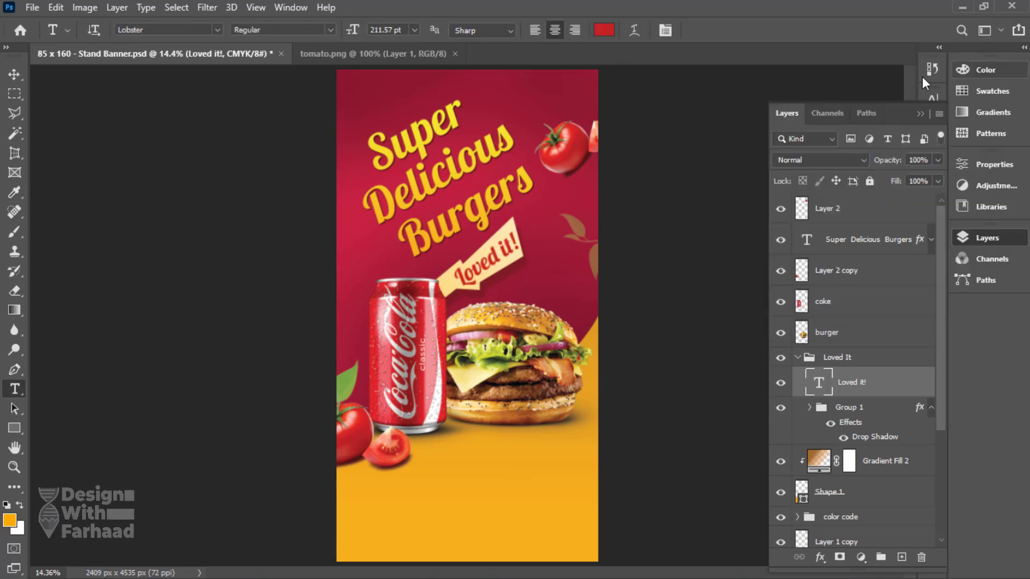
Step: Move the leaf to the top-left corner and shift the Super Delicious Burgers title up-right
{"action": "key", "text": "v"}
{"action": "right_click", "coordinate": [580, 234]}
{"action": "left_click", "coordinate": [601, 237]}
{"action": "left_click_drag", "start_coordinate": [591, 238], "coordinate": [333, 70]}
{"action": "right_click", "coordinate": [444, 160]}
{"action": "left_click", "coordinate": [483, 168]}
{"action": "left_click_drag", "start_coordinate": [482, 167], "coordinate": [499, 156]}
Step: Enlarge the cola can to about 111.58% and save the banner
{"action": "left_click", "coordinate": [436, 334], "text": "ctrl"}
{"action": "key", "text": "ctrl+t"}
{"action": "left_click_drag", "start_coordinate": [333, 275], "coordinate": [316, 256]}
{"action": "key", "text": "Return"}
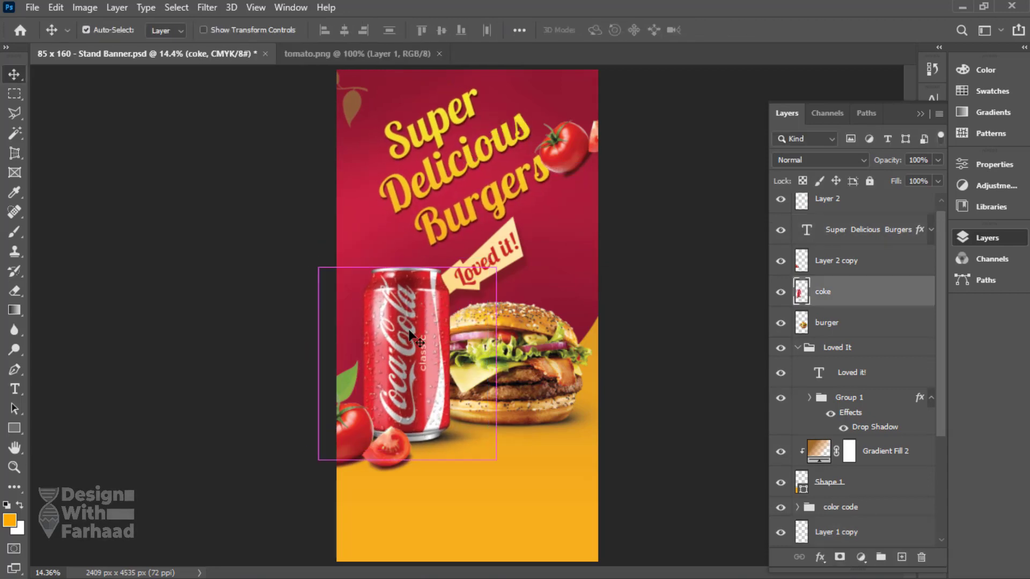
{"action": "key", "text": "ctrl+s"}
Step: Copy the contact lines from Call Now to the URL out of Notepad and return to Photoshop
{"action": "key", "text": "alt+Tab"}
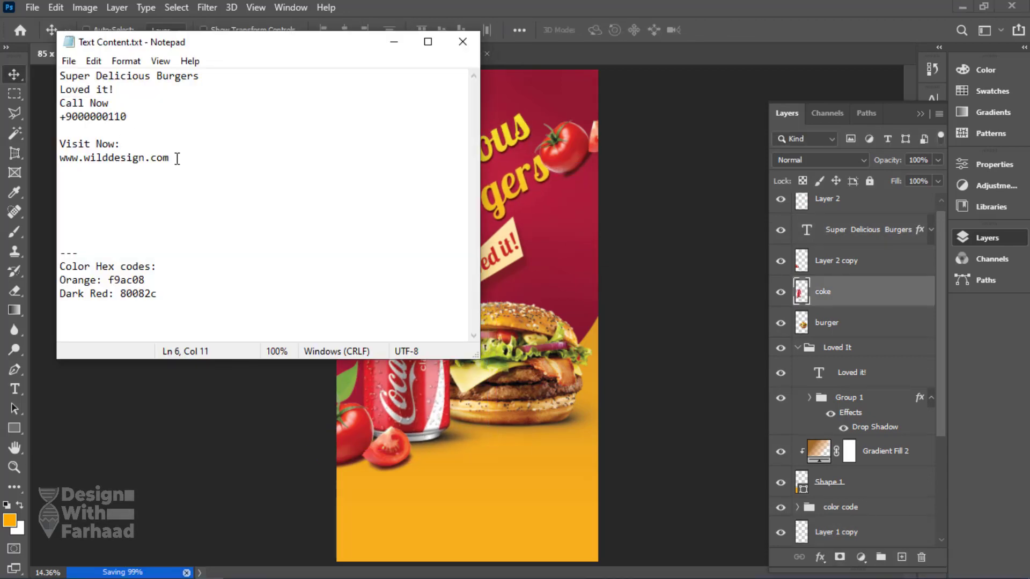
{"action": "left_click_drag", "start_coordinate": [180, 156], "coordinate": [60, 103]}
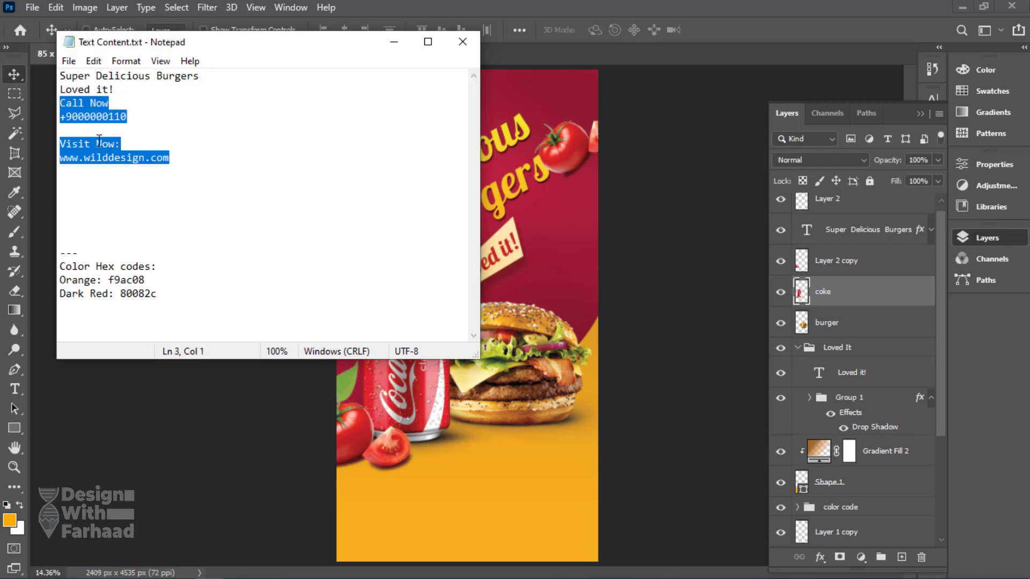
{"action": "left_click", "coordinate": [492, 422]}
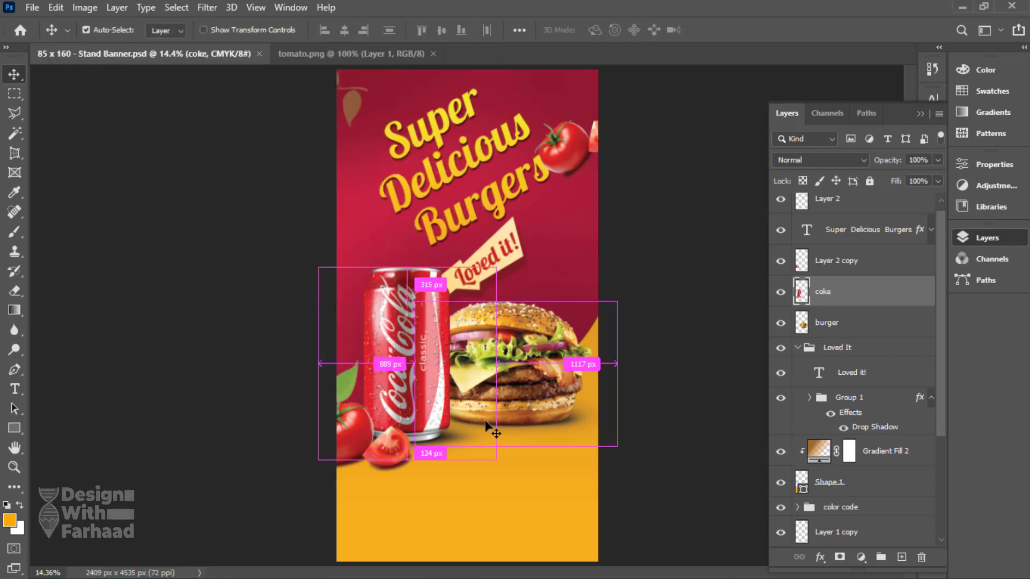
{"action": "scroll", "coordinate": [492, 427], "scroll_direction": "up", "scroll_amount": 3}
{"action": "left_click", "coordinate": [430, 246]}
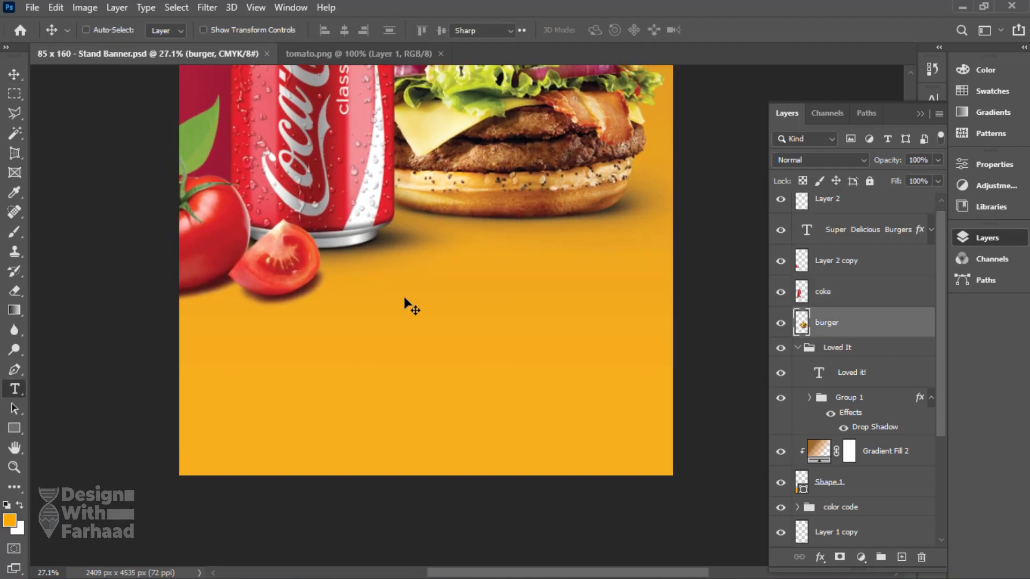
Step: Draw a text box in the lower banner and paste the contact lines into it
{"action": "key", "text": "t"}
{"action": "left_click_drag", "start_coordinate": [374, 301], "coordinate": [631, 444]}
{"action": "left_click", "coordinate": [486, 337]}
{"action": "key", "text": "ctrl+a"}
{"action": "key", "text": "ctrl+v"}
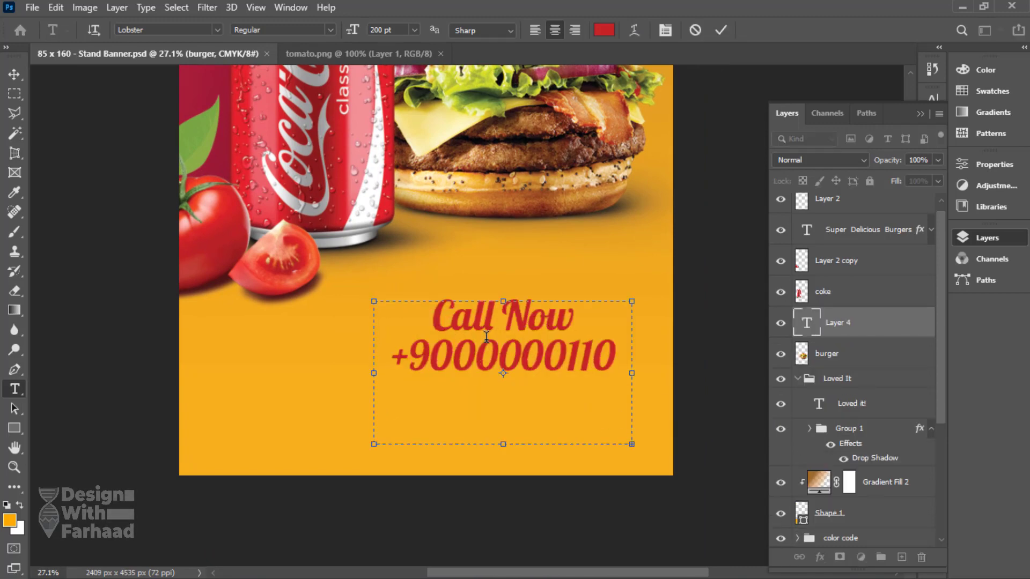
Step: Set the contact text to 100 pt, left-aligned, with Auto line spacing
{"action": "key", "text": "ctrl+a"}
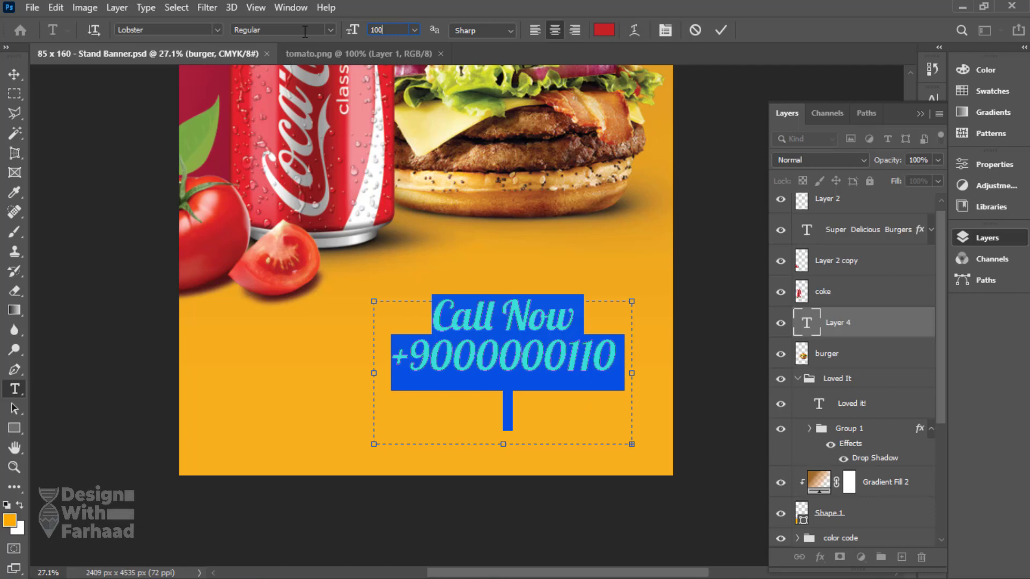
{"action": "type", "text": "100"}
{"action": "key", "text": "Return"}
{"action": "left_click", "coordinate": [535, 30]}
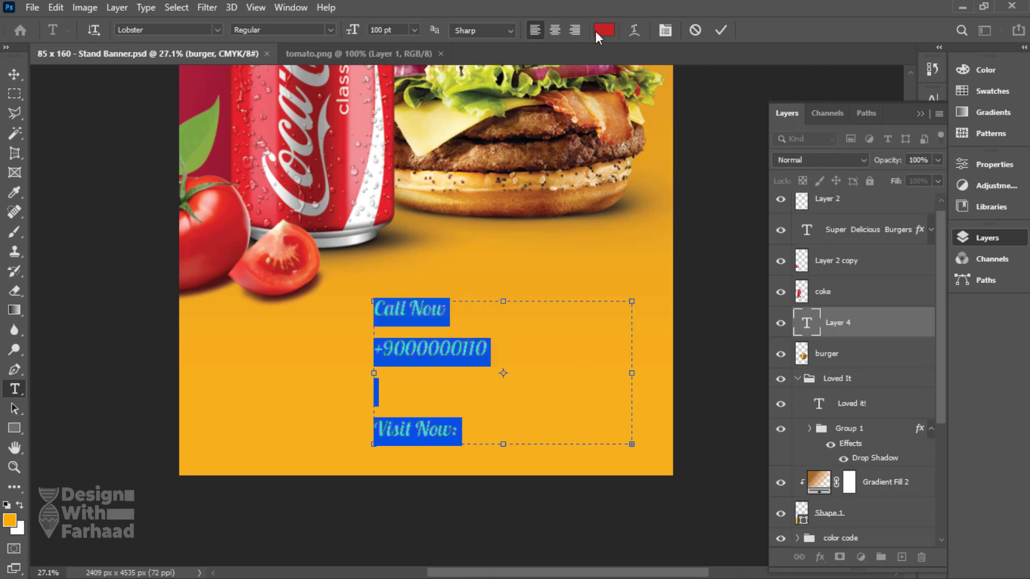
{"action": "left_click", "coordinate": [998, 239]}
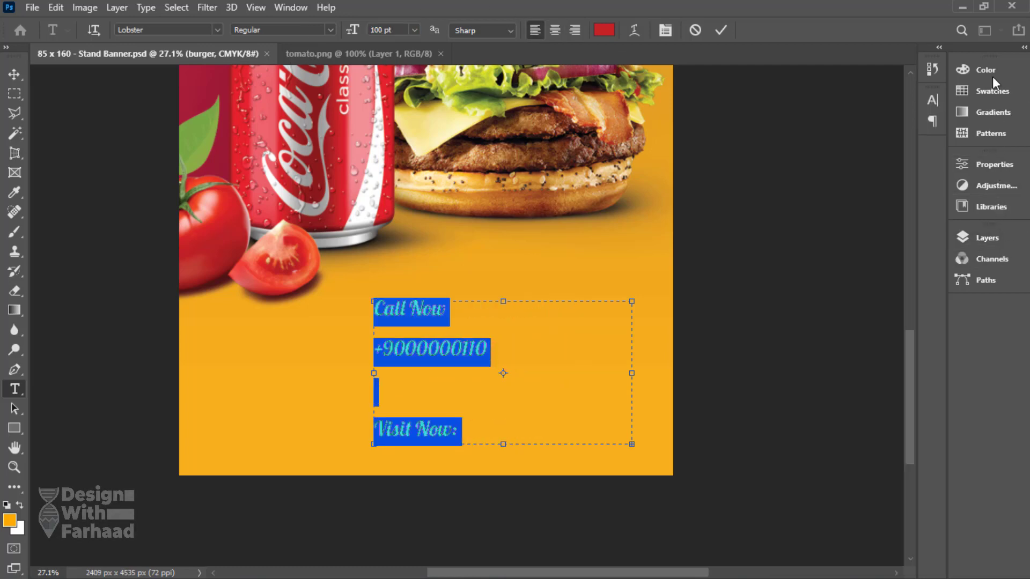
{"action": "left_click", "coordinate": [933, 99]}
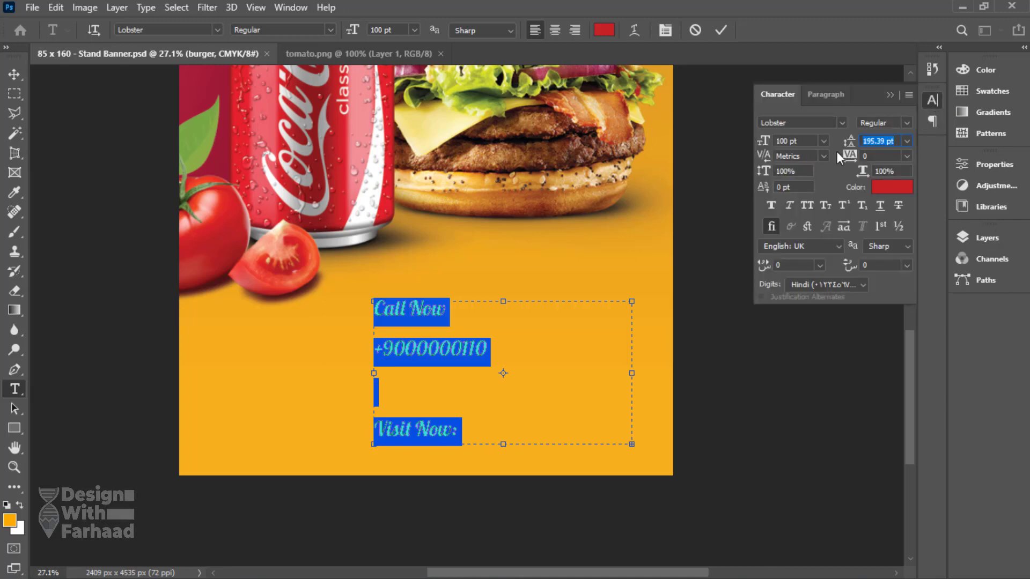
{"action": "left_click", "coordinate": [907, 142]}
{"action": "left_click", "coordinate": [903, 156]}
{"action": "left_click", "coordinate": [401, 350]}
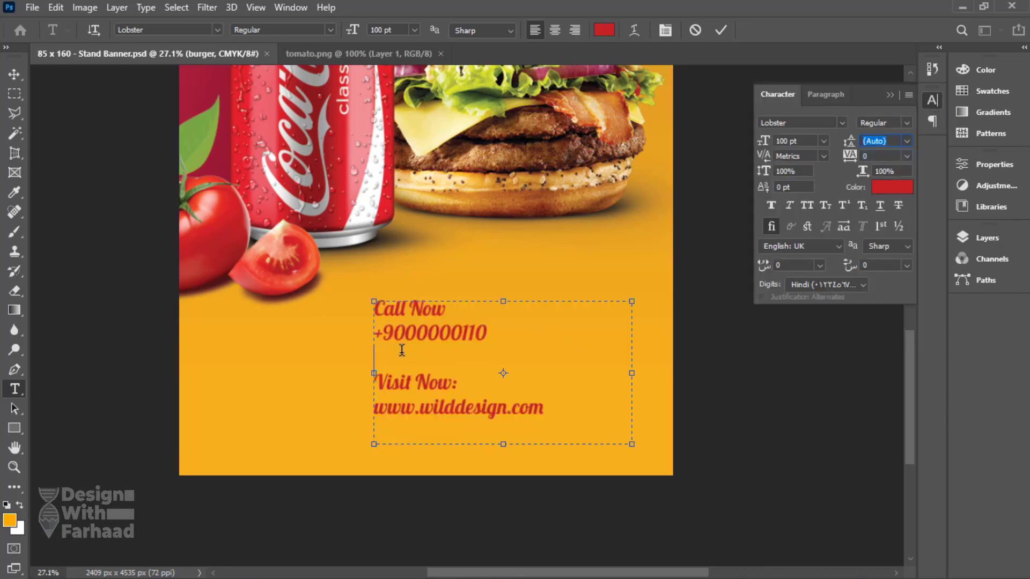
Step: Try the Smooch font, then set all the contact text in Roboto Regular
{"action": "key", "text": "ctrl+a"}
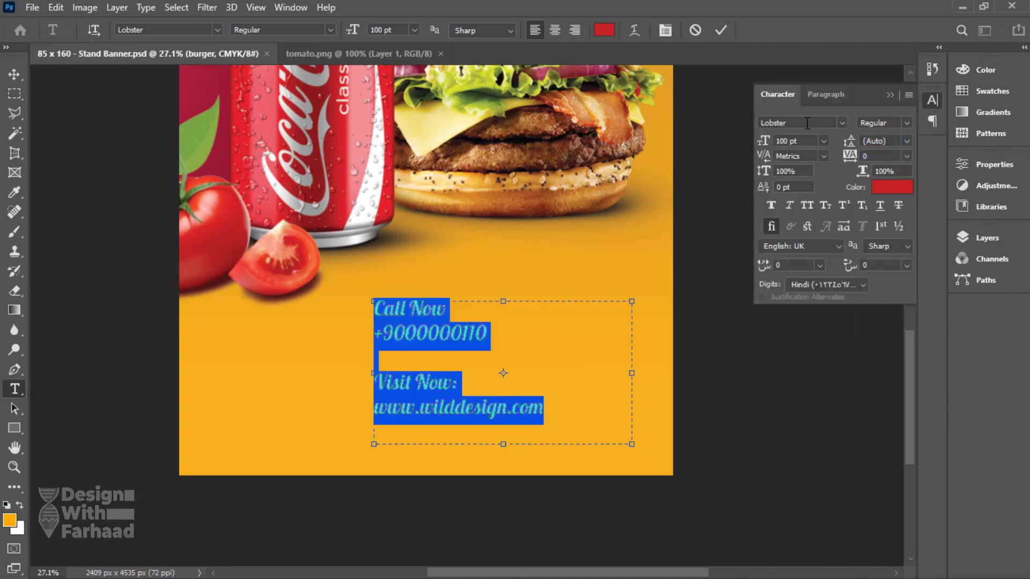
{"action": "type", "text": "smoo"}
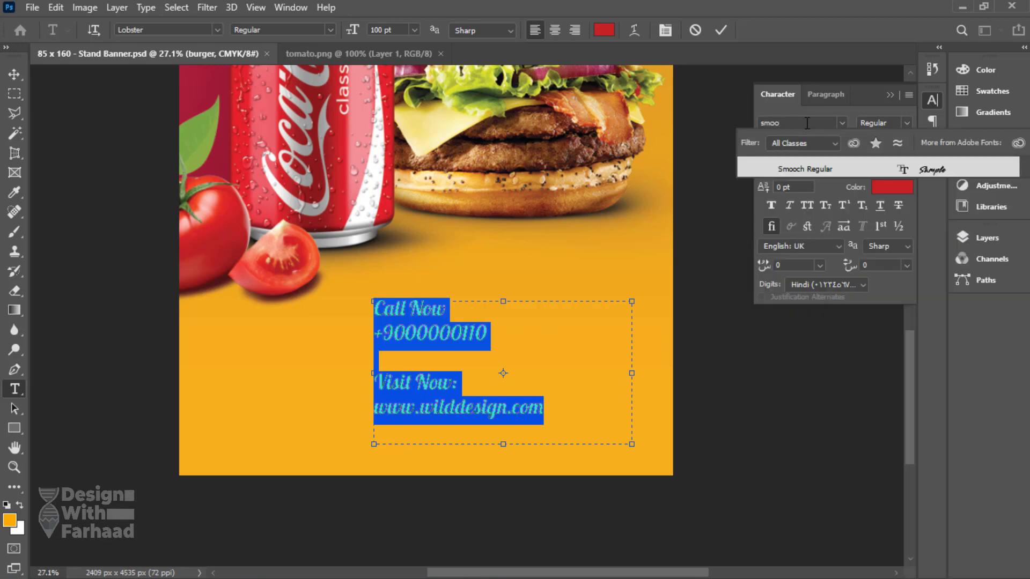
{"action": "left_click", "coordinate": [845, 166]}
{"action": "left_click", "coordinate": [410, 360]}
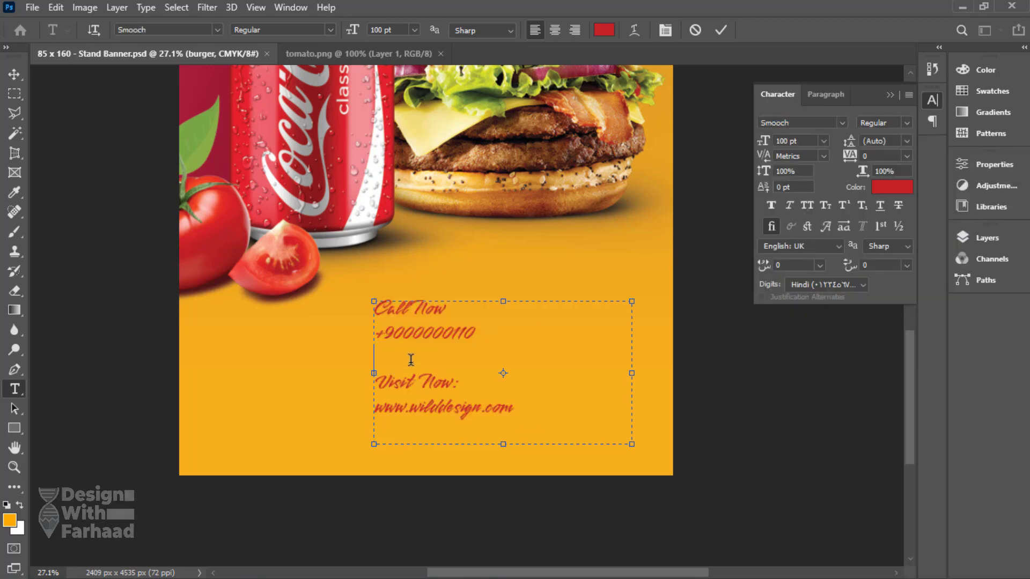
{"action": "key", "text": "ctrl+a"}
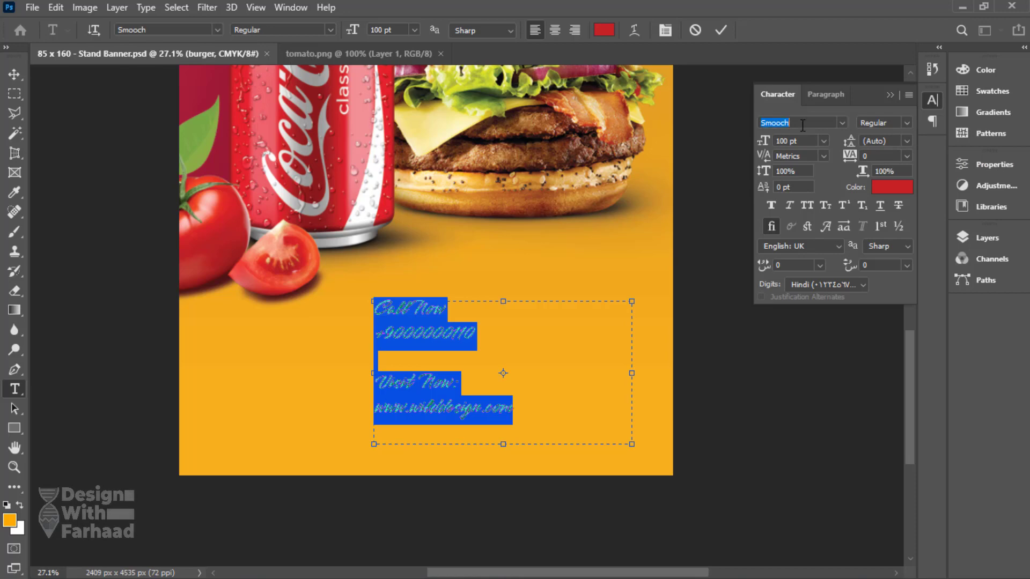
{"action": "type", "text": "roboto"}
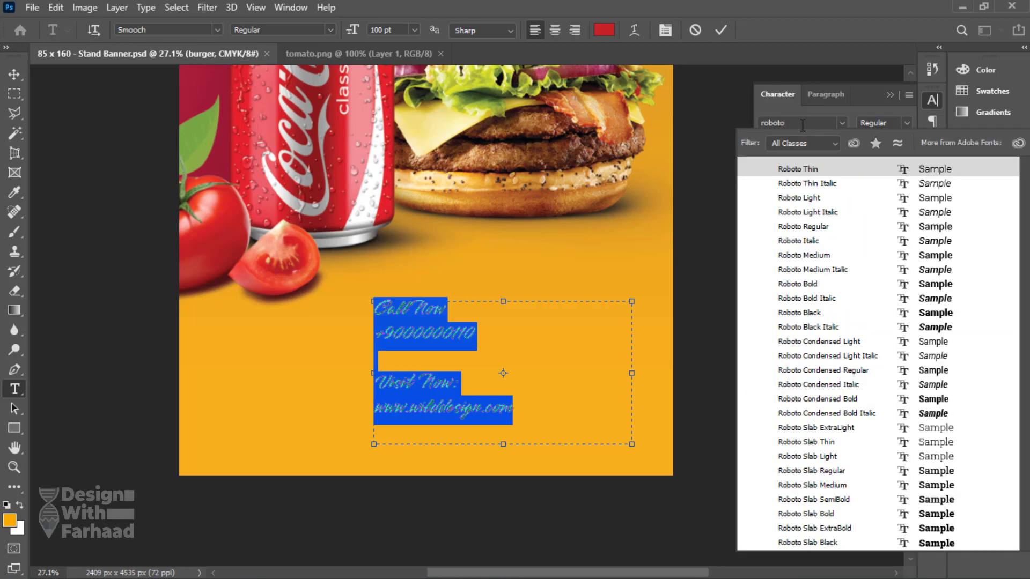
{"action": "type", "text": " regula"}
{"action": "key", "text": "Return"}
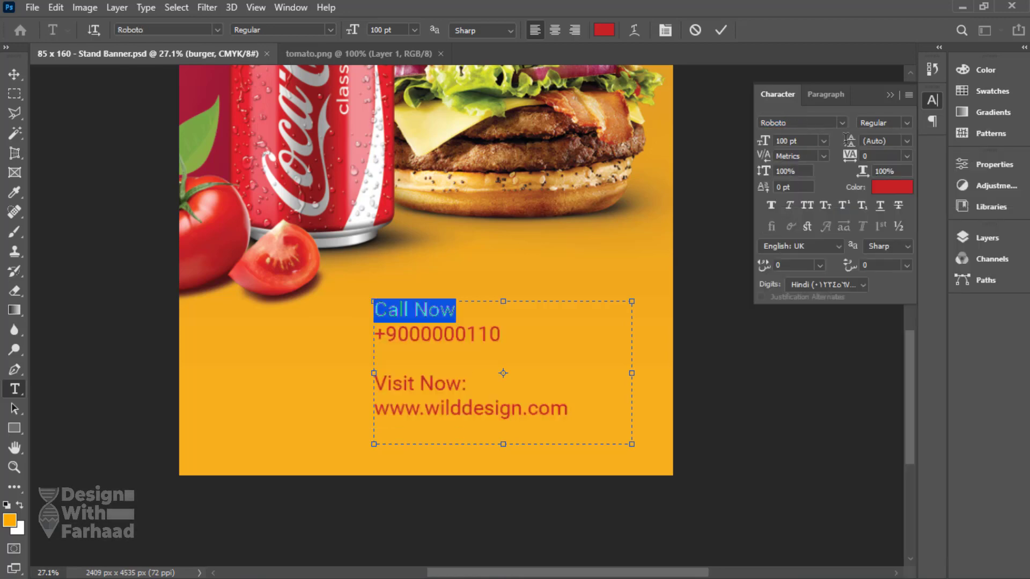
Step: Make the Call Now and Visit Now: lines bold
{"action": "left_click", "coordinate": [906, 122]}
{"action": "left_click", "coordinate": [881, 234]}
{"action": "left_click_drag", "start_coordinate": [443, 379], "coordinate": [342, 378]}
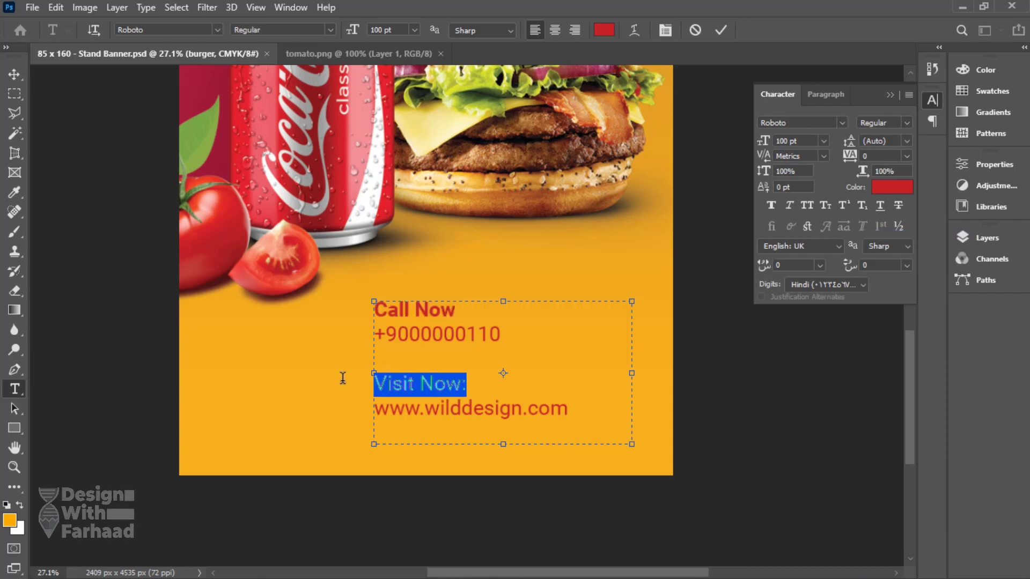
{"action": "left_click", "coordinate": [908, 127]}
{"action": "left_click", "coordinate": [908, 230]}
{"action": "left_click", "coordinate": [444, 391]}
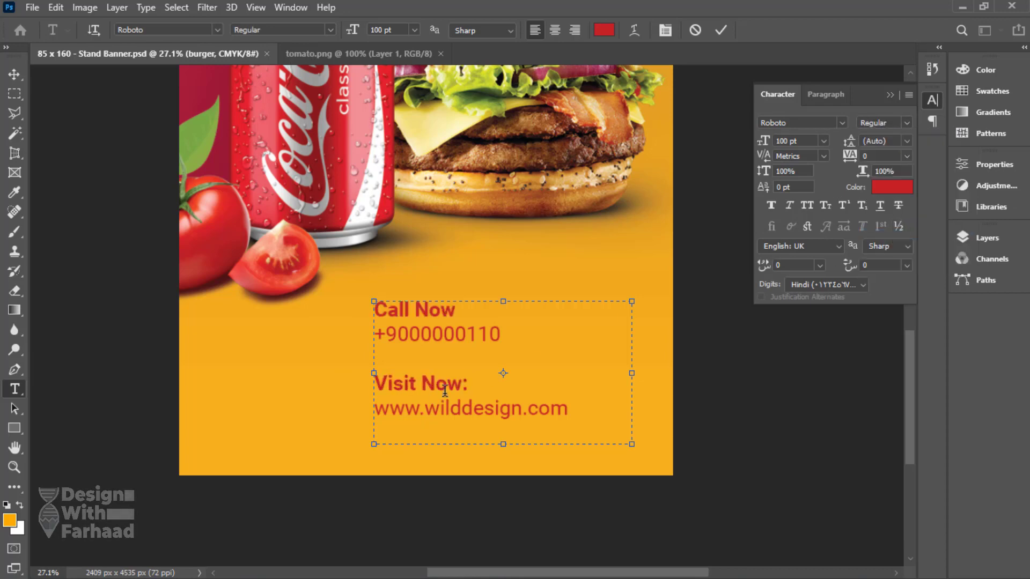
Step: Make all contact text near-white with 110% horizontal scale
{"action": "key", "text": "ctrl+a"}
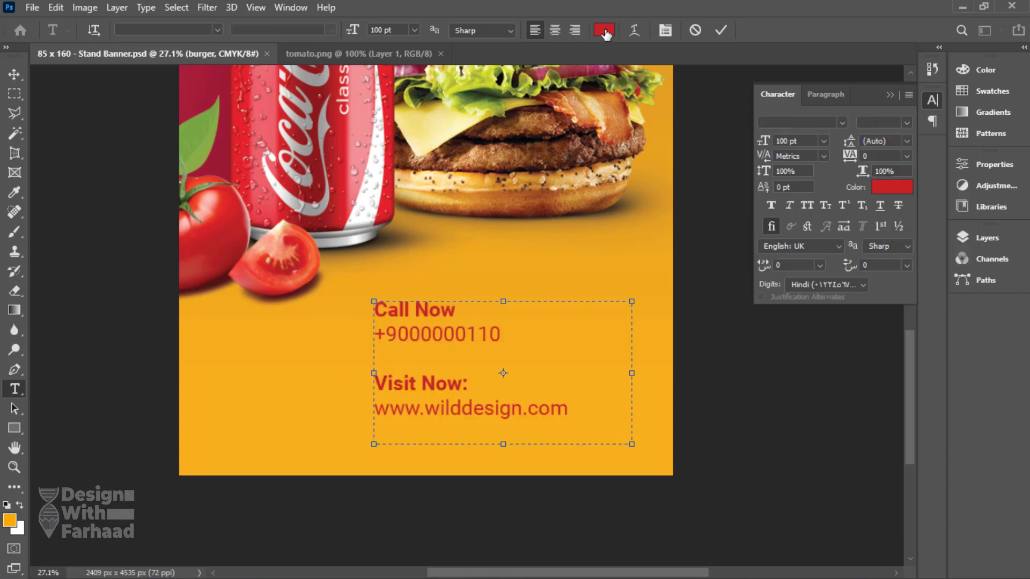
{"action": "left_click", "coordinate": [892, 187]}
{"action": "left_click", "coordinate": [496, 155]}
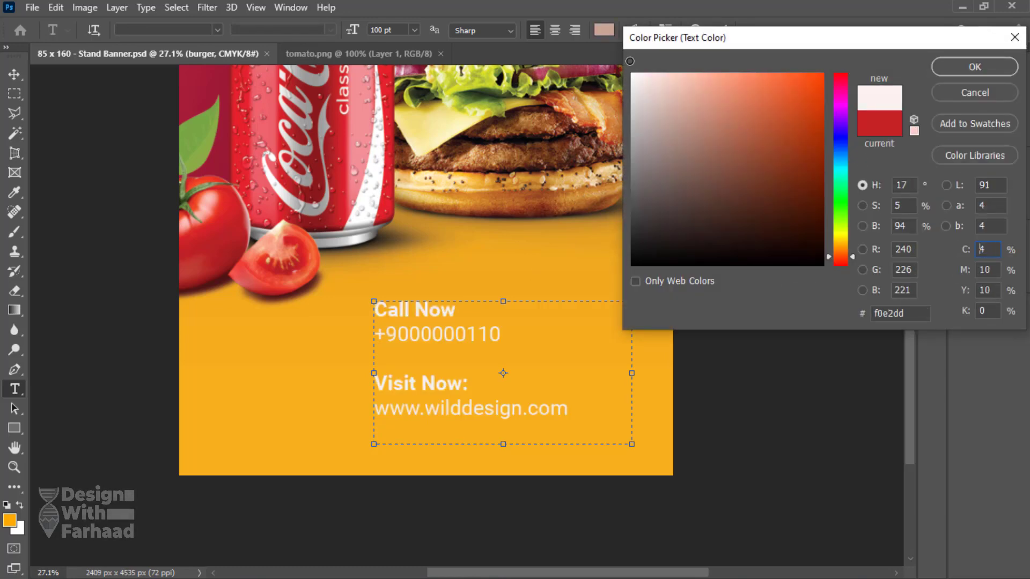
{"action": "left_click", "coordinate": [959, 64]}
{"action": "left_click", "coordinate": [875, 172]}
{"action": "type", "text": "110"}
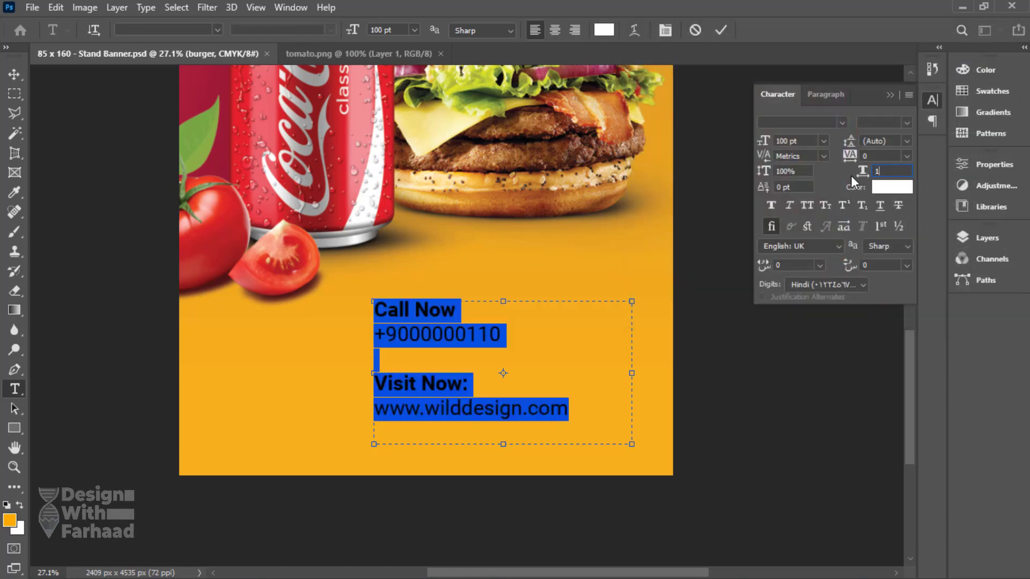
{"action": "key", "text": "Return"}
{"action": "left_click", "coordinate": [519, 334]}
Step: Set tracking 10 on the web address, retype its domain name, and widen the box to fit
{"action": "left_click_drag", "start_coordinate": [519, 334], "coordinate": [379, 334]}
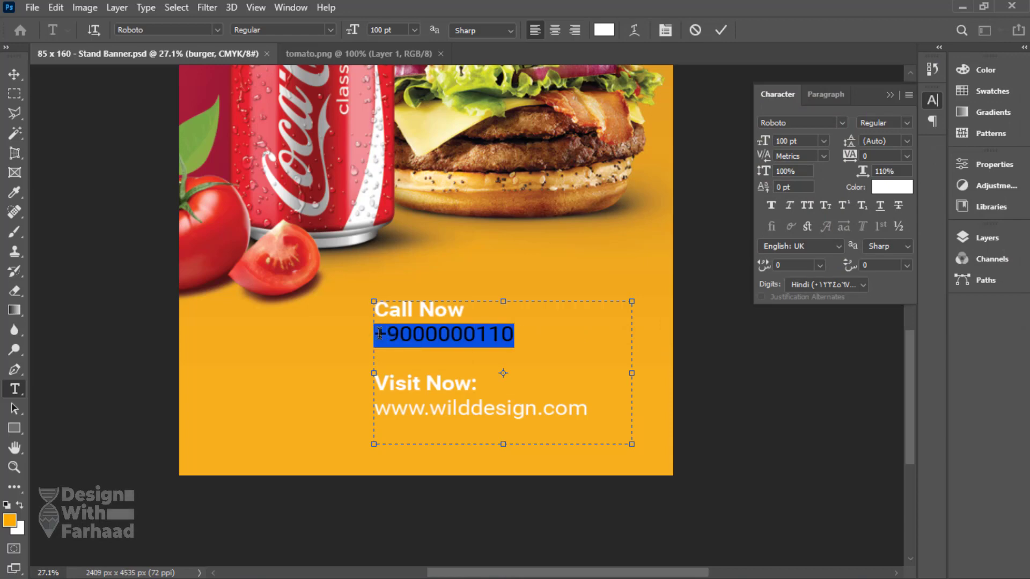
{"action": "left_click_drag", "start_coordinate": [590, 409], "coordinate": [354, 415]}
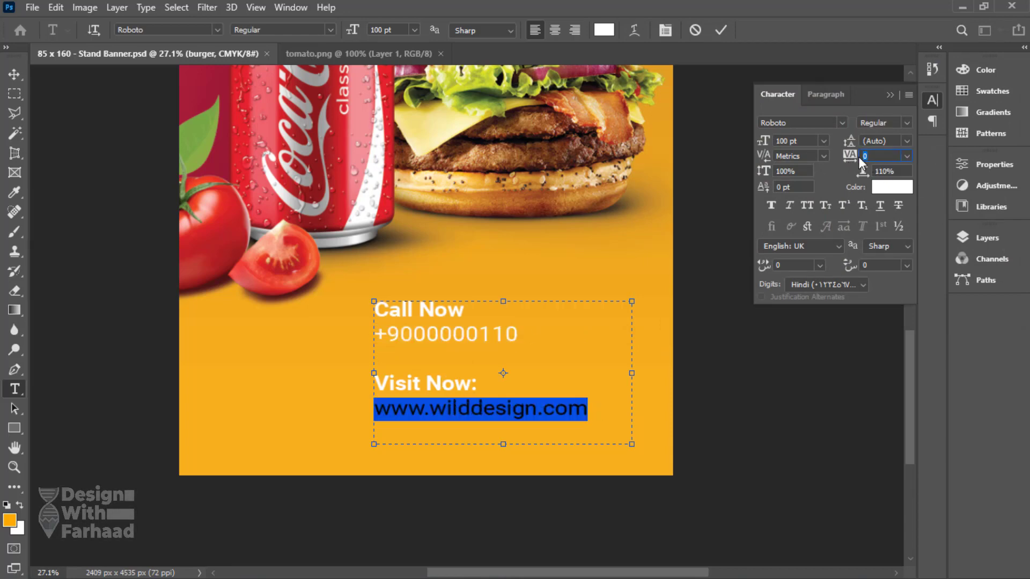
{"action": "left_click", "coordinate": [472, 409]}
{"action": "left_click_drag", "start_coordinate": [431, 409], "coordinate": [538, 408]}
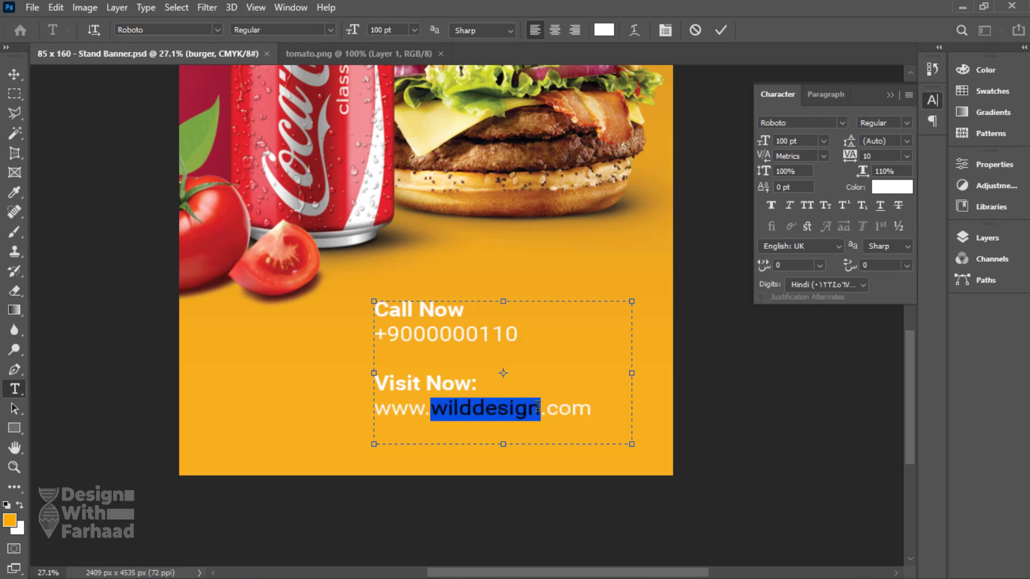
{"action": "type", "text": "deis"}
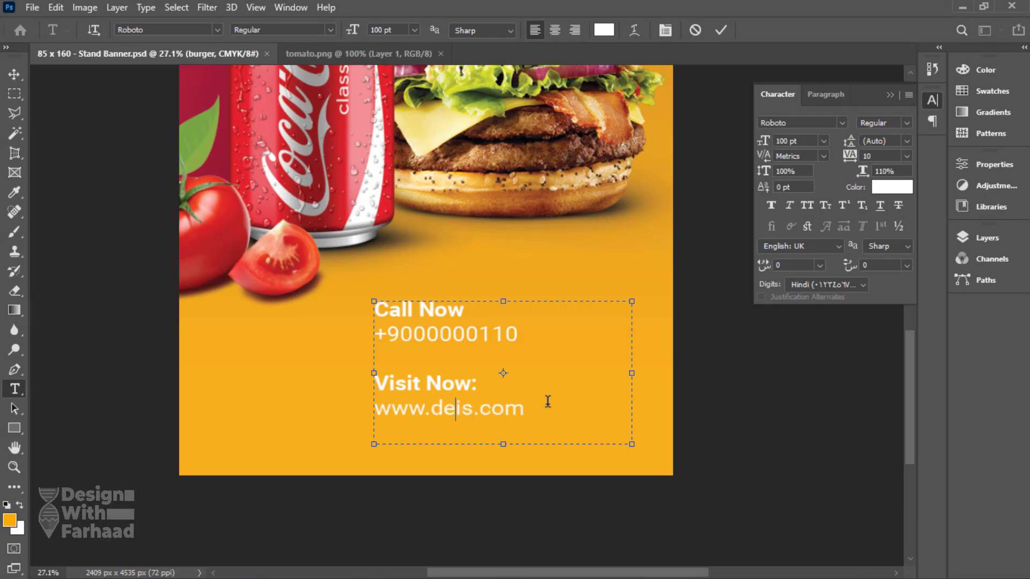
{"action": "type", "text": "gn wit"}
{"action": "key", "text": "BackSpace"}
{"action": "key", "text": "BackSpace"}
{"action": "key", "text": "BackSpace"}
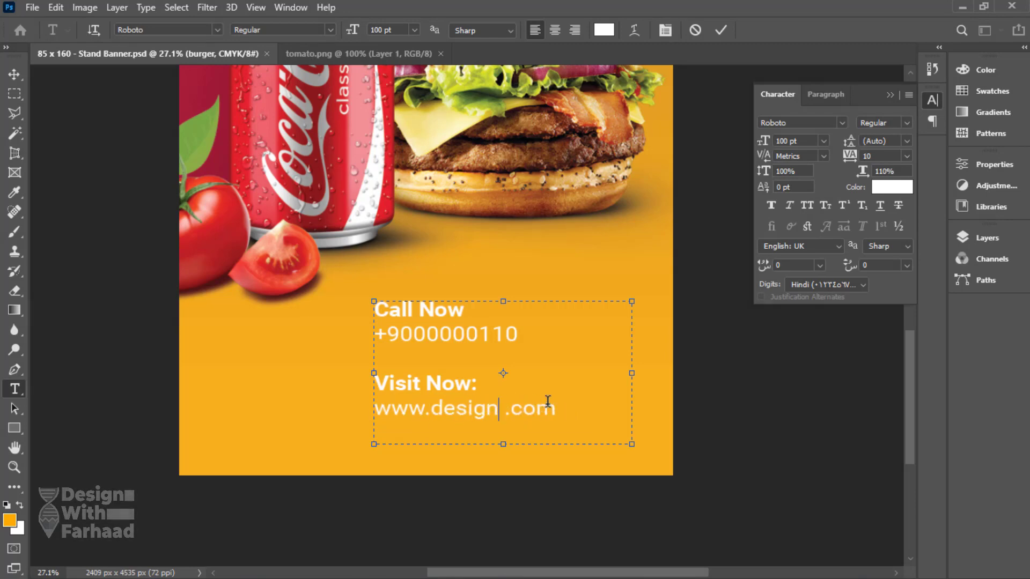
{"action": "key", "text": "BackSpace"}
{"action": "type", "text": "withfarhad"}
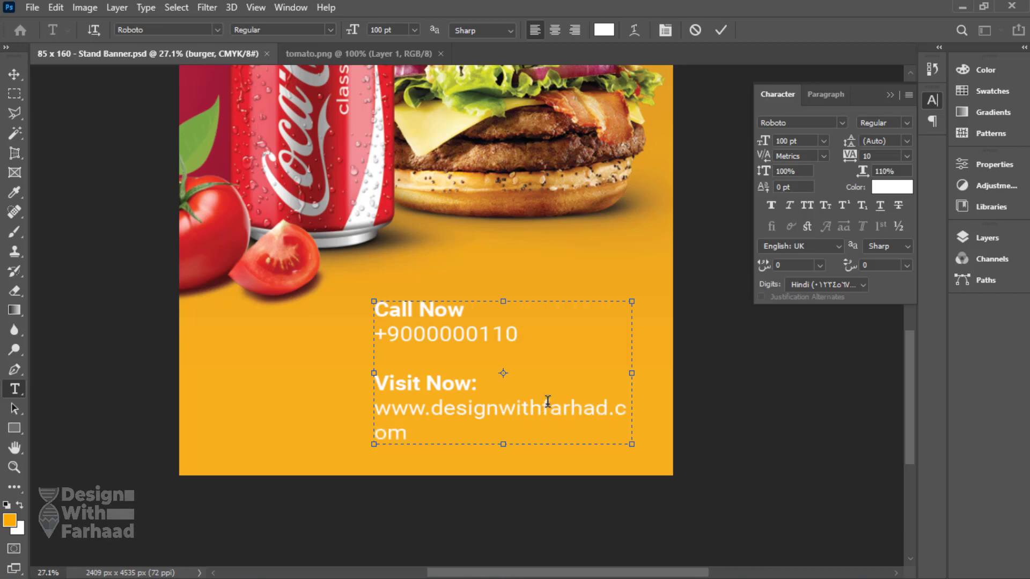
{"action": "left_click_drag", "start_coordinate": [371, 371], "coordinate": [337, 372]}
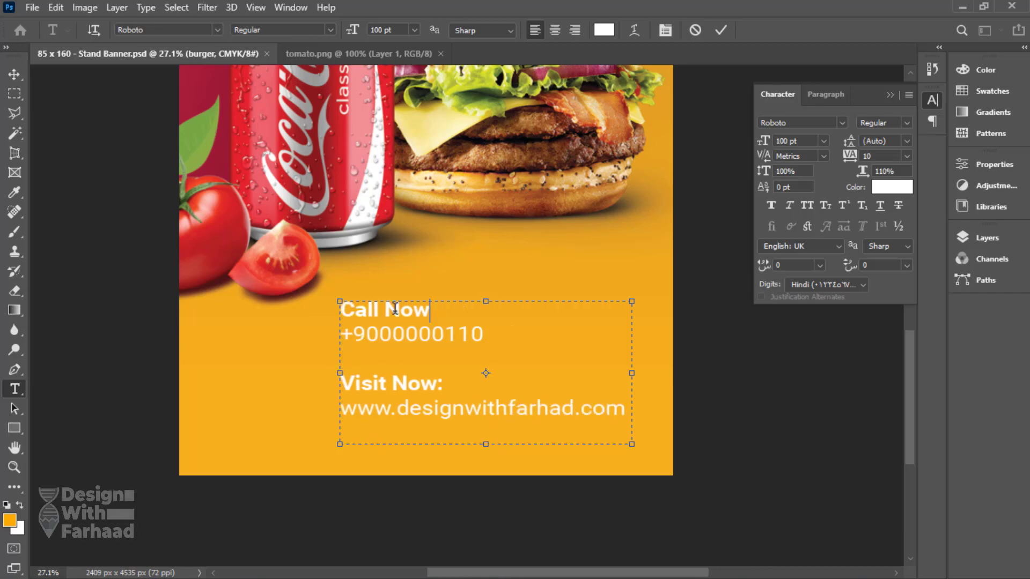
Step: Set the Call Now and Visit Now: headings to Black weight
{"action": "left_click", "coordinate": [348, 309], "text": "shift"}
{"action": "left_click", "coordinate": [908, 131]}
{"action": "left_click", "coordinate": [908, 131]}
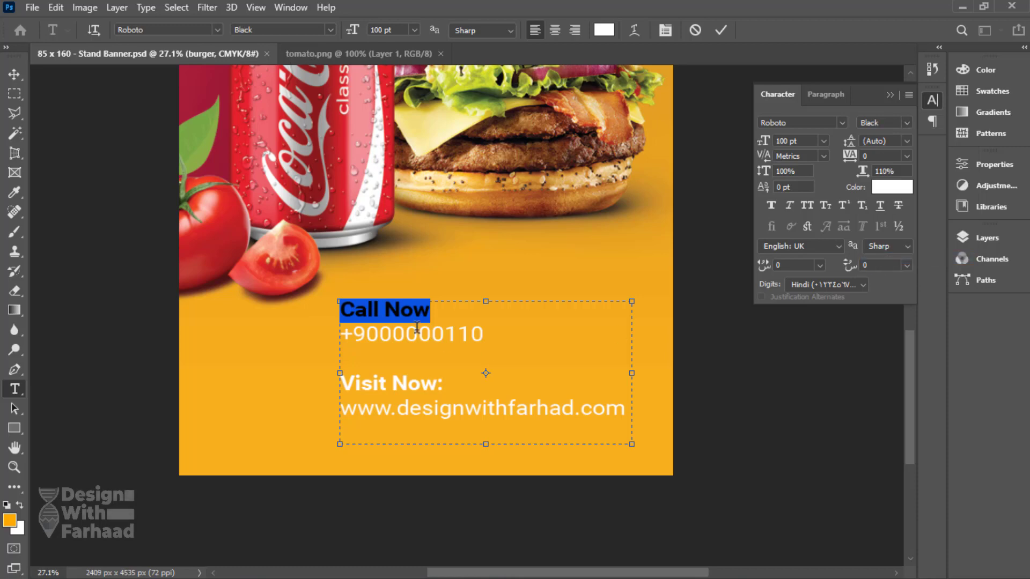
{"action": "left_click", "coordinate": [458, 375]}
{"action": "left_click", "coordinate": [325, 382], "text": "shift"}
{"action": "left_click", "coordinate": [907, 123]}
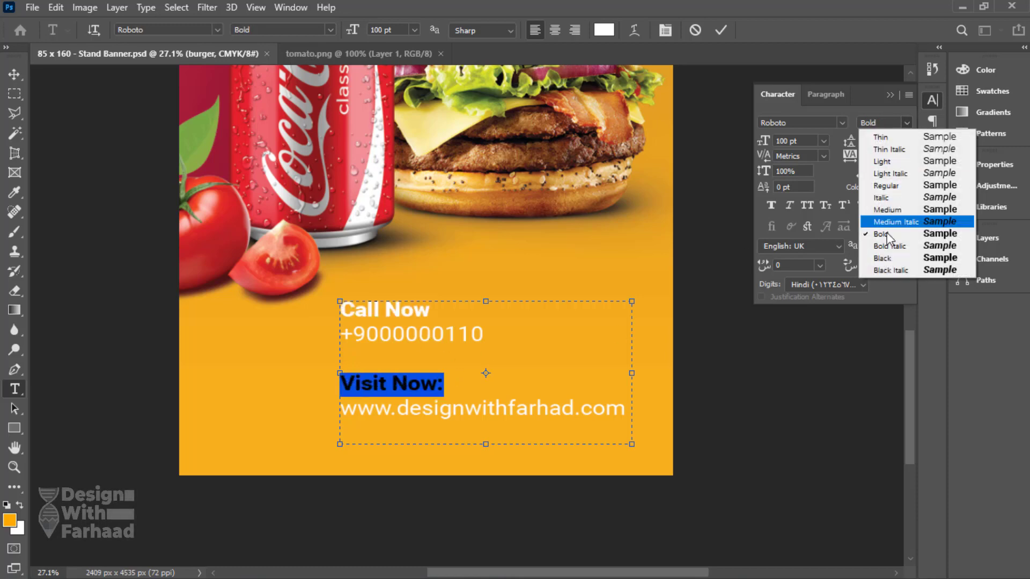
{"action": "left_click", "coordinate": [885, 268]}
{"action": "left_click", "coordinate": [428, 314]}
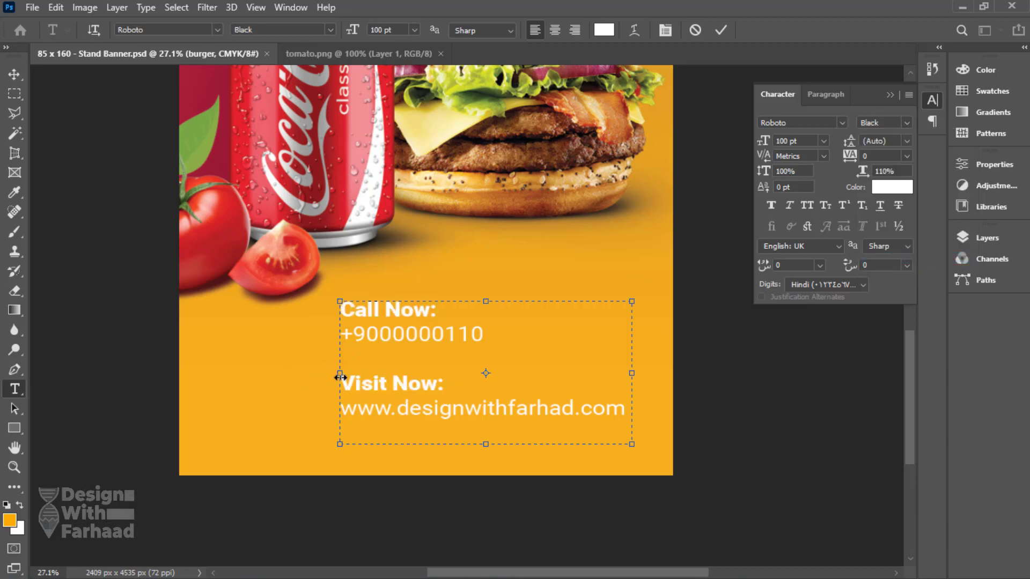
{"action": "mouse_move", "coordinate": [340, 377]}
{"action": "left_mouse_down"}
{"action": "mouse_move", "coordinate": [368, 378]}
{"action": "mouse_move", "coordinate": [321, 383]}
{"action": "left_mouse_up"}
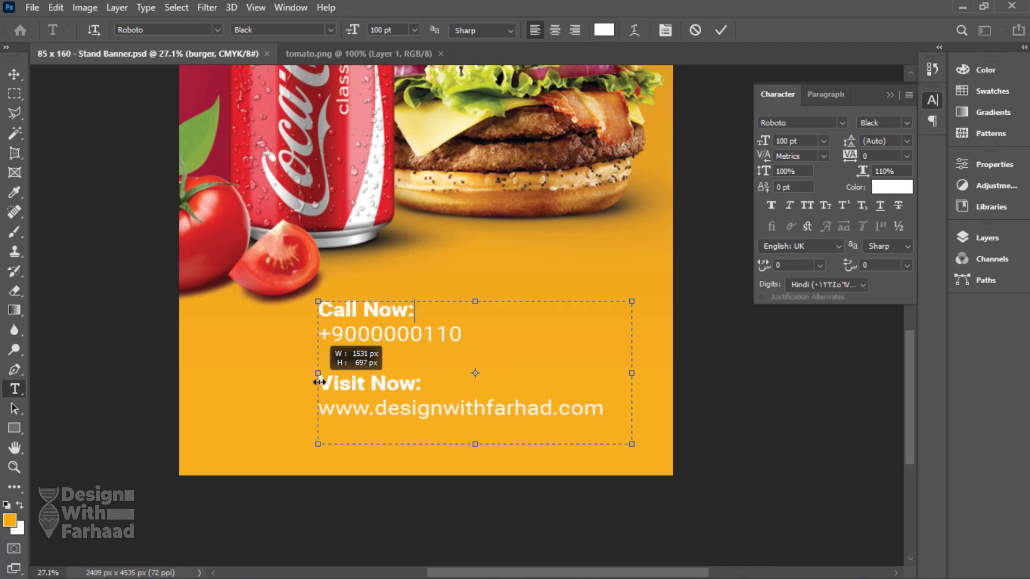
Step: Right-align the contact block and move it toward the banner's lower right
{"action": "left_click", "coordinate": [14, 74]}
{"action": "mouse_move", "coordinate": [409, 336]}
{"action": "left_mouse_down"}
{"action": "mouse_move", "coordinate": [403, 345]}
{"action": "mouse_move", "coordinate": [437, 336]}
{"action": "mouse_move", "coordinate": [424, 343]}
{"action": "left_mouse_up"}
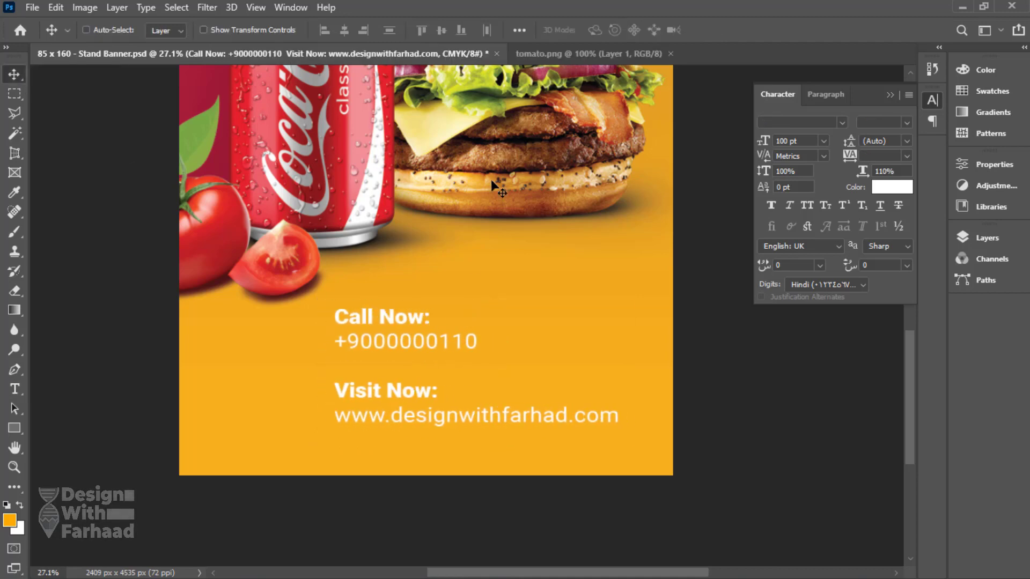
{"action": "left_click", "coordinate": [818, 95]}
{"action": "left_click", "coordinate": [810, 123]}
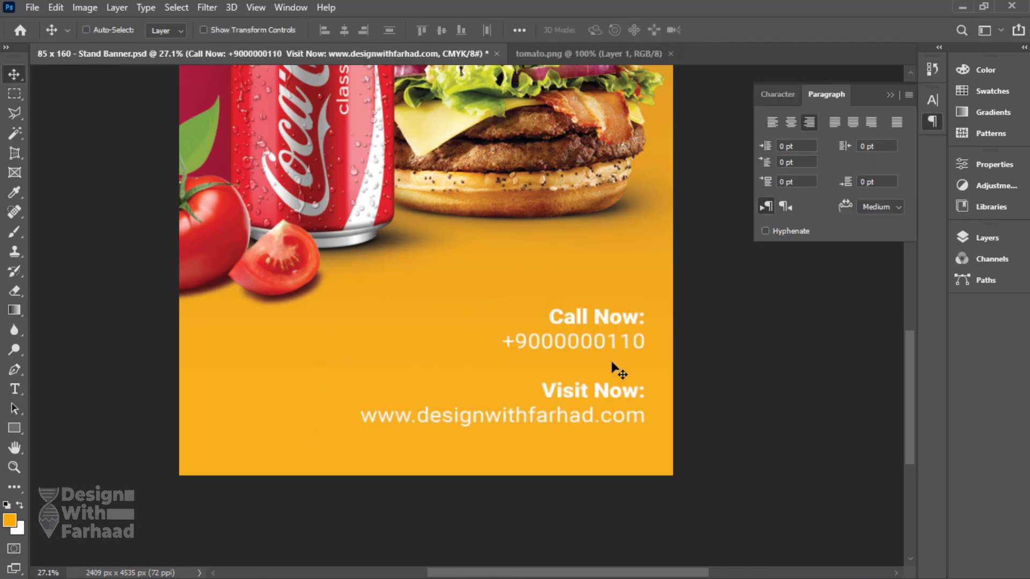
{"action": "left_click_drag", "start_coordinate": [571, 339], "coordinate": [547, 299]}
Step: Enable a drop shadow on the contact text layer with Size 0 and Distance 6
{"action": "left_click", "coordinate": [987, 238]}
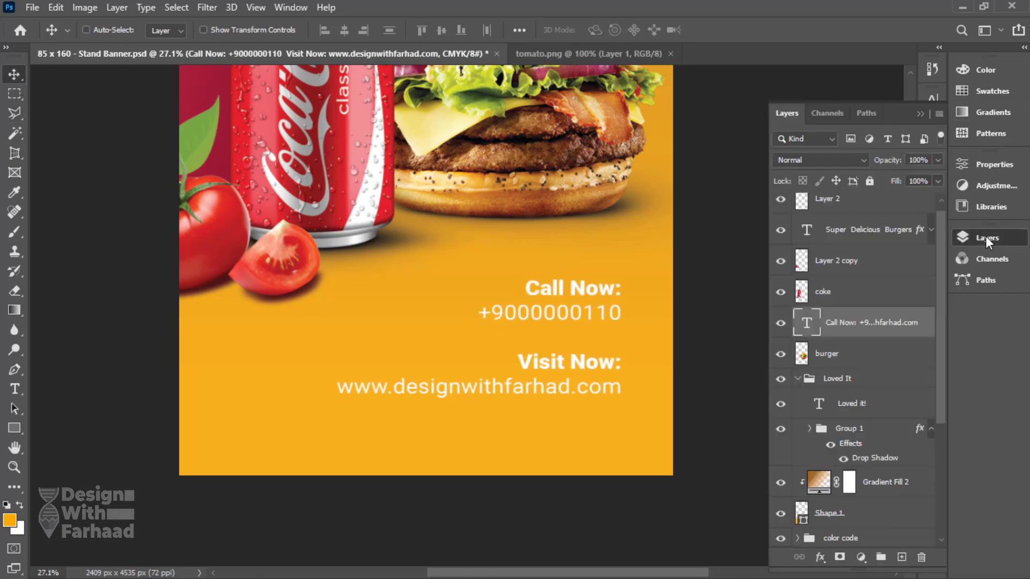
{"action": "right_click", "coordinate": [860, 324]}
{"action": "key", "text": "Escape"}
{"action": "left_click_drag", "start_coordinate": [488, 30], "coordinate": [686, 25]}
{"action": "left_click", "coordinate": [687, 302]}
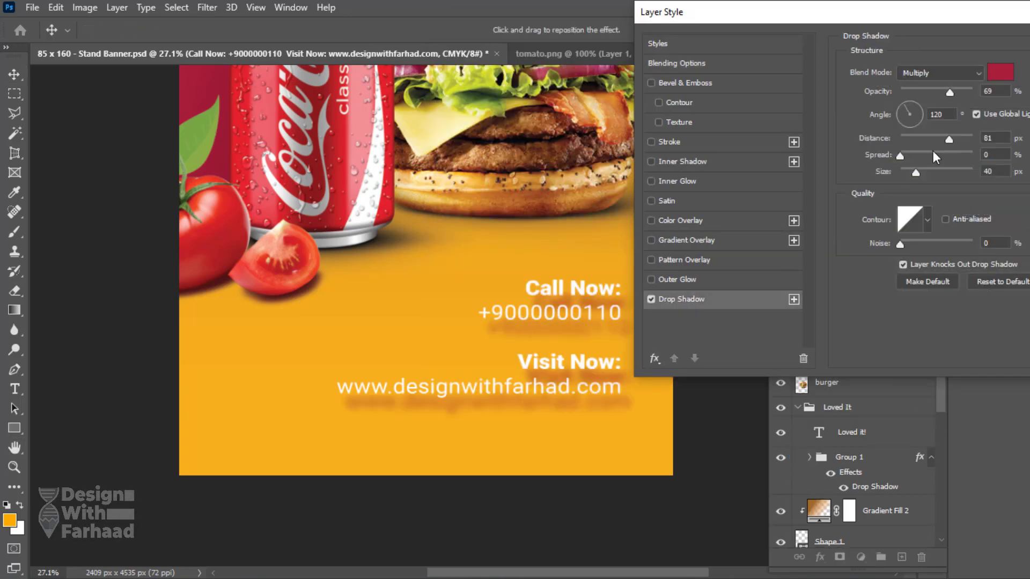
{"action": "left_click_drag", "start_coordinate": [872, 172], "coordinate": [871, 168]}
{"action": "mouse_move", "coordinate": [563, 319]}
{"action": "left_mouse_down"}
{"action": "mouse_move", "coordinate": [552, 299]}
{"action": "mouse_move", "coordinate": [558, 322]}
{"action": "left_mouse_up"}
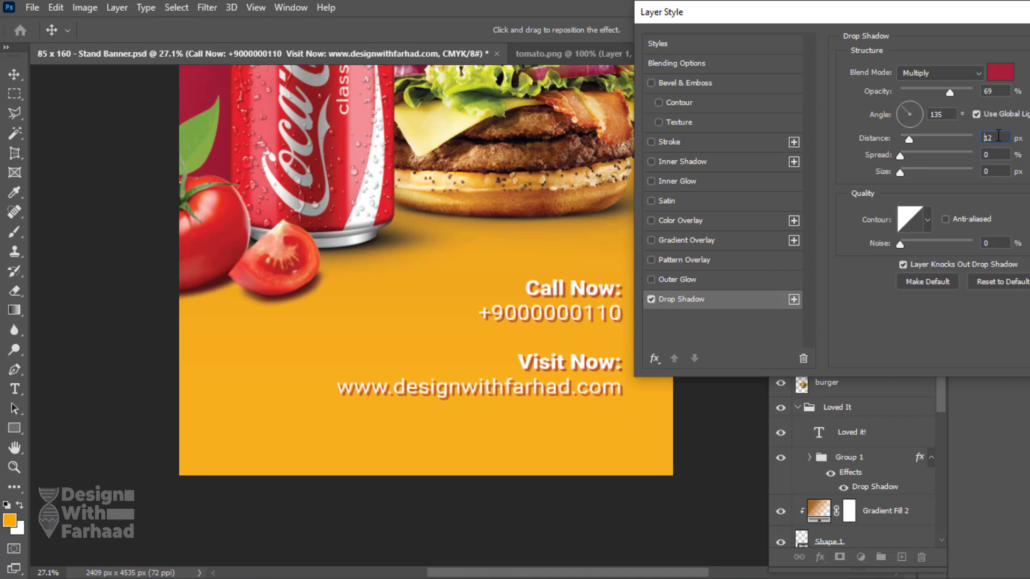
Step: Set the shadow colour to maroon, Angle 90° and Spread 3, then apply it
{"action": "left_click", "coordinate": [1000, 73]}
{"action": "left_click", "coordinate": [792, 179]}
{"action": "left_click", "coordinate": [969, 71]}
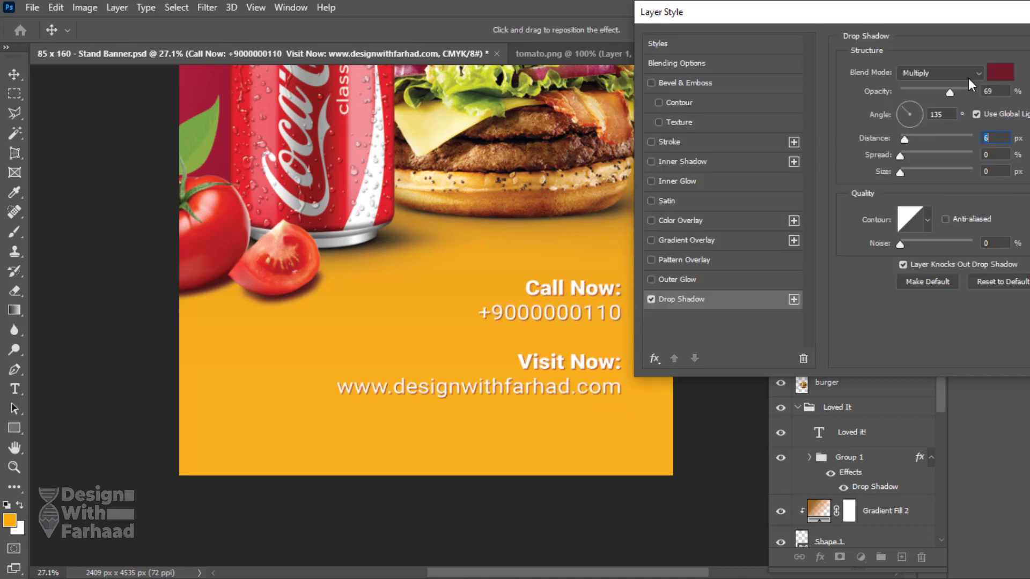
{"action": "left_click", "coordinate": [911, 102]}
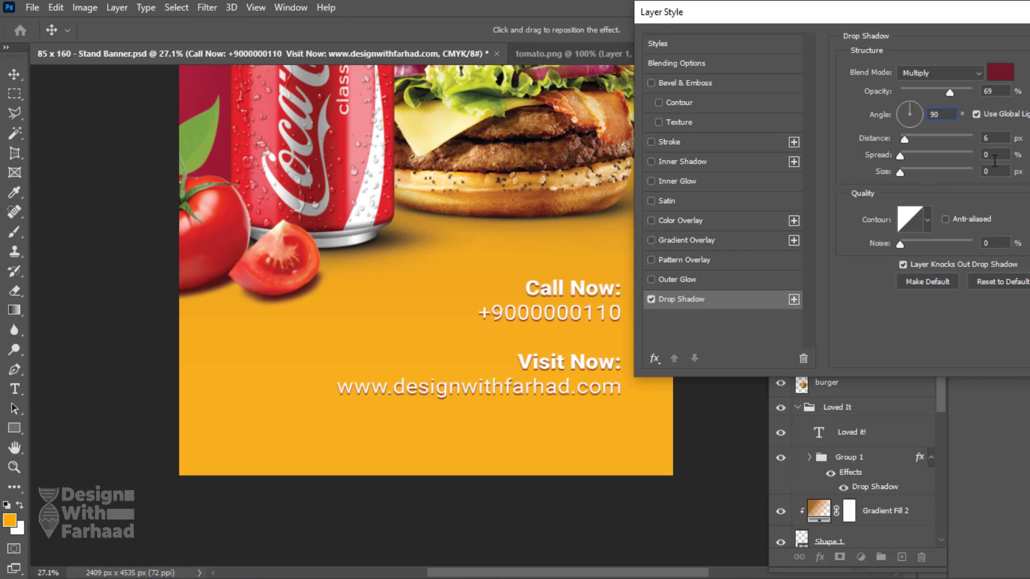
{"action": "key", "text": "Up"}
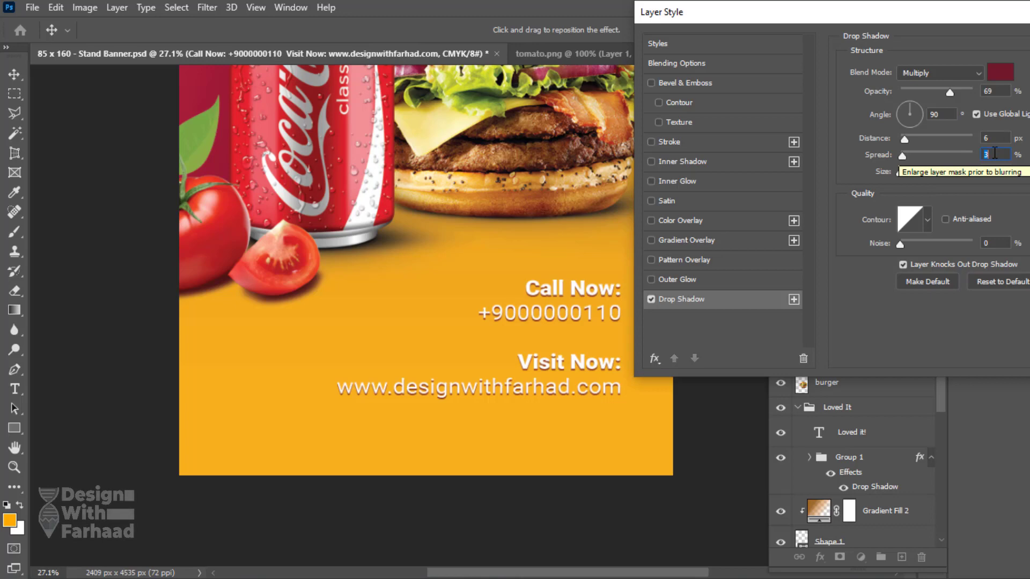
{"action": "key", "text": "Return"}
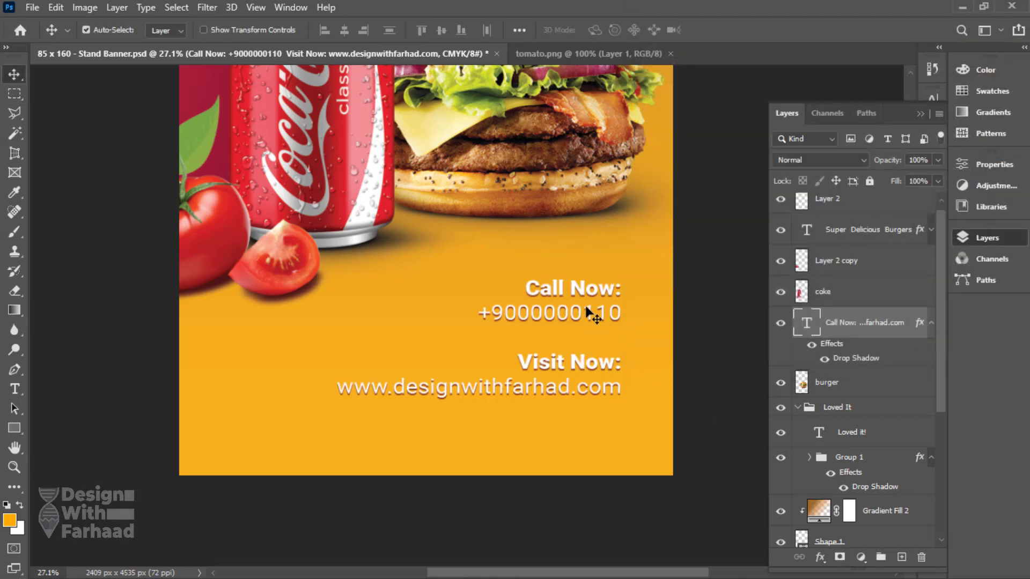
{"action": "key", "text": "ctrl+t"}
Step: Enlarge the contact text block to about 111.82% and fit the banner on screen
{"action": "left_click_drag", "start_coordinate": [310, 422], "coordinate": [270, 439]}
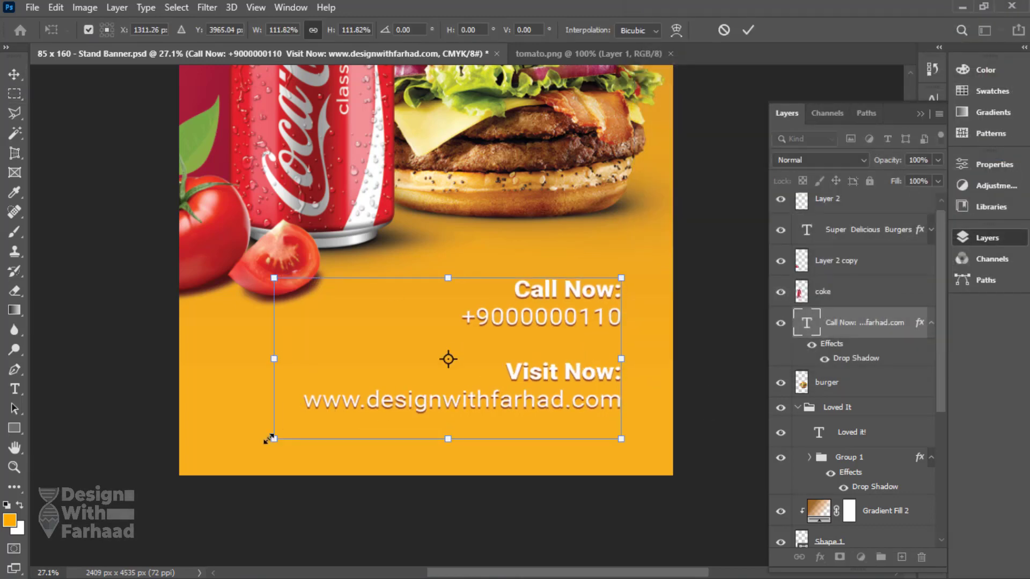
{"action": "key", "text": "Return"}
{"action": "left_click", "coordinate": [15, 466]}
{"action": "left_click", "coordinate": [453, 30]}
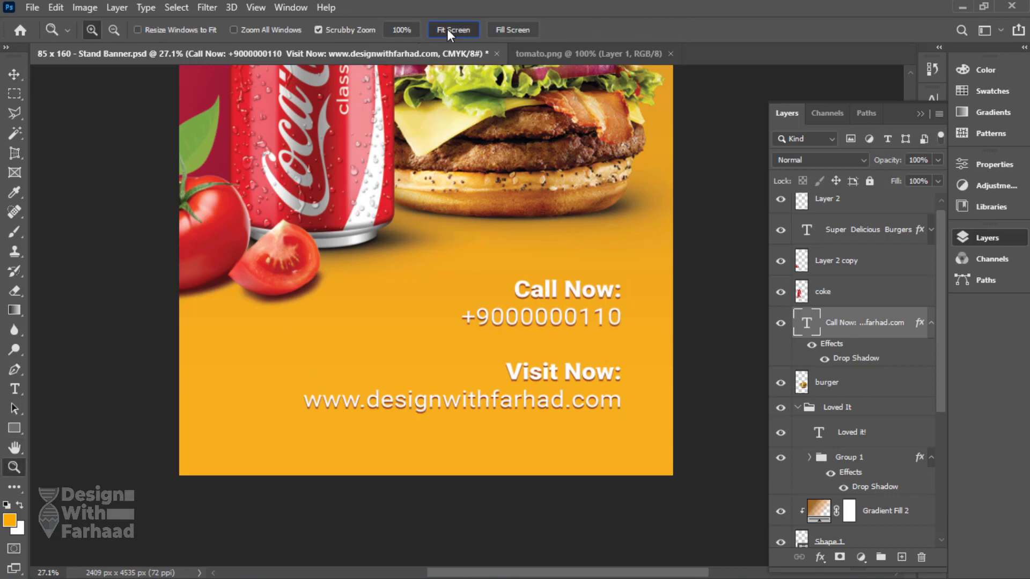
Step: Nudge the contact text slightly to the left with the Move tool
{"action": "key", "text": "v"}
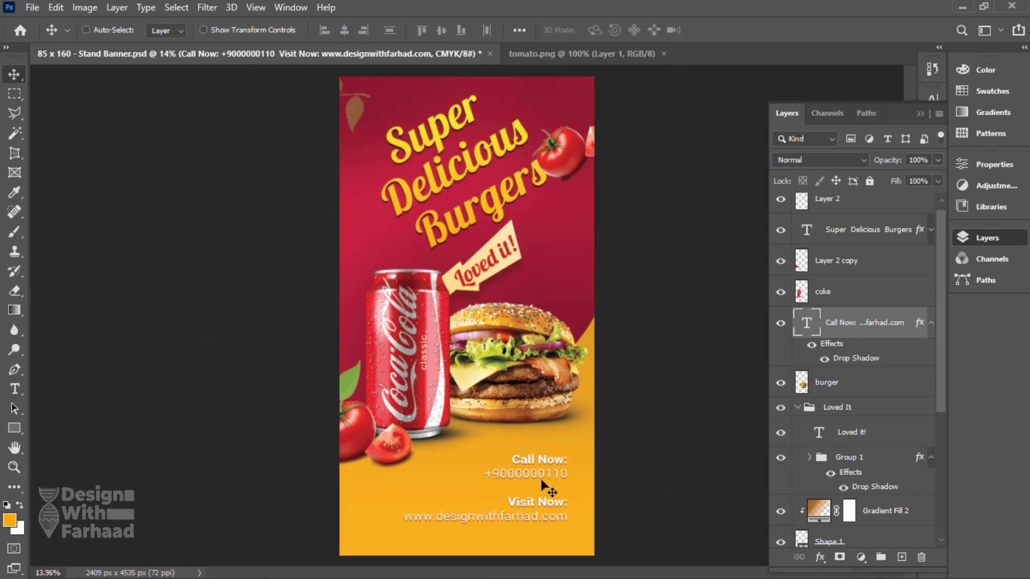
{"action": "left_click_drag", "start_coordinate": [537, 469], "coordinate": [535, 468]}
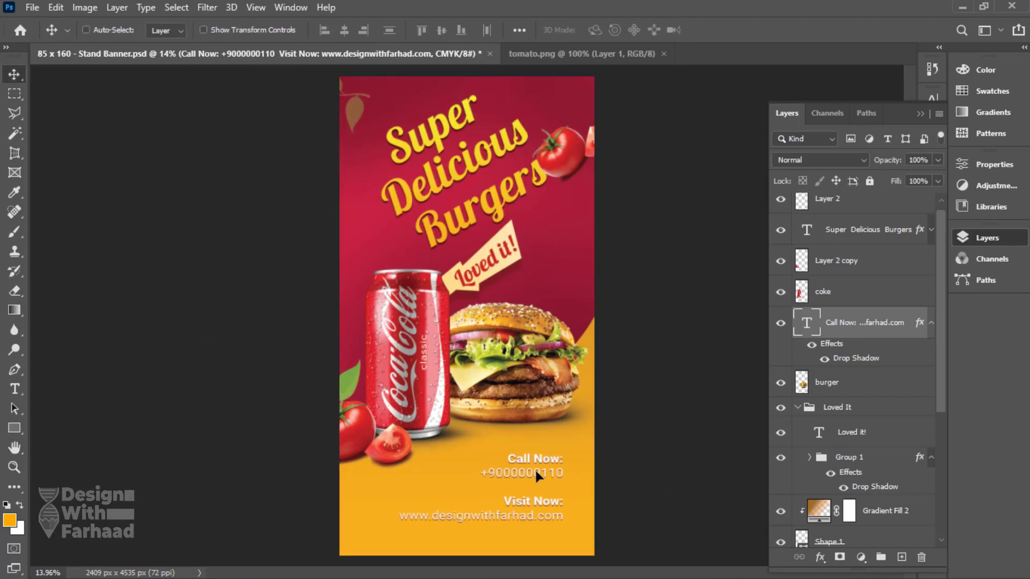
{"action": "key", "text": "ctrl"}
{"action": "key", "text": "s"}
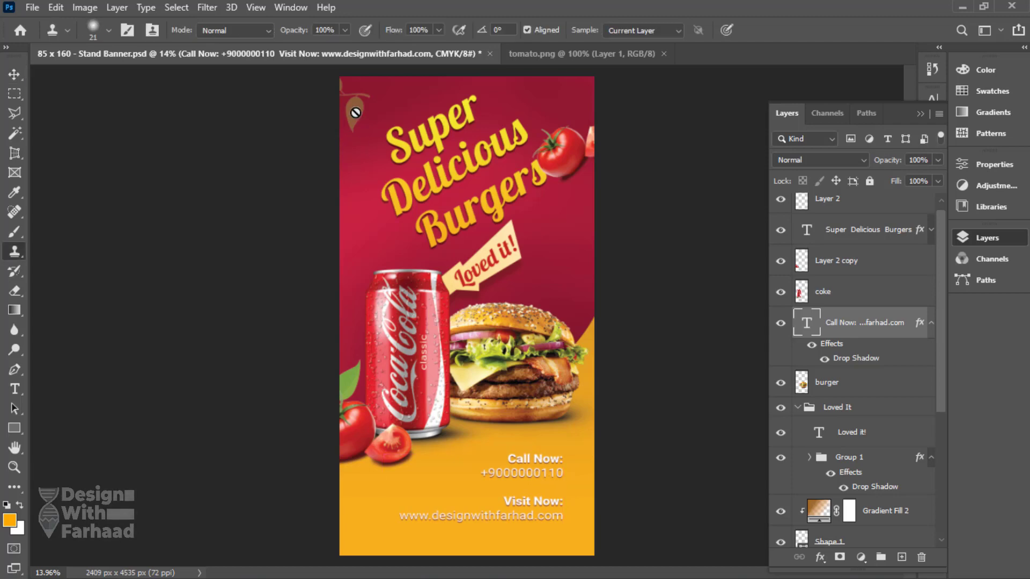
{"action": "key", "text": "v"}
Step: Move the Layer 1 copy leaf beside the top tomato and save
{"action": "right_click", "coordinate": [358, 114]}
{"action": "left_click", "coordinate": [366, 114]}
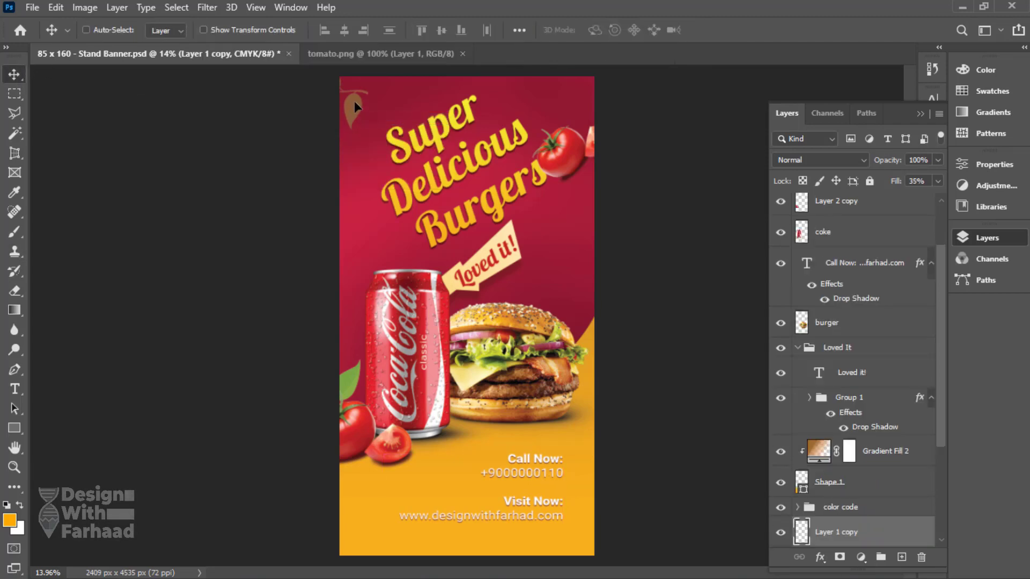
{"action": "left_click_drag", "start_coordinate": [365, 123], "coordinate": [426, 160]}
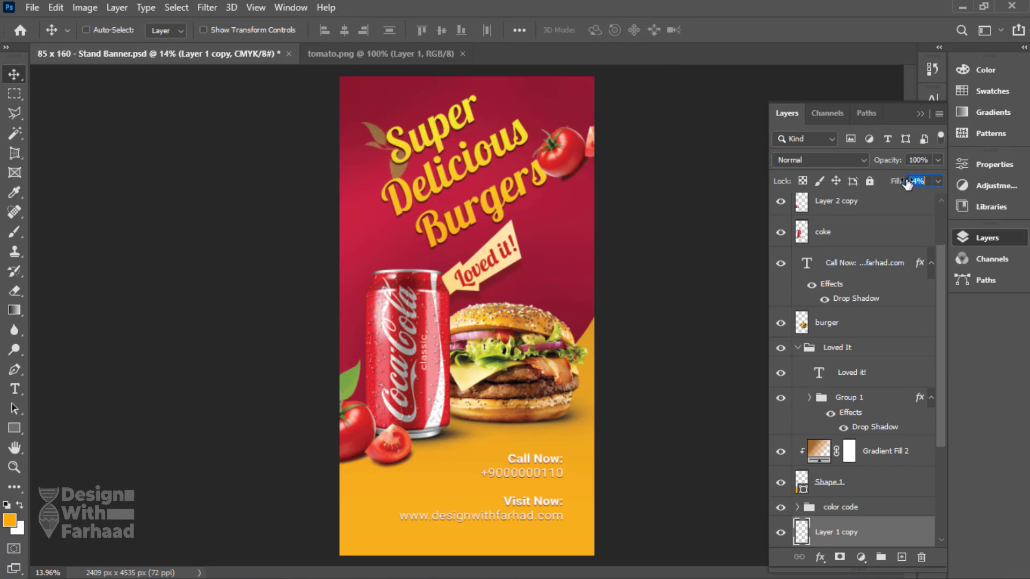
{"action": "left_click_drag", "start_coordinate": [411, 162], "coordinate": [561, 137]}
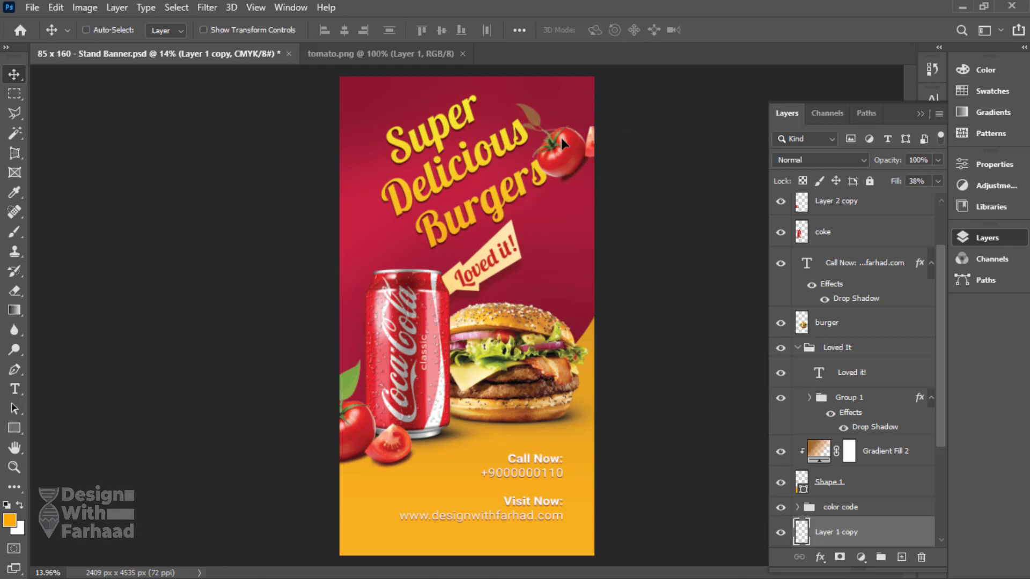
{"action": "key", "text": "ctrl+s"}
Step: Scale the Super Delicious Burgers title to about 102% and reposition it
{"action": "right_click", "coordinate": [437, 200]}
{"action": "left_click", "coordinate": [437, 198]}
{"action": "left_click_drag", "start_coordinate": [438, 198], "coordinate": [419, 189]}
{"action": "key", "text": "ctrl+t"}
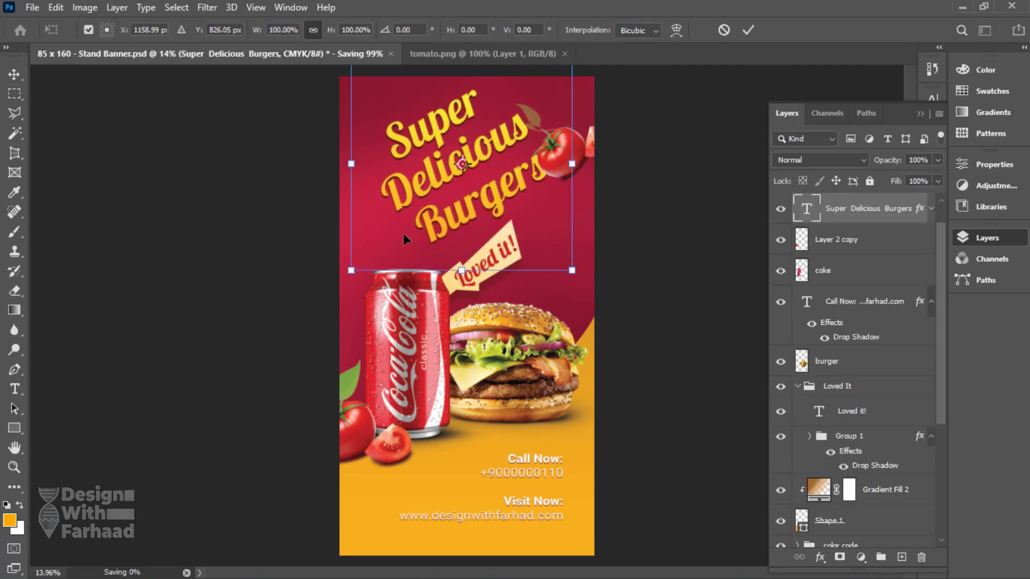
{"action": "left_click_drag", "start_coordinate": [350, 273], "coordinate": [352, 265]}
{"action": "key", "text": "Return"}
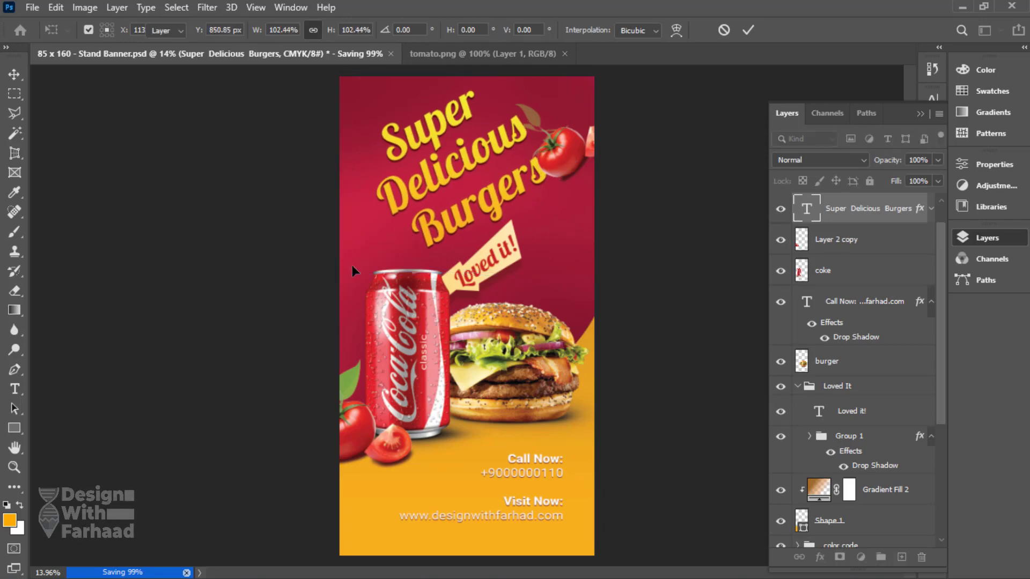
{"action": "mouse_move", "coordinate": [461, 171]}
{"action": "left_mouse_down"}
{"action": "mouse_move", "coordinate": [456, 181]}
{"action": "mouse_move", "coordinate": [468, 172]}
{"action": "left_mouse_up"}
{"action": "key", "text": "s"}
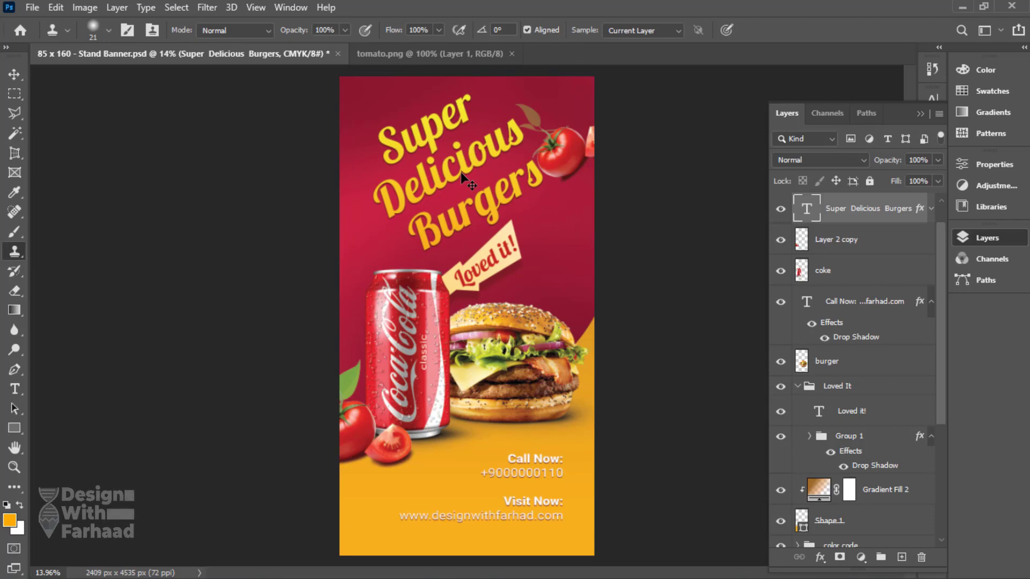
Step: Recolour the Shape 1 lower background to the darker orange e69008 and save
{"action": "key", "text": "v"}
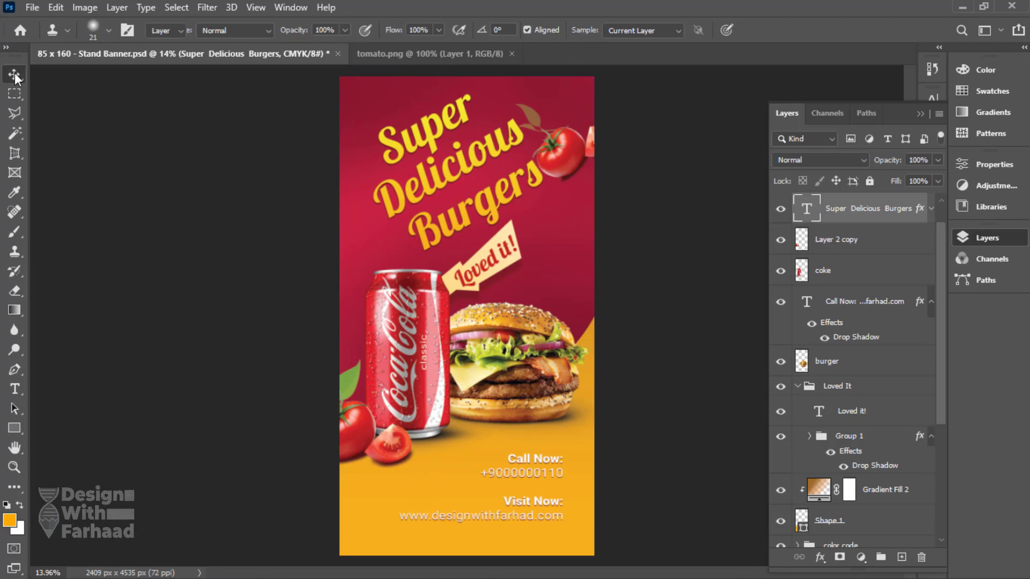
{"action": "right_click", "coordinate": [363, 523]}
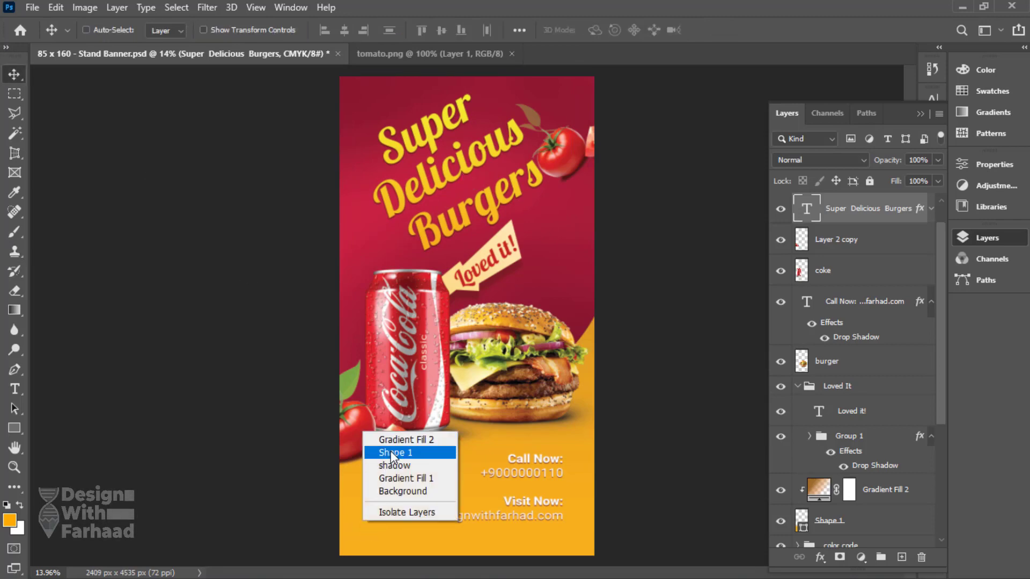
{"action": "left_click", "coordinate": [392, 453]}
{"action": "double_click", "coordinate": [802, 520]}
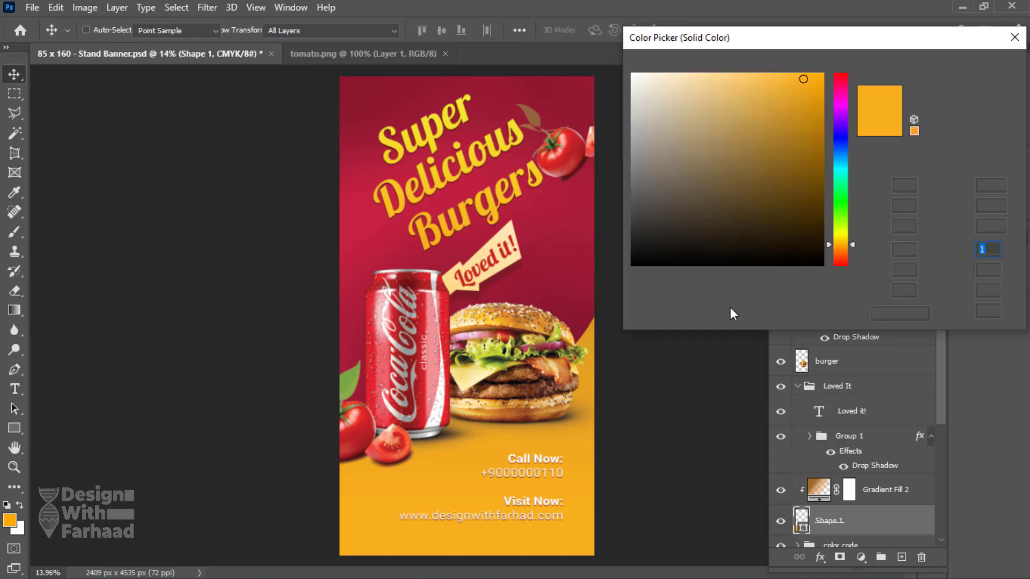
{"action": "left_click_drag", "start_coordinate": [813, 96], "coordinate": [814, 117]}
{"action": "left_click_drag", "start_coordinate": [839, 240], "coordinate": [841, 246]}
{"action": "mouse_move", "coordinate": [811, 115]}
{"action": "left_mouse_down"}
{"action": "mouse_move", "coordinate": [822, 91]}
{"action": "mouse_move", "coordinate": [809, 70]}
{"action": "mouse_move", "coordinate": [818, 102]}
{"action": "left_mouse_up"}
{"action": "left_click", "coordinate": [974, 66]}
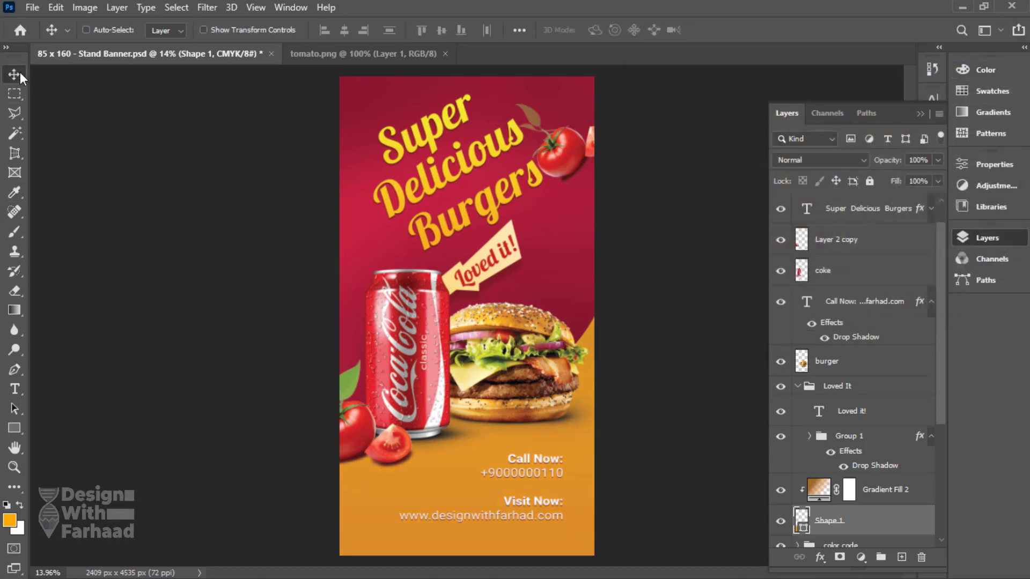
{"action": "key", "text": "ctrl+s"}
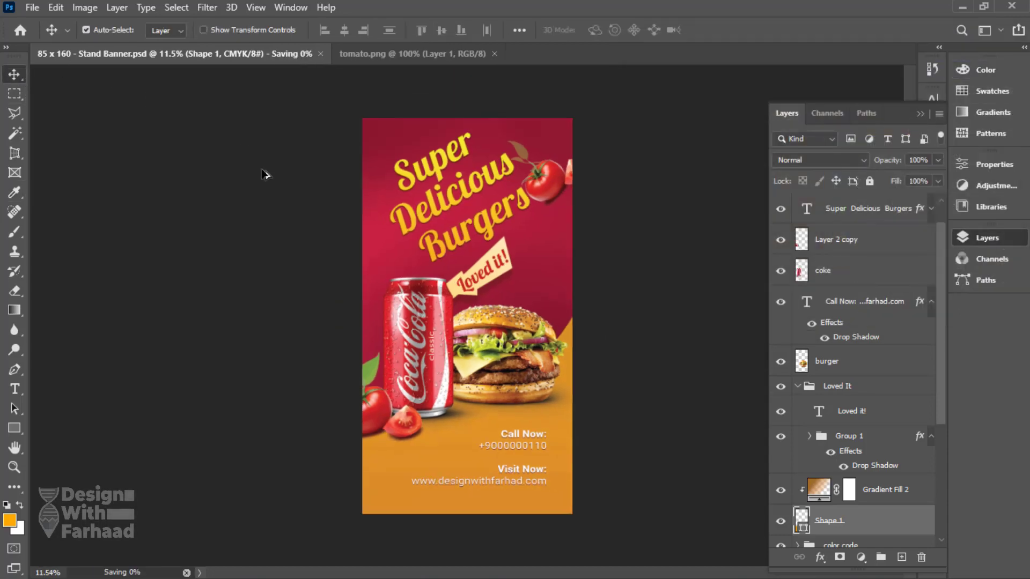
Step: Move the Layer 2 tomato slightly left and down
{"action": "key", "text": "ctrl+minus"}
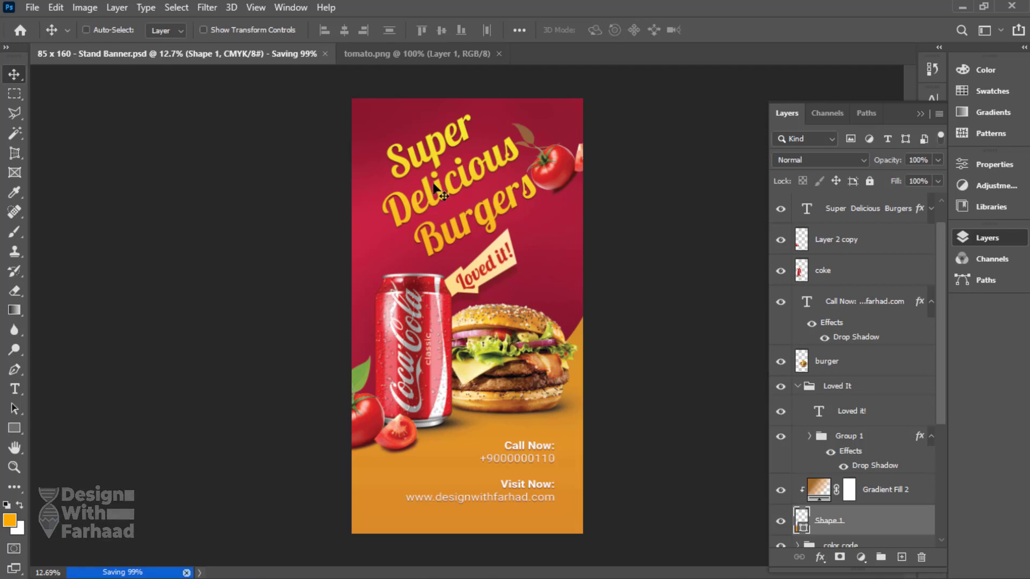
{"action": "right_click", "coordinate": [540, 169]}
{"action": "left_click", "coordinate": [563, 177]}
{"action": "mouse_move", "coordinate": [555, 166]}
{"action": "left_mouse_down"}
{"action": "mouse_move", "coordinate": [536, 165]}
{"action": "mouse_move", "coordinate": [539, 215]}
{"action": "mouse_move", "coordinate": [539, 160]}
{"action": "left_mouse_up"}
Step: Shrink the Loved It badge group and move it up
{"action": "right_click", "coordinate": [487, 273]}
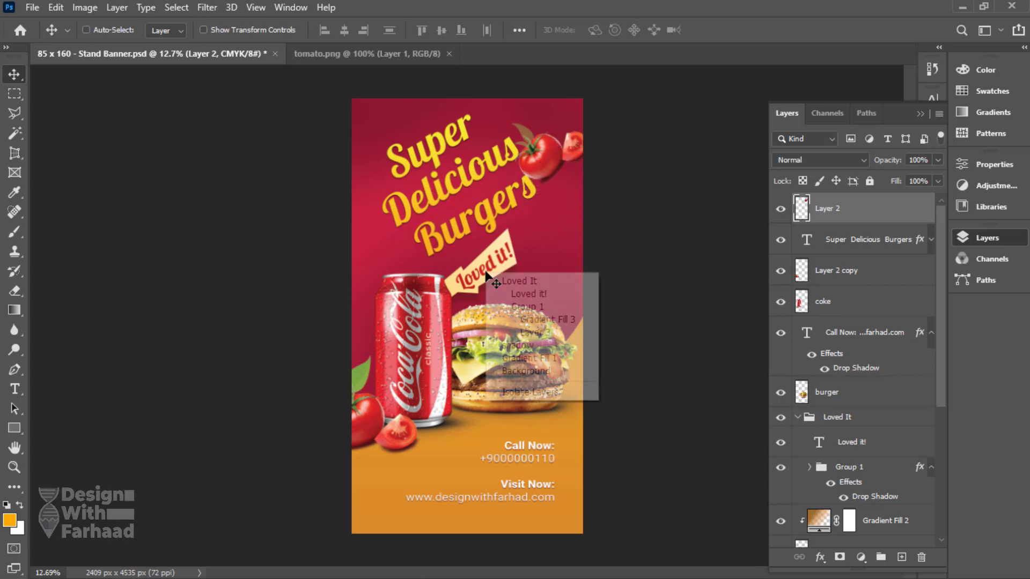
{"action": "left_click", "coordinate": [498, 281]}
{"action": "key", "text": "ctrl+t"}
{"action": "mouse_move", "coordinate": [514, 230]}
{"action": "left_mouse_down"}
{"action": "mouse_move", "coordinate": [504, 262]}
{"action": "mouse_move", "coordinate": [507, 246]}
{"action": "left_mouse_up"}
{"action": "key", "text": "Return"}
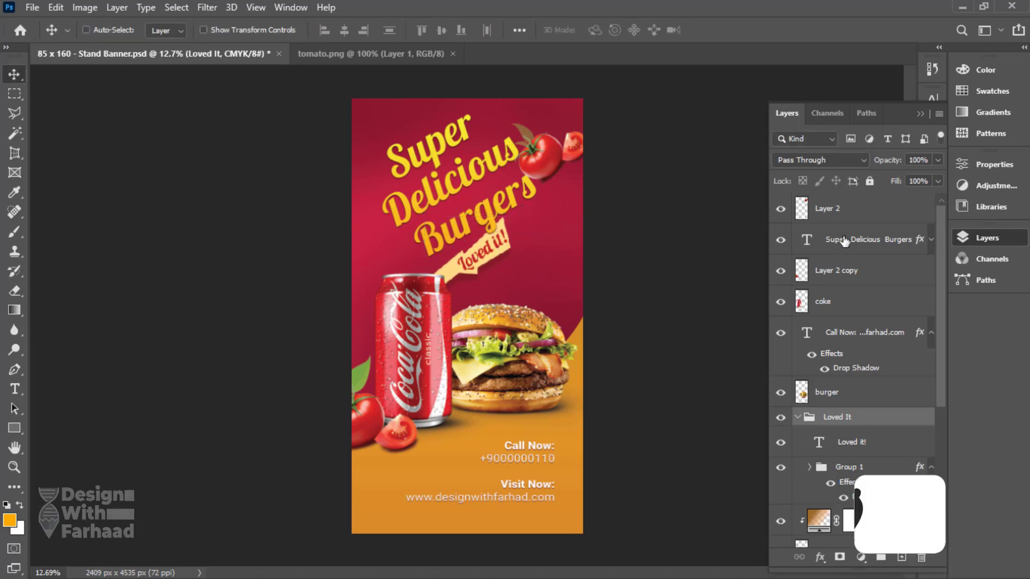
Step: Move the Super Delicious Burgers title up and to the left
{"action": "left_click", "coordinate": [877, 239]}
{"action": "right_click", "coordinate": [472, 221]}
{"action": "left_click", "coordinate": [529, 225]}
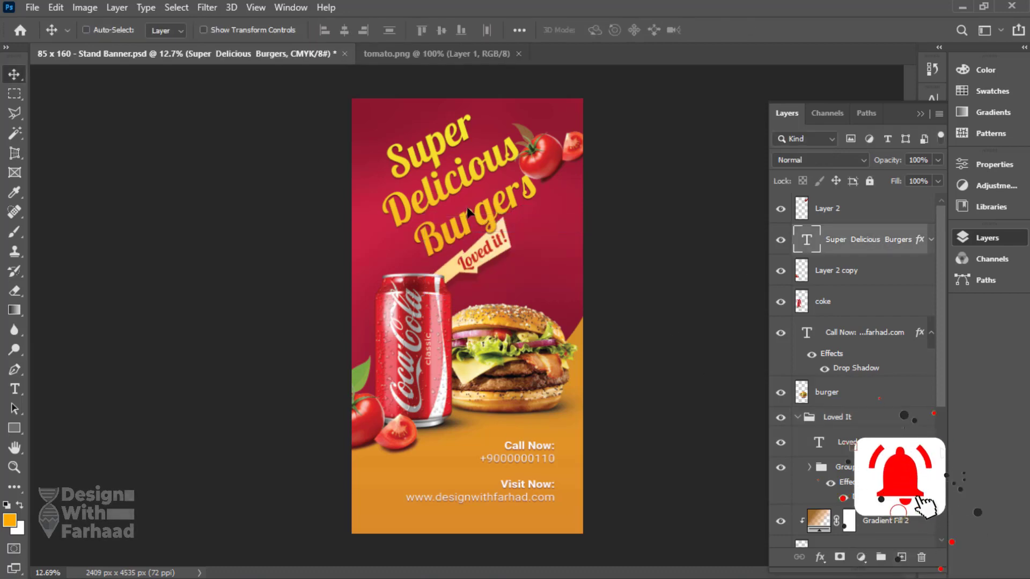
{"action": "left_click_drag", "start_coordinate": [474, 216], "coordinate": [466, 207]}
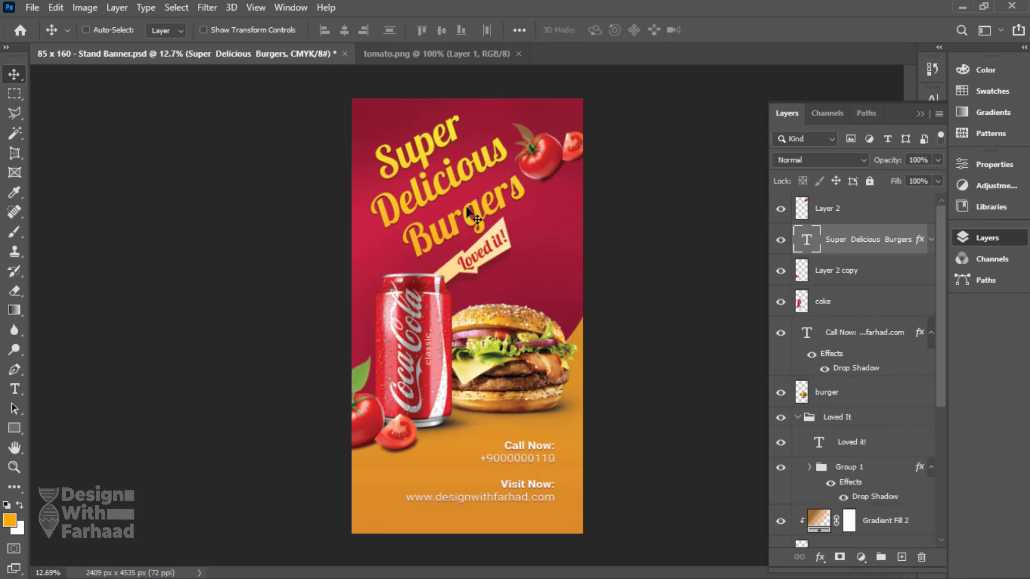
Step: Place the Loved It badge above the burger and lower the title slightly
{"action": "right_click", "coordinate": [497, 253]}
{"action": "left_click", "coordinate": [497, 253]}
{"action": "right_click", "coordinate": [498, 253]}
{"action": "left_click", "coordinate": [509, 259]}
{"action": "left_click_drag", "start_coordinate": [496, 251], "coordinate": [540, 277]}
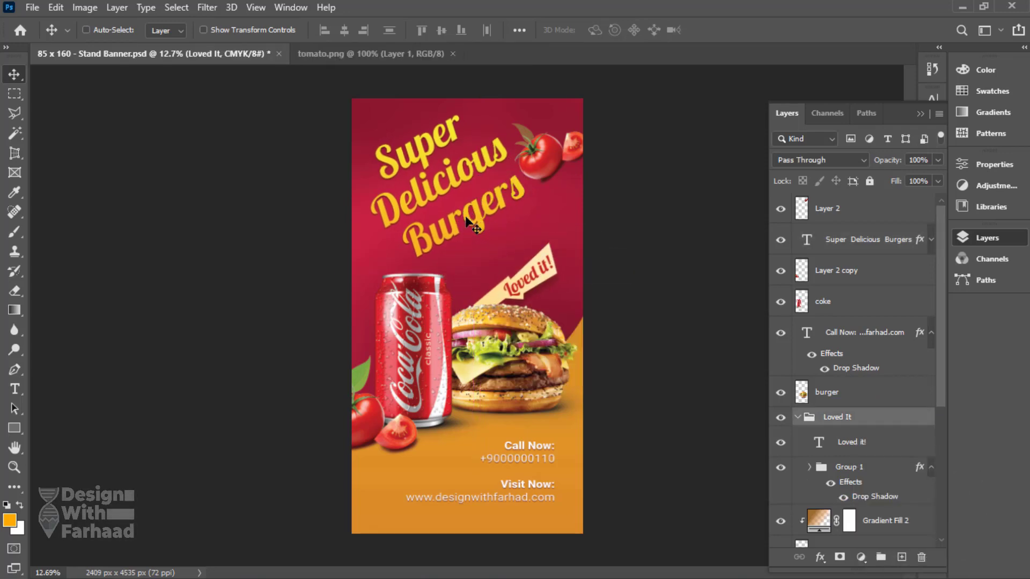
{"action": "right_click", "coordinate": [468, 226]}
{"action": "left_click", "coordinate": [483, 225]}
{"action": "mouse_move", "coordinate": [478, 213]}
{"action": "left_mouse_down"}
{"action": "mouse_move", "coordinate": [479, 230]}
{"action": "mouse_move", "coordinate": [492, 218]}
{"action": "left_mouse_up"}
Step: Rotate the Loved It badge to about -13°, nudge it up-left, and save
{"action": "right_click", "coordinate": [514, 286]}
{"action": "left_click", "coordinate": [542, 295]}
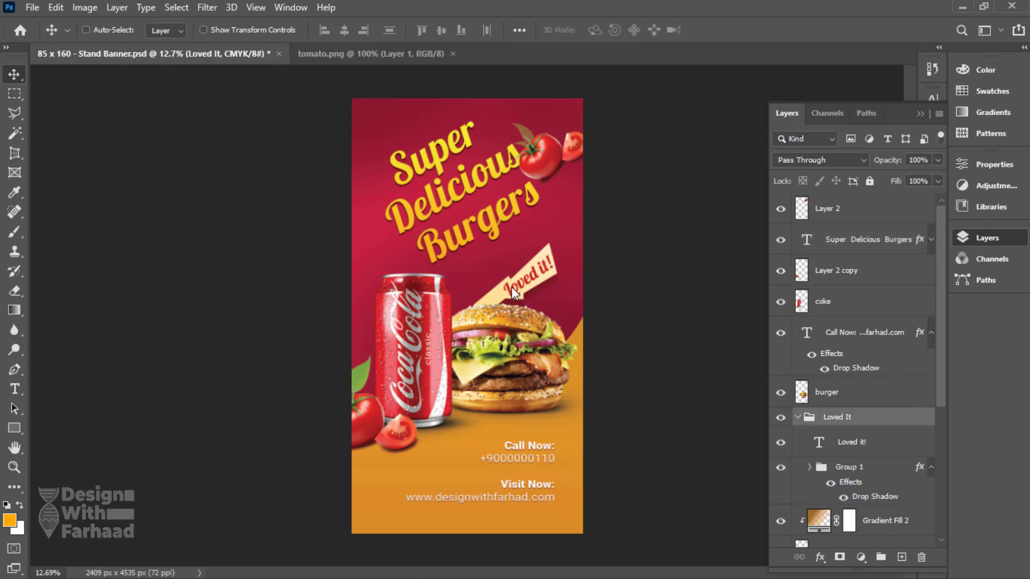
{"action": "key", "text": "ctrl+t"}
{"action": "left_click_drag", "start_coordinate": [567, 225], "coordinate": [552, 215]}
{"action": "left_click_drag", "start_coordinate": [535, 267], "coordinate": [529, 261]}
{"action": "key", "text": "Return"}
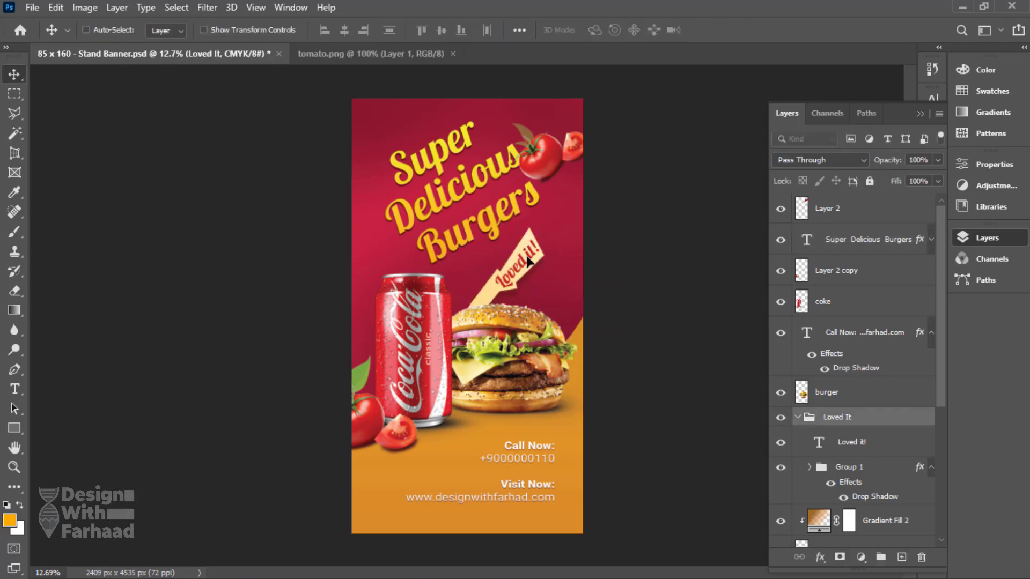
{"action": "key", "text": "ctrl+s"}
{"action": "left_click", "coordinate": [26, 7]}
Step: Save a JPEG copy named '85 x 160 - Stand Banner.jpg' at Quality 10 (Maximum)
{"action": "left_click", "coordinate": [80, 193]}
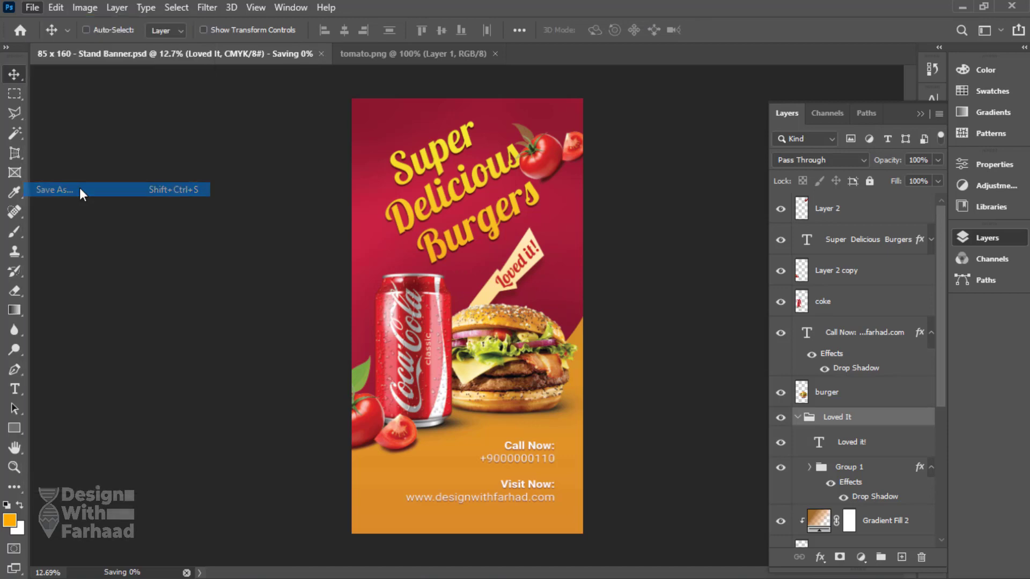
{"action": "left_click", "coordinate": [87, 191]}
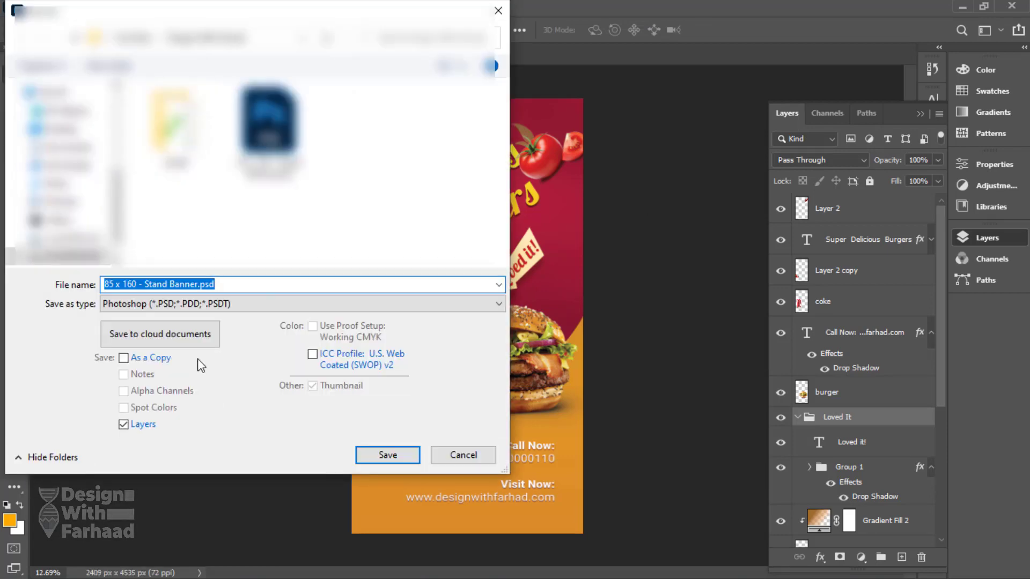
{"action": "left_click", "coordinate": [196, 304]}
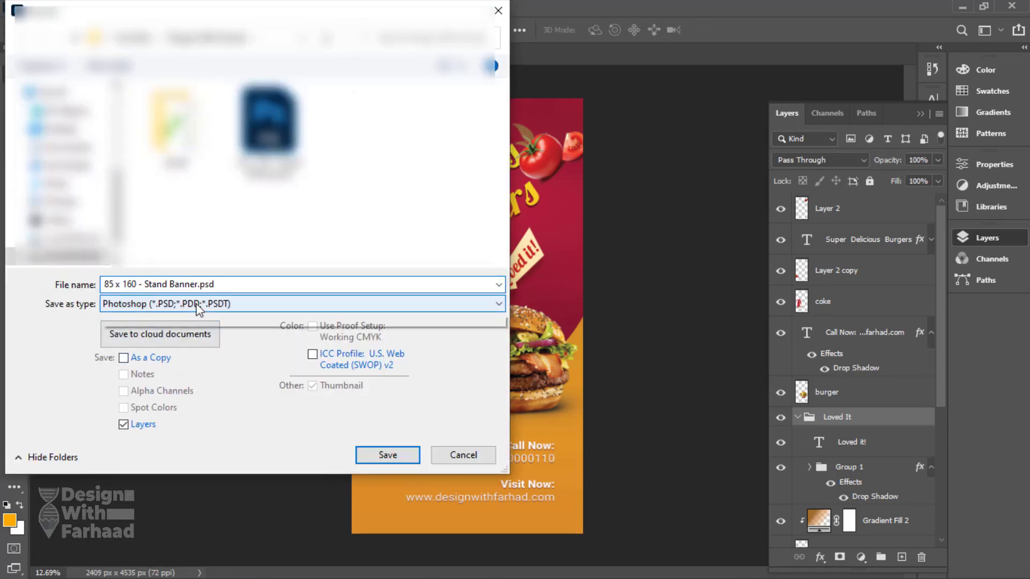
{"action": "left_click", "coordinate": [258, 375]}
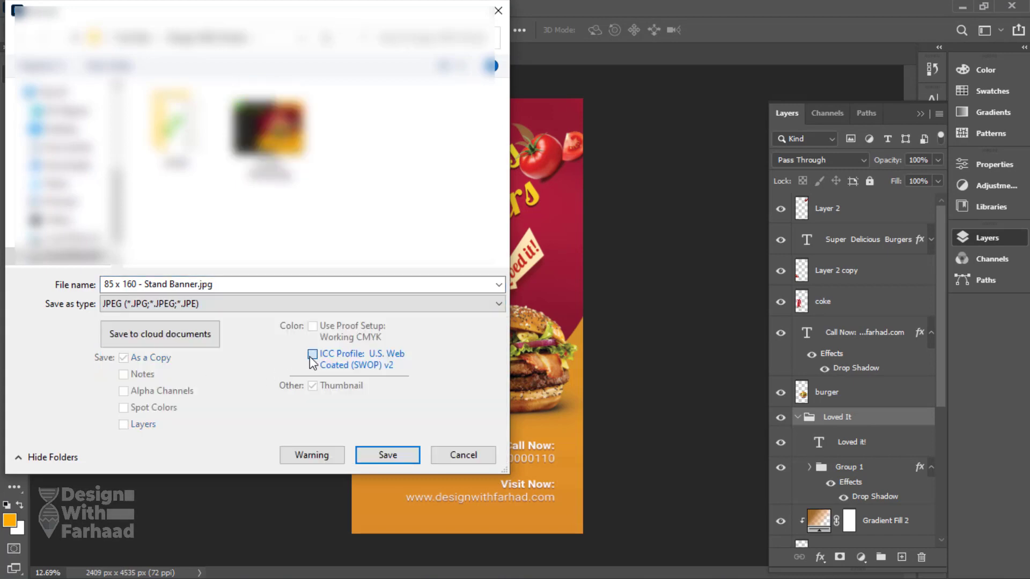
{"action": "left_click", "coordinate": [385, 455]}
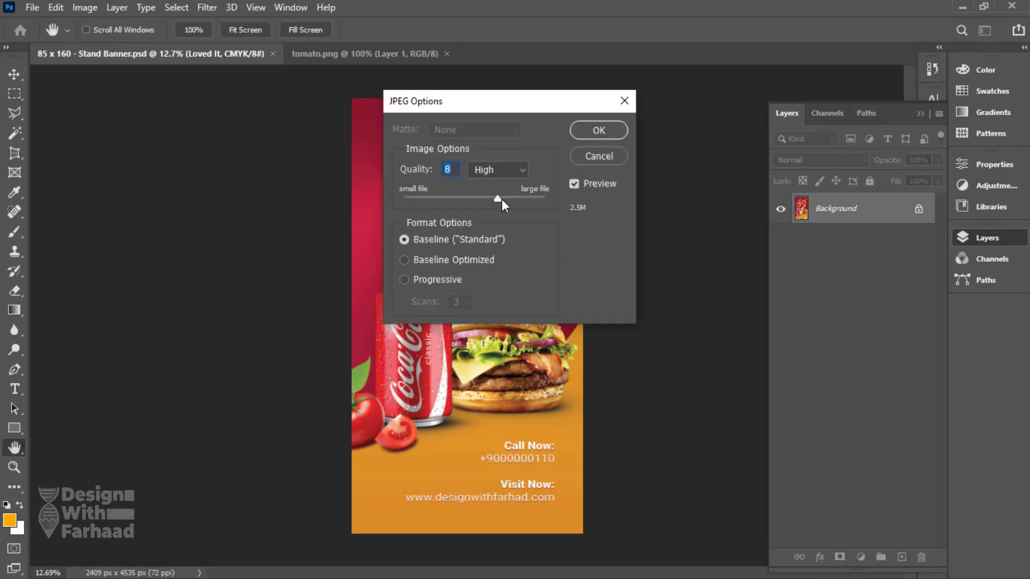
{"action": "left_click_drag", "start_coordinate": [501, 198], "coordinate": [523, 198]}
{"action": "left_click", "coordinate": [593, 131]}
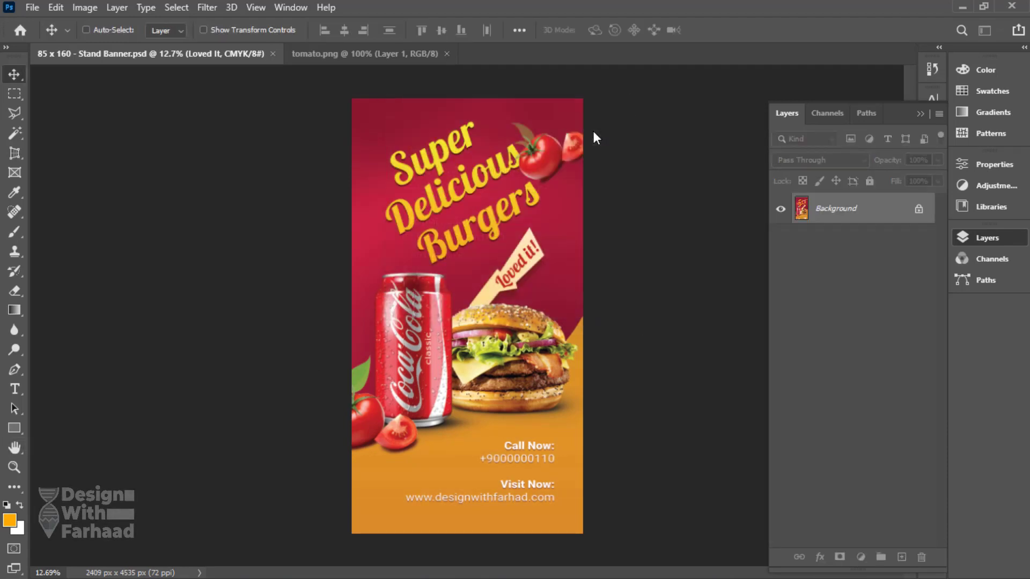